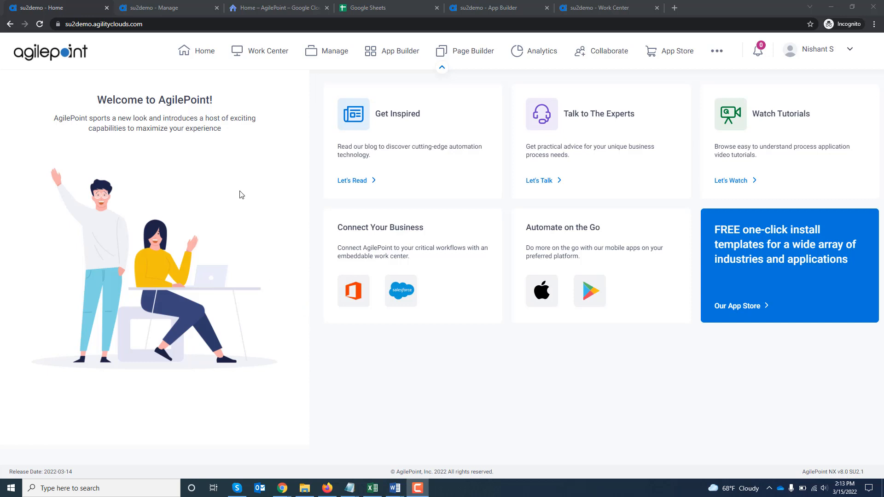
- Open AgilePoint's Global Access Tokens management page and start adding a token of the Google Workspace type
left_click(147, 9)
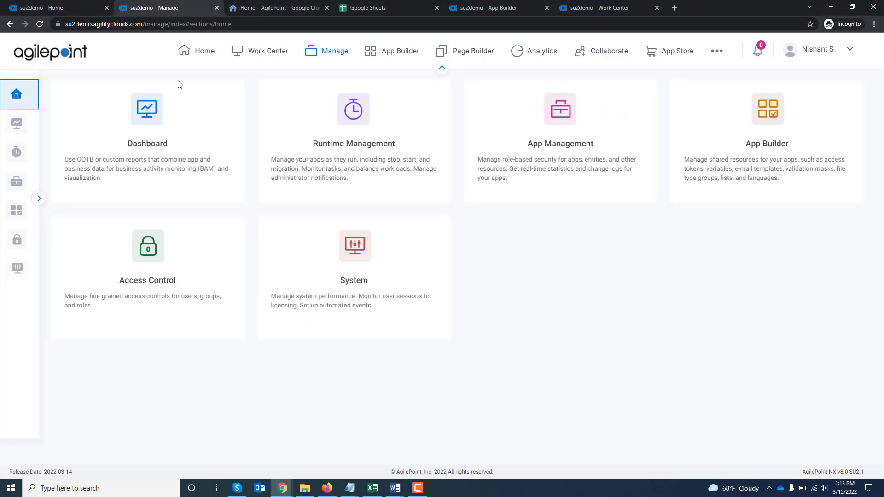
mouse_move(10, 220)
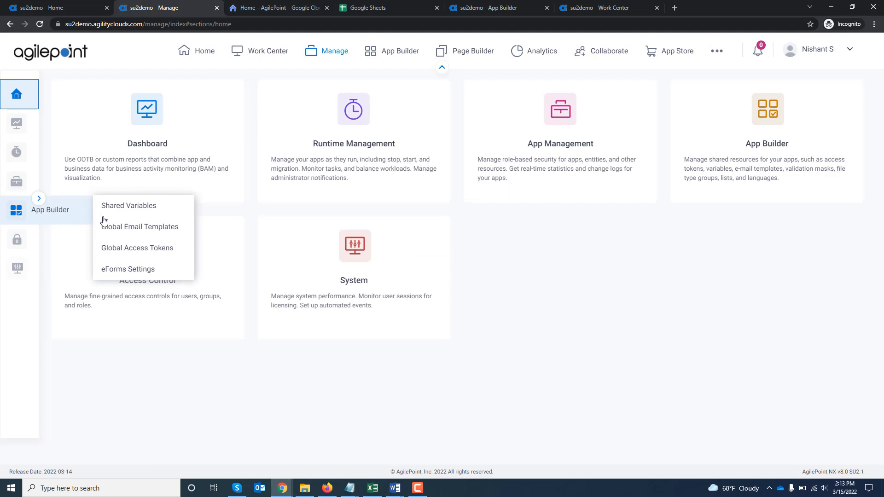
left_click(138, 253)
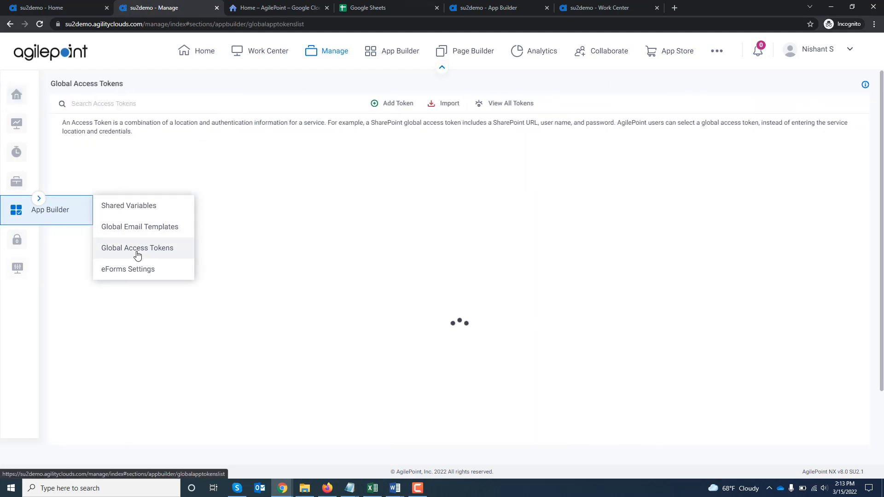
left_click(395, 105)
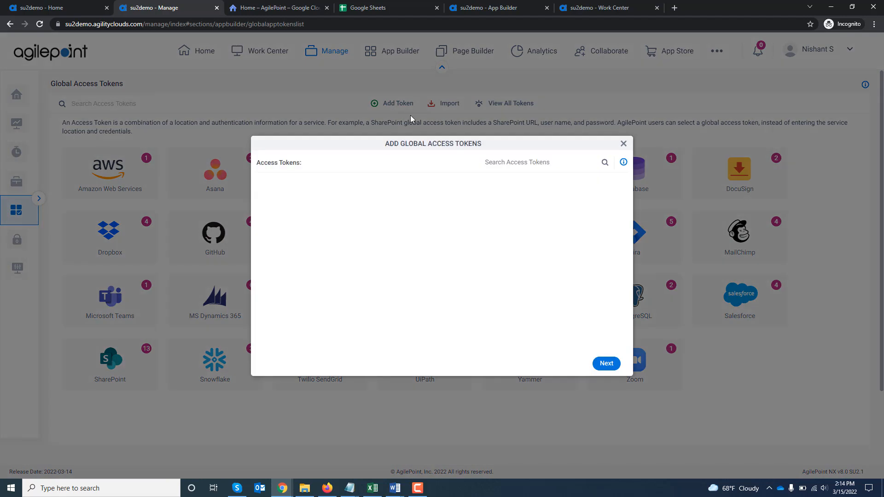
left_click(514, 163)
type("goo")
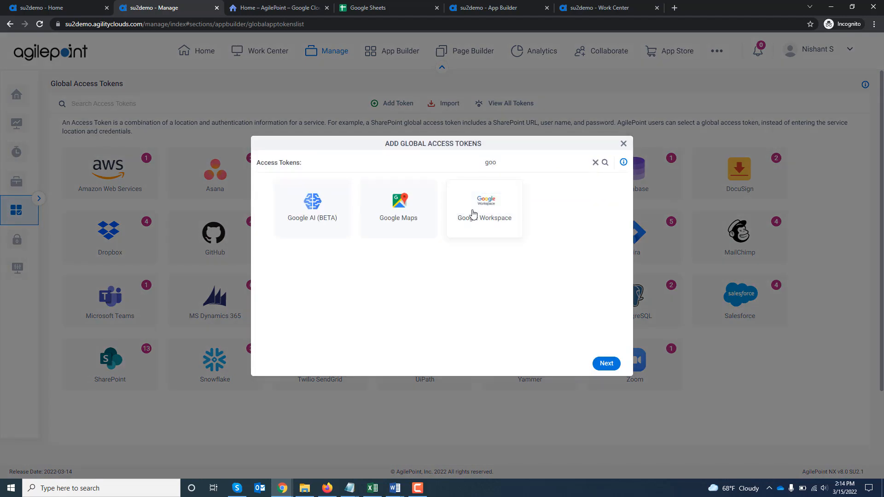
left_click(475, 226)
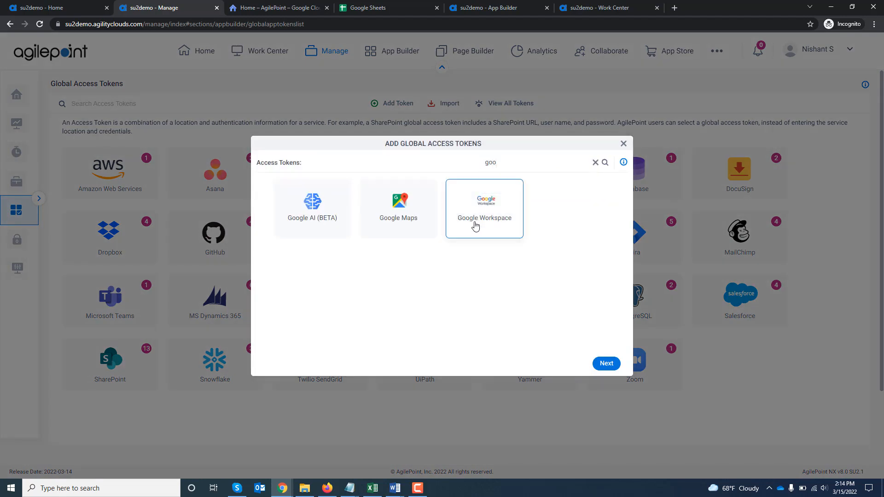
left_click(605, 368)
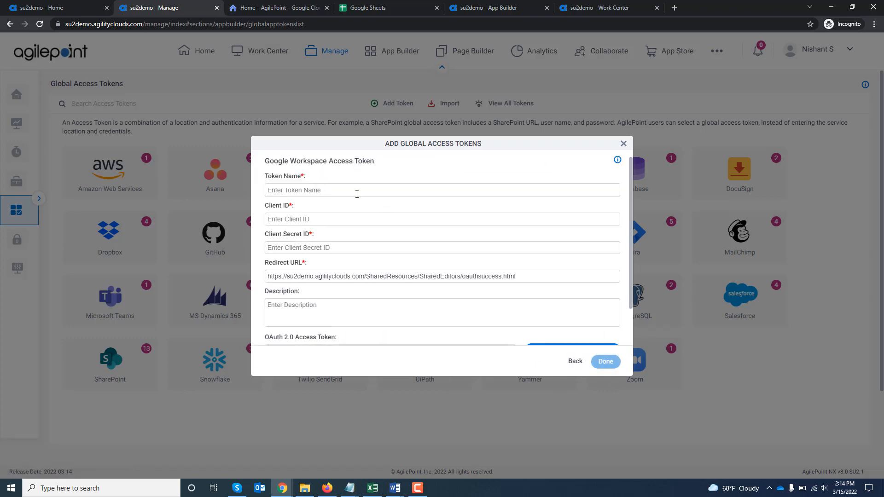
- Name the Google Workspace access token "demo"
left_click(356, 190)
type("demo")
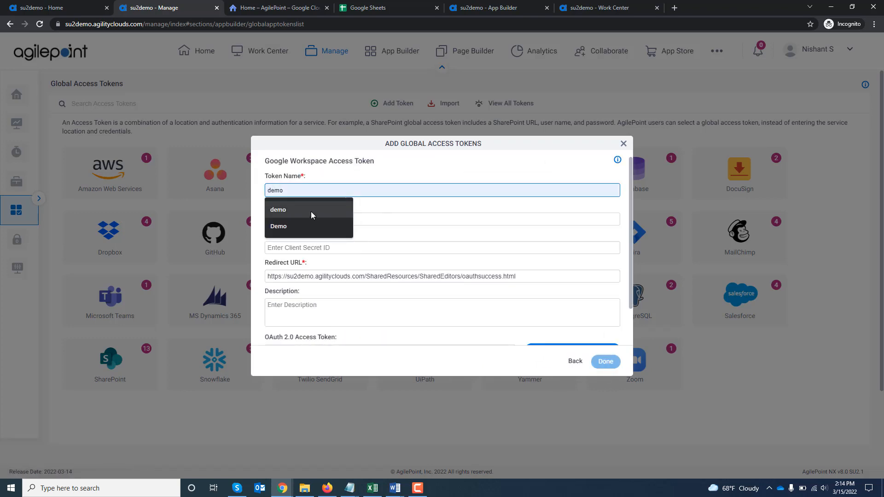
left_click(312, 210)
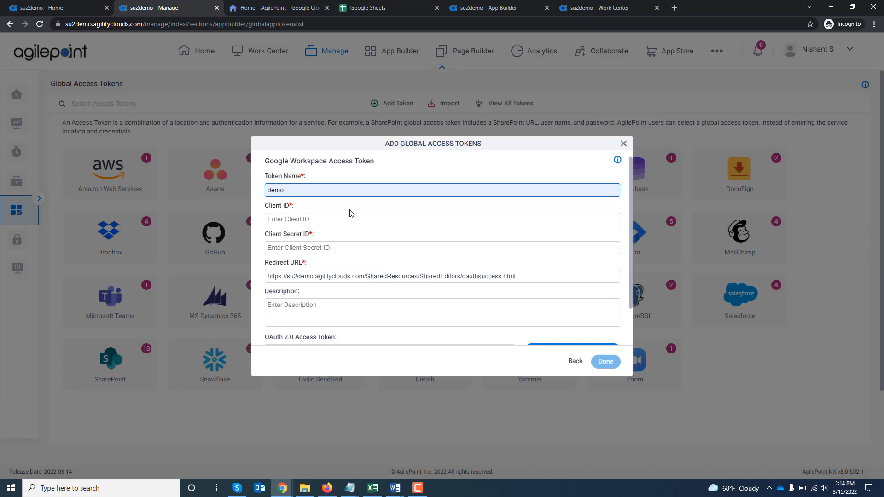
- Switch to Google Cloud Platform and create a new project named "demo project", keeping the suggested project ID and No organization
left_click(279, 10)
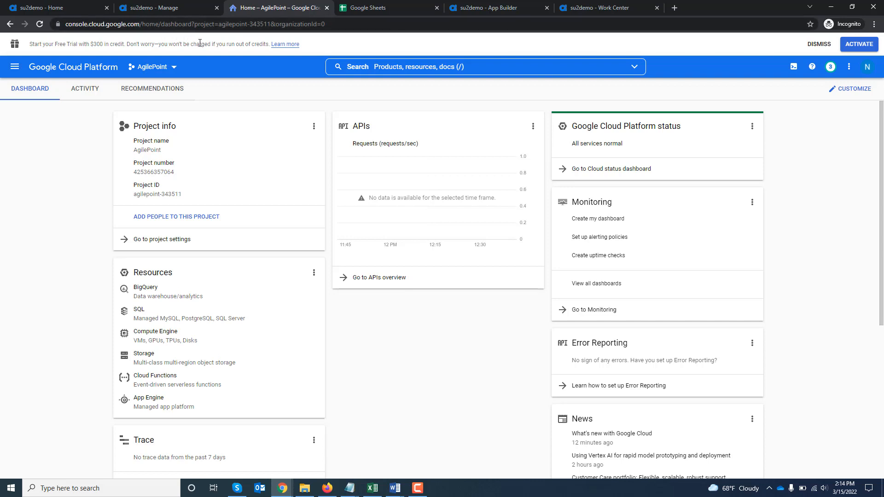
left_click(174, 68)
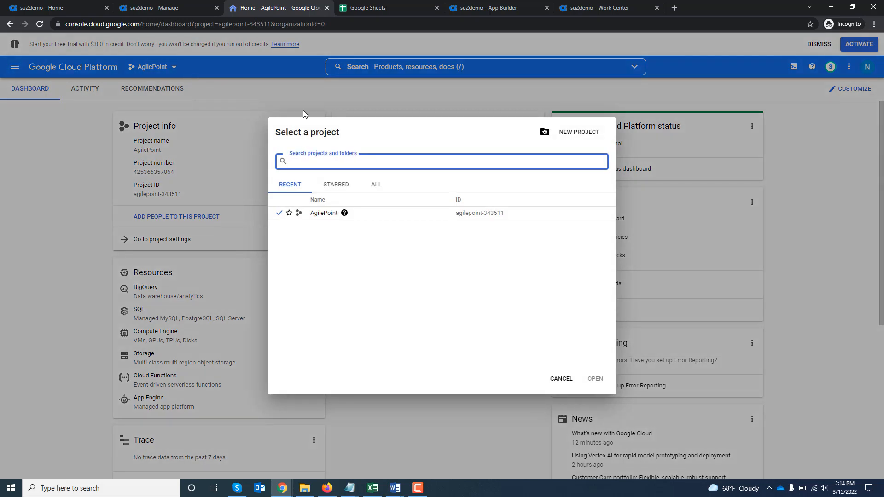
left_click(580, 133)
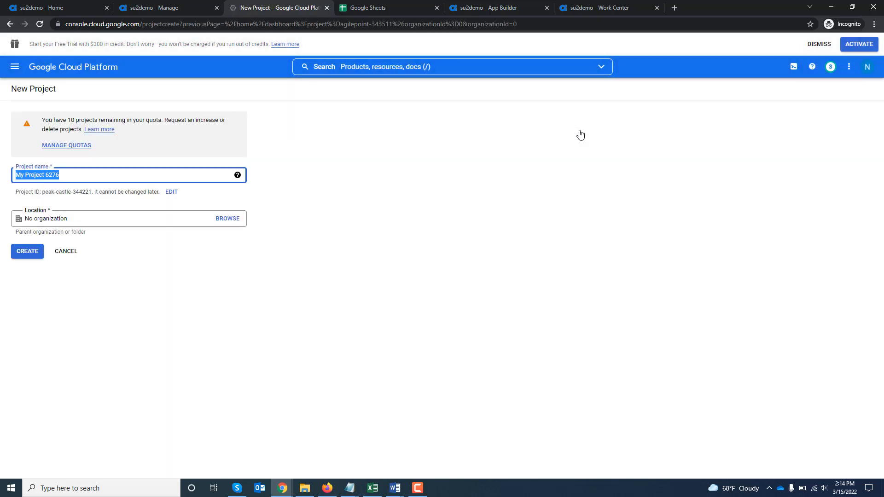
type("demo proj")
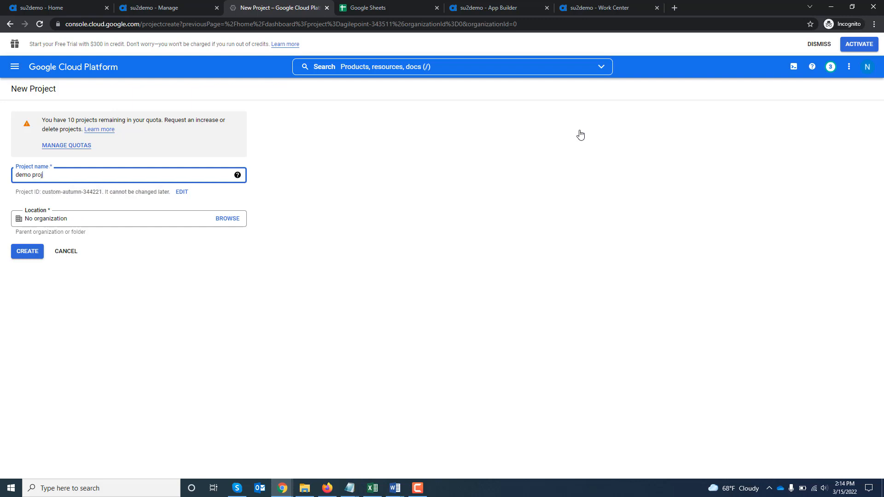
type("ect")
key("Tab")
key("Tab")
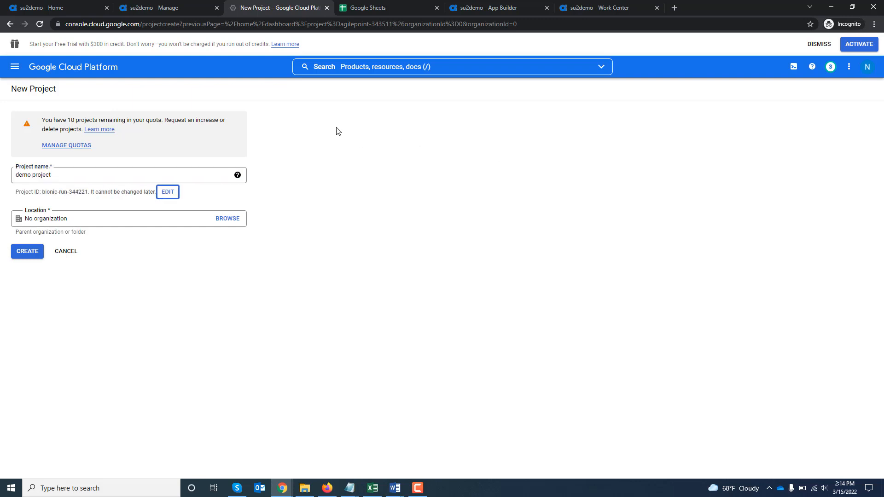
left_click(167, 193)
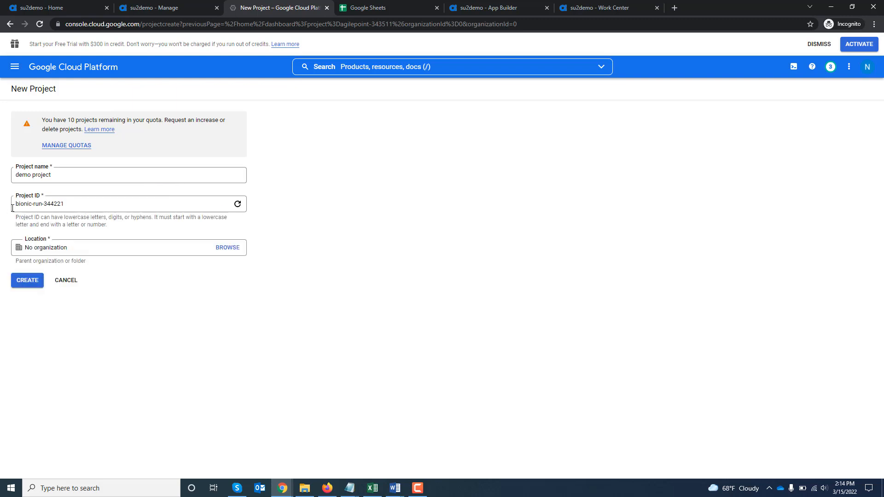
left_click(28, 284)
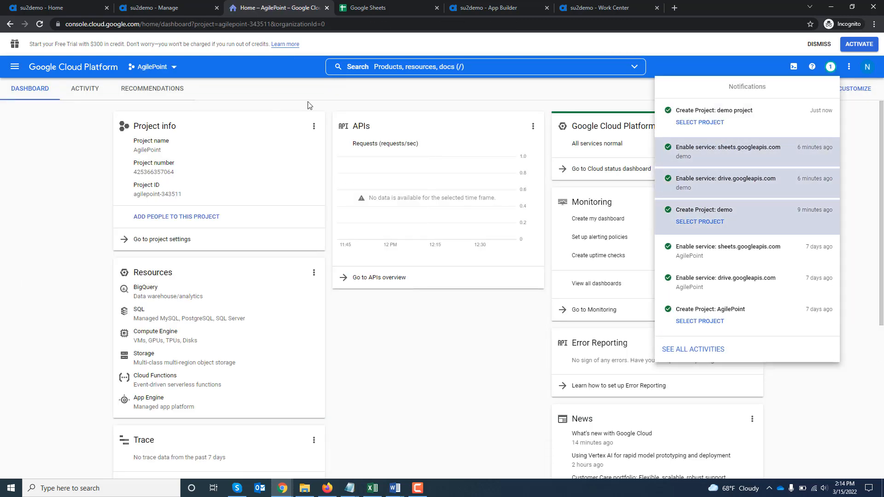
- Make "demo project" the active project and check the selection in the project list
left_click(712, 127)
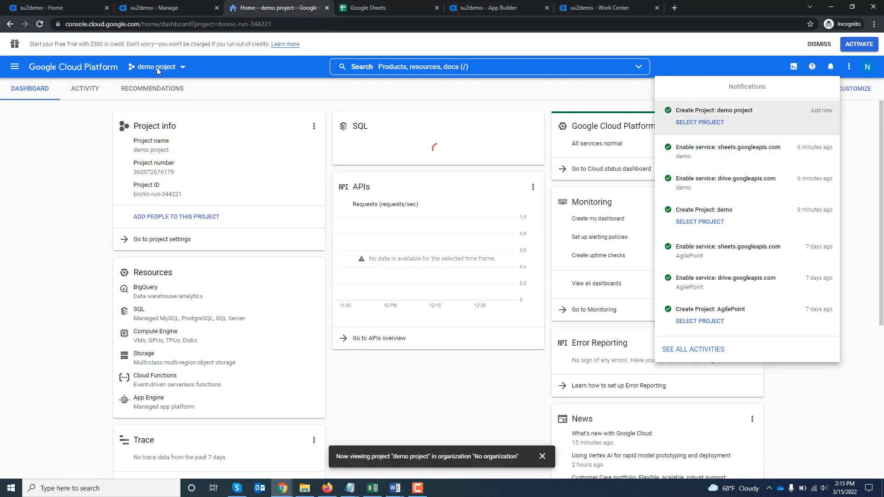
left_click(171, 70)
left_click(171, 71)
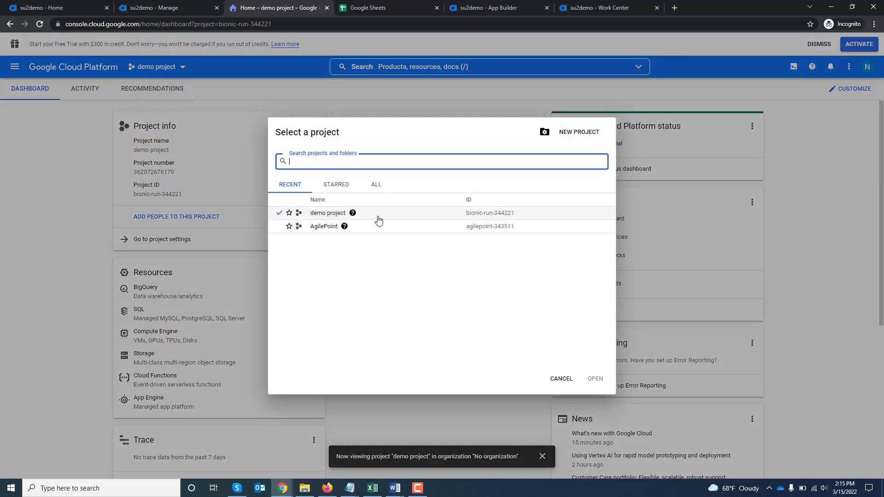
left_click(562, 380)
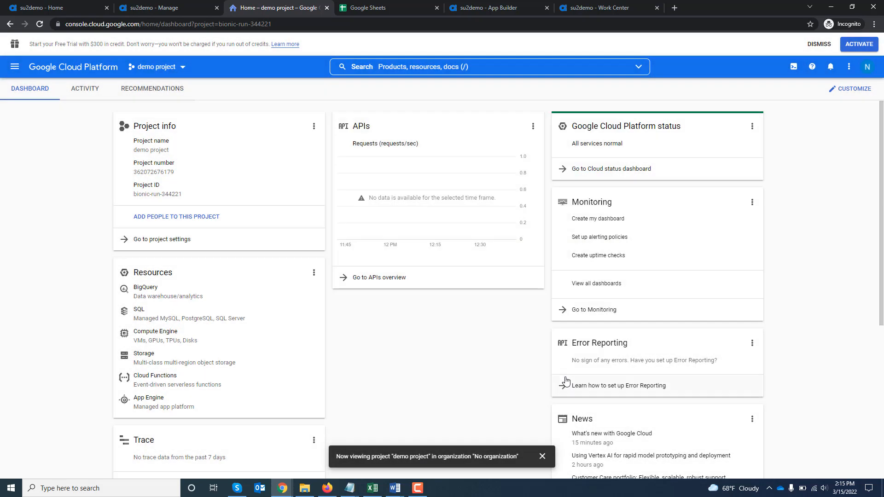
- Open the OAuth consent screen setup under APIs & Services and create it with the External user type
left_click(15, 67)
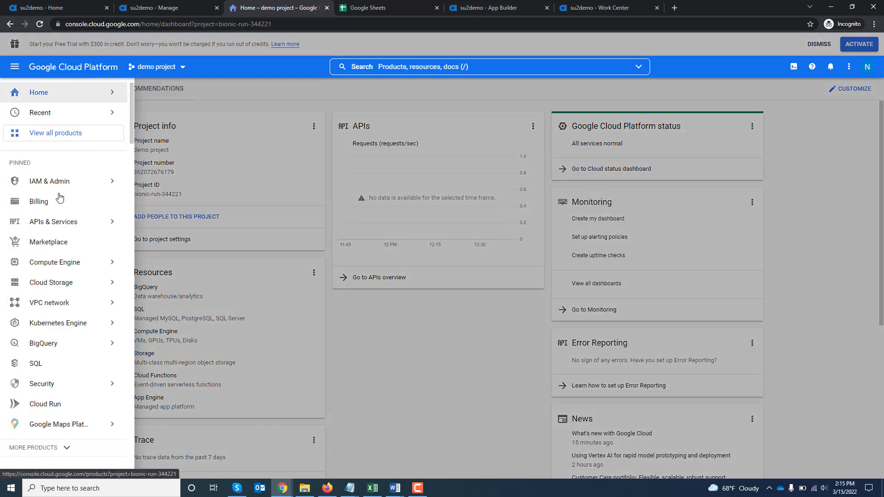
mouse_move(64, 223)
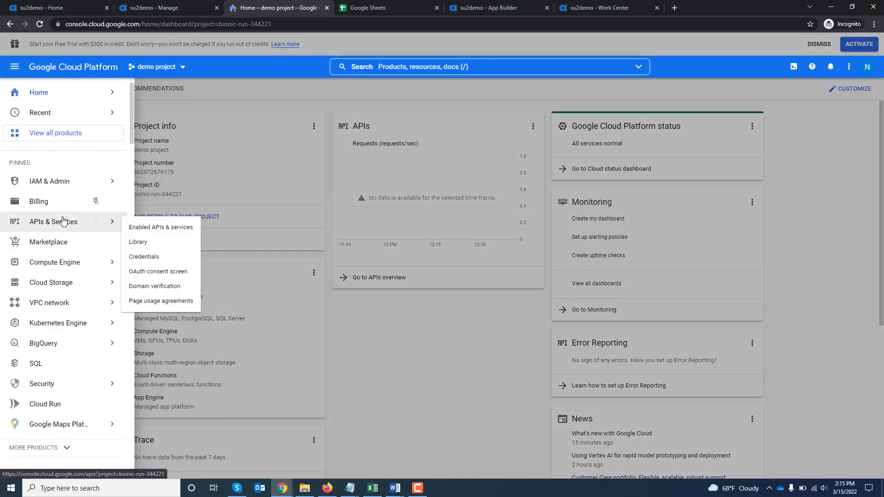
left_click(143, 228)
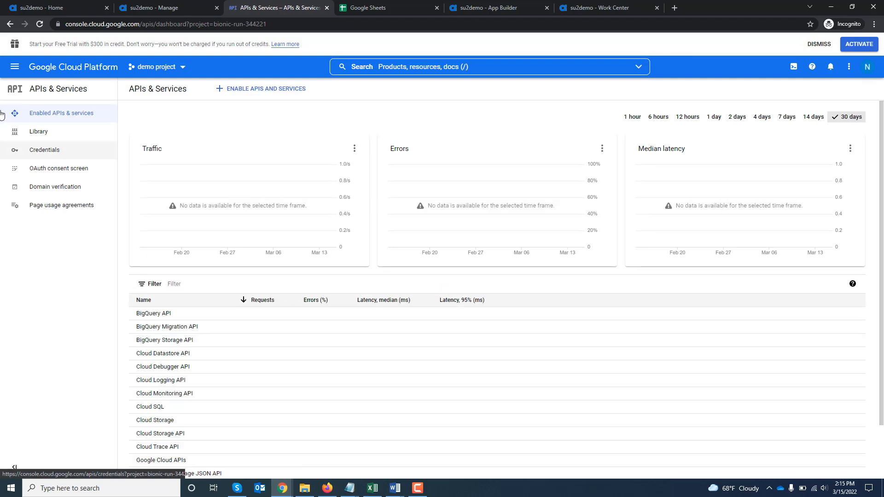
left_click(78, 171)
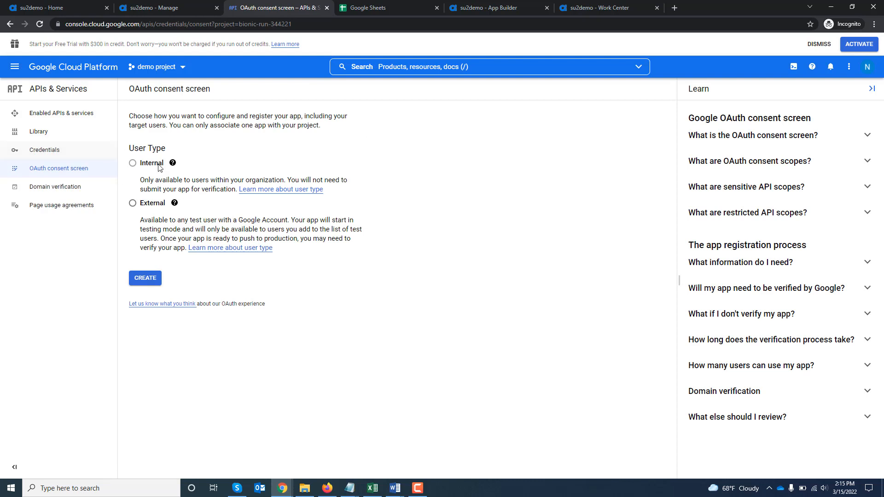
left_click(133, 204)
left_click(145, 278)
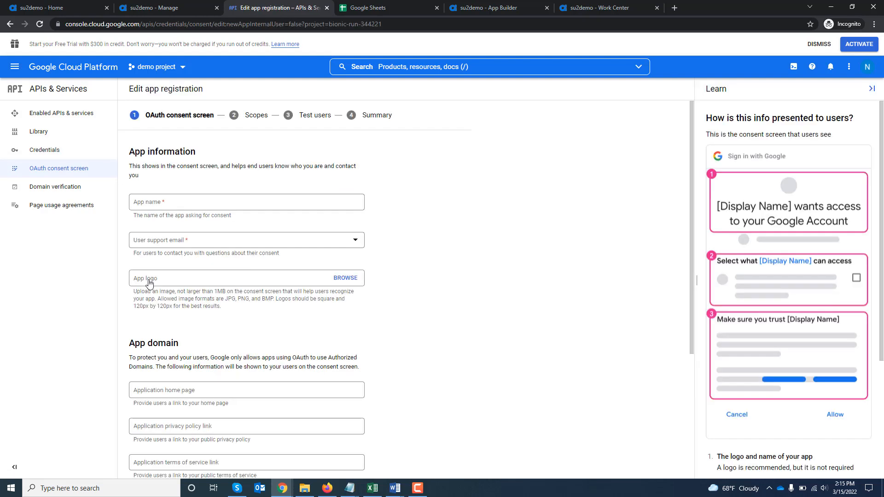
- Set the consent screen's app name to "demo" and choose the account's own address as the user support email
left_click(205, 205)
type("demo")
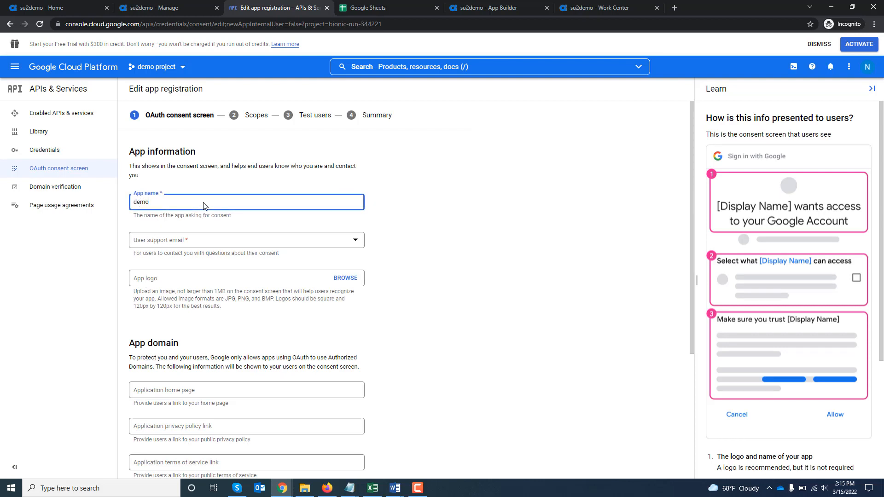
left_click(330, 242)
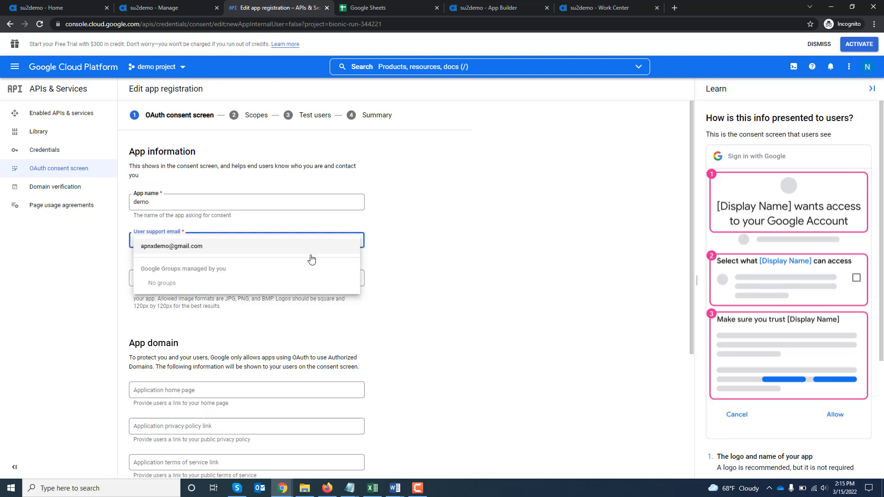
left_click(290, 255)
left_click_drag(207, 245, 130, 244)
key("ctrl+c")
left_click(266, 249)
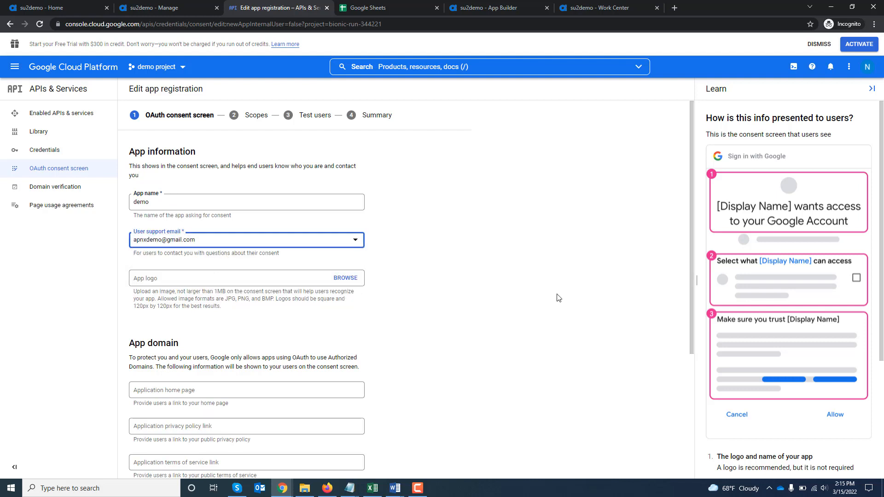
- Enter the same account address as the developer contact email, then save and continue to the Scopes stage
scroll(558, 297, "down", 1)
scroll(558, 297, "down", 2)
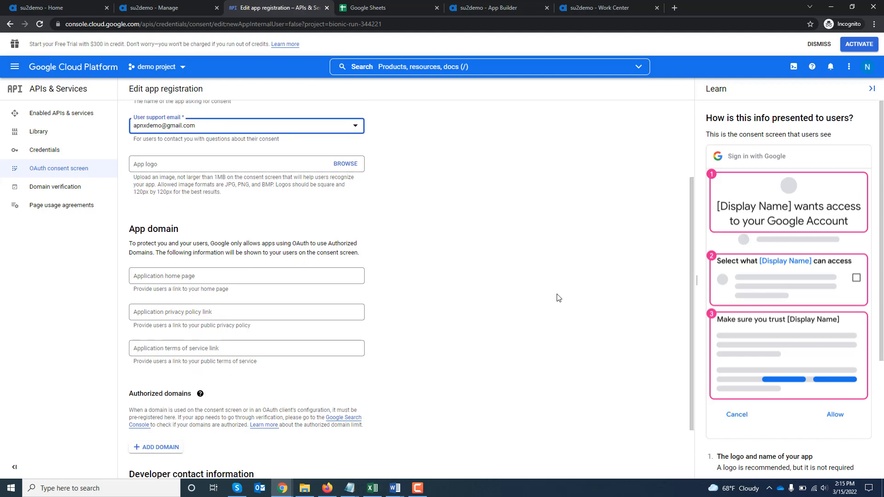
scroll(558, 297, "down", 2)
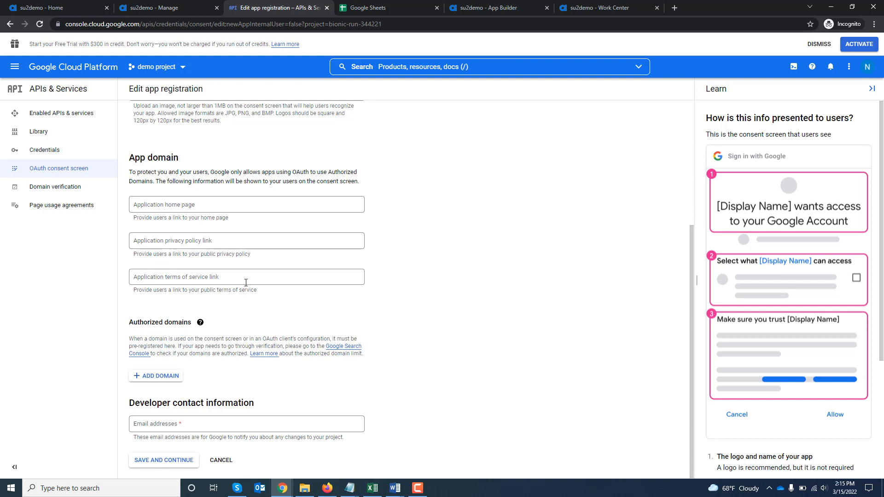
left_click(281, 422)
key("ctrl+v")
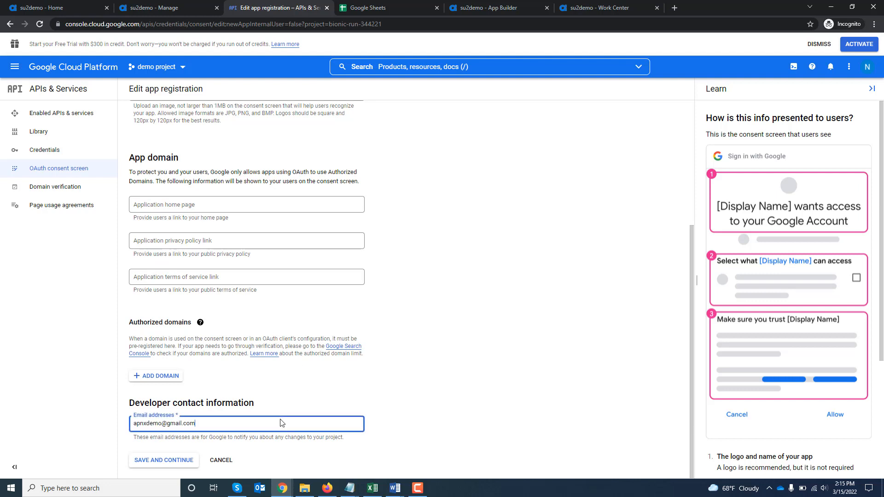
left_click(410, 395)
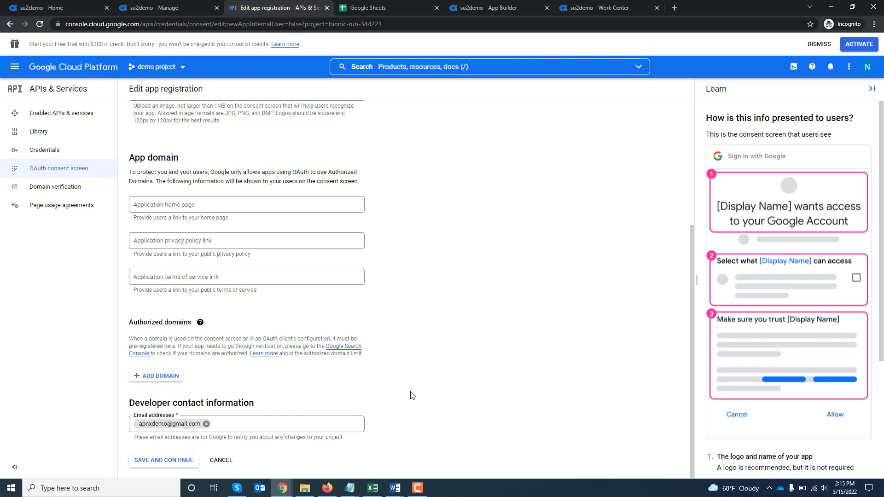
left_click(166, 461)
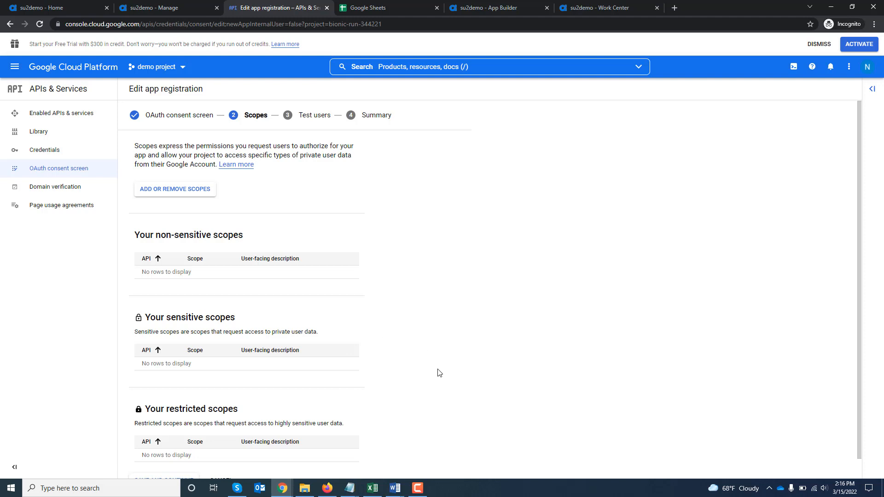
- Examine the list of available API scopes for the app, then close it without selecting any
left_click(183, 192)
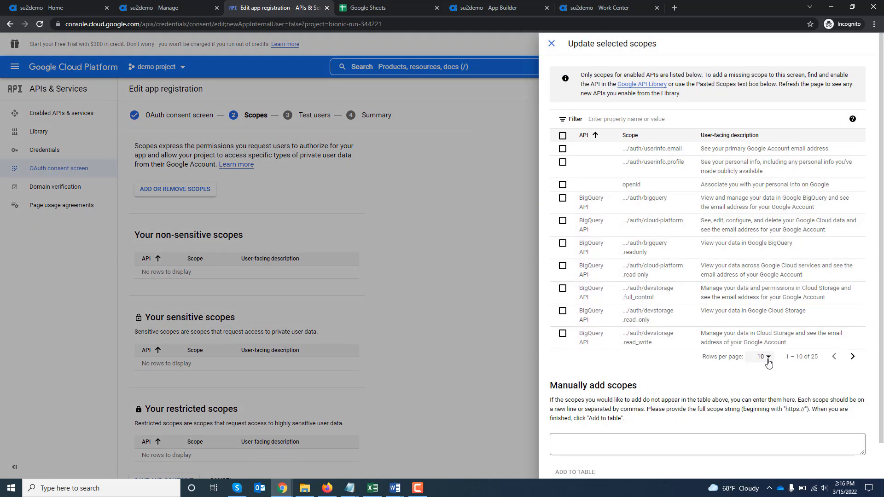
left_click(403, 243)
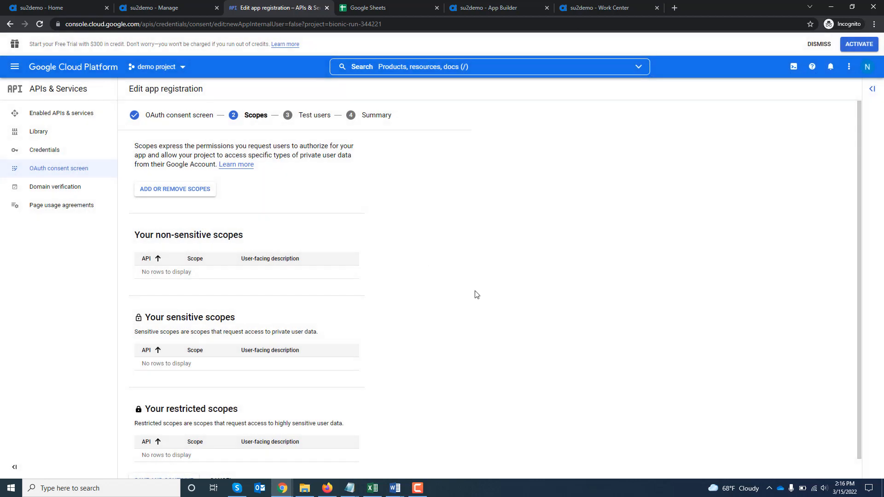
scroll(480, 286, "down", 1)
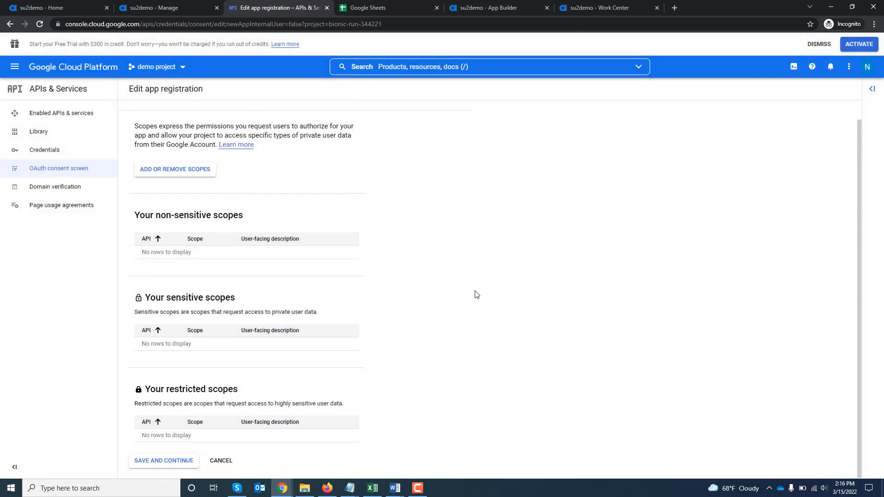
- Save the empty scopes, add the account's own email address as a test user, and save through to the Summary stage
left_click(158, 463)
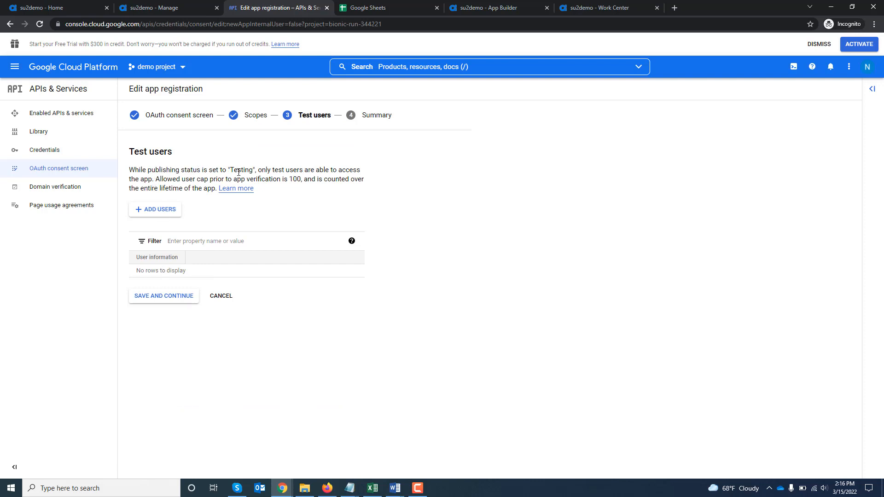
left_click(148, 211)
left_click(556, 130)
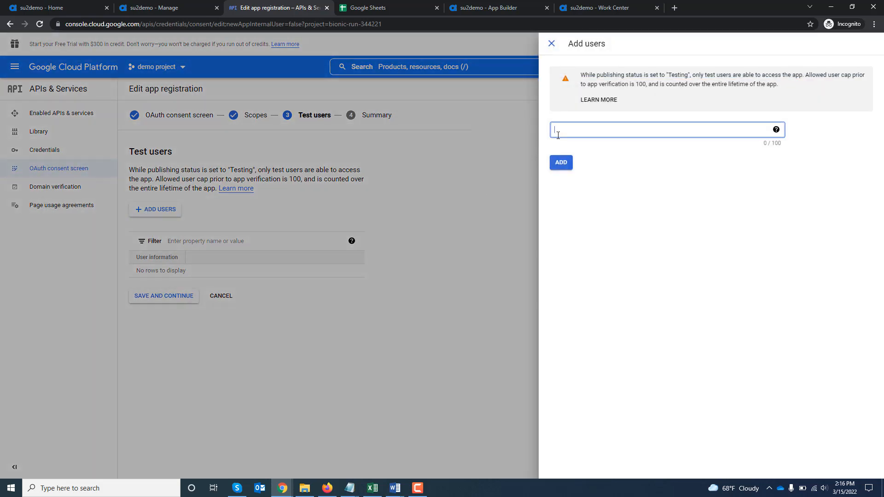
key("ctrl+v")
left_click(561, 163)
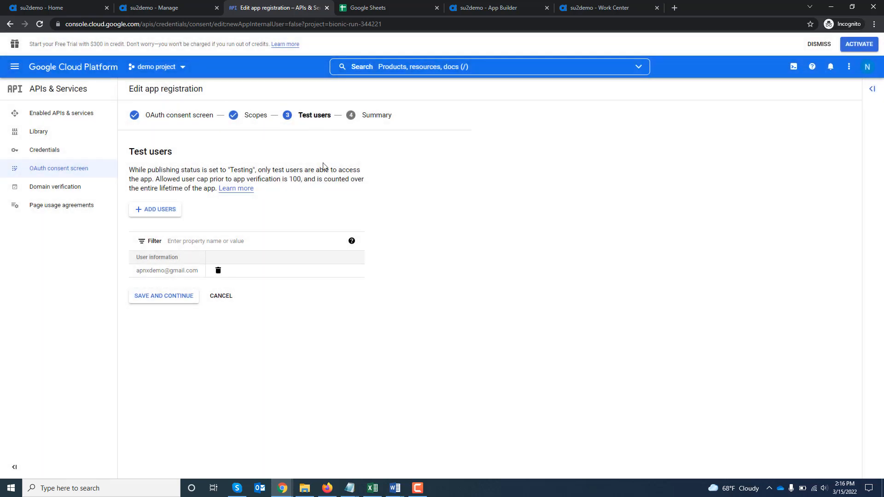
left_click(172, 301)
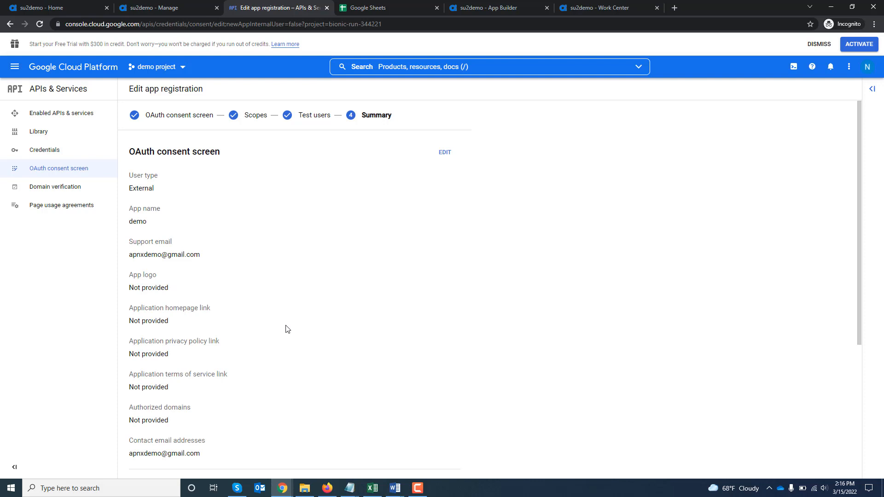
scroll(286, 329, "down", 3)
scroll(287, 329, "up", 3)
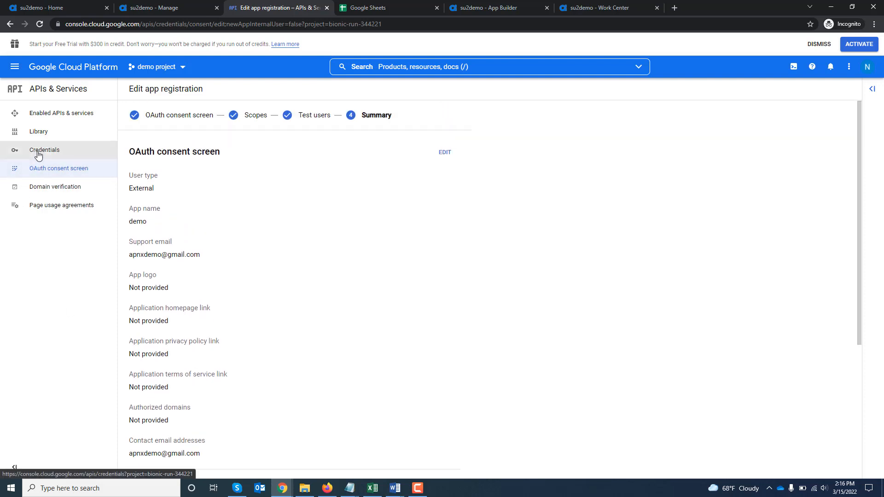
- Search the API Library for "drive" and enable the Google Drive API for the project
left_click(42, 133)
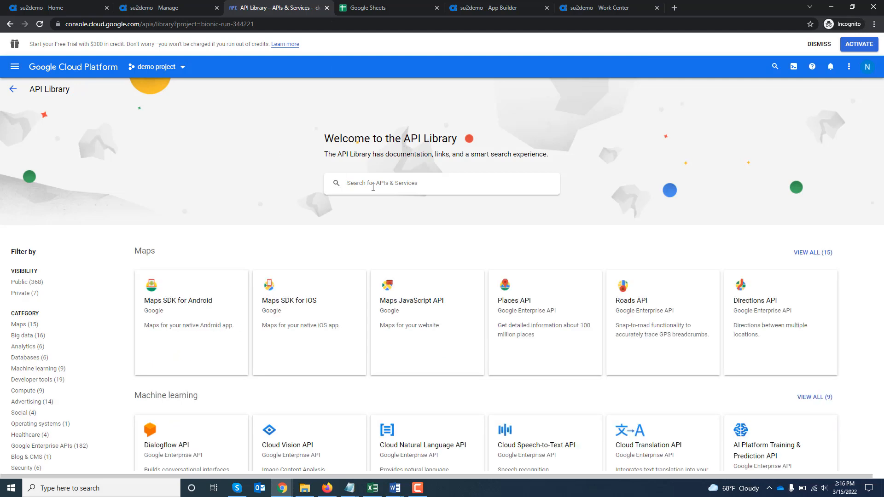
left_click(371, 183)
type("dri")
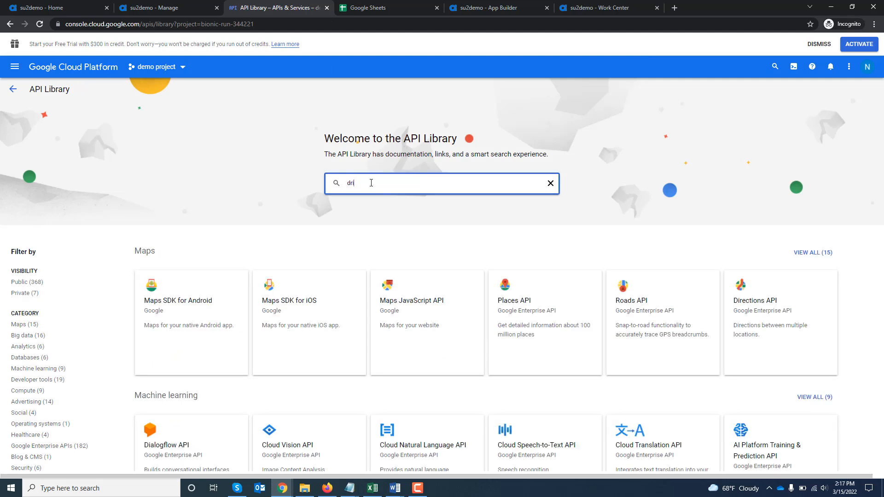
type("ve")
key("Return")
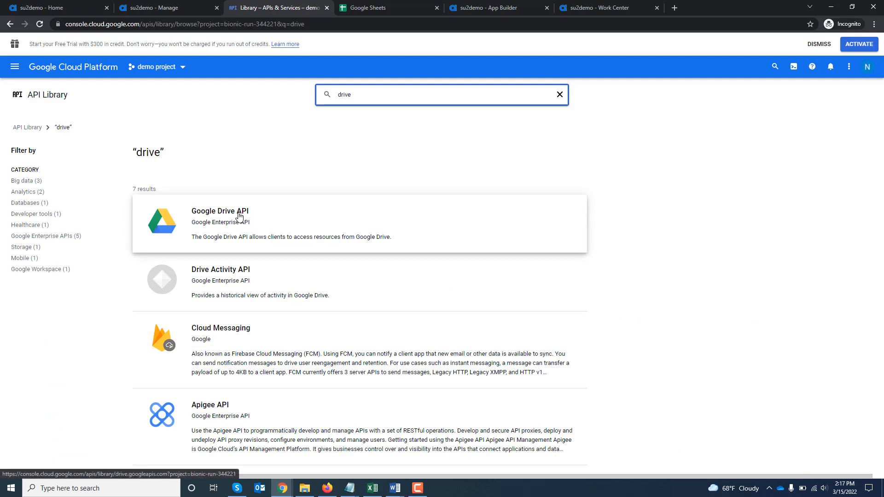
left_click(239, 216)
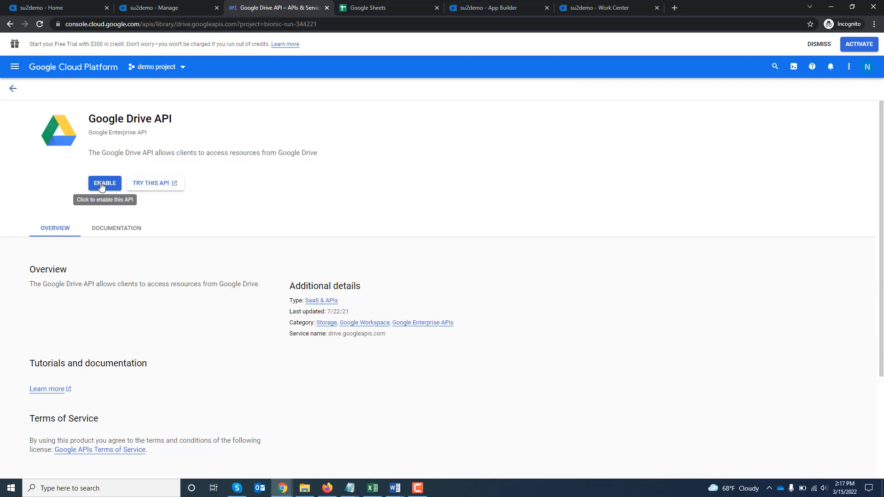
left_click(102, 184)
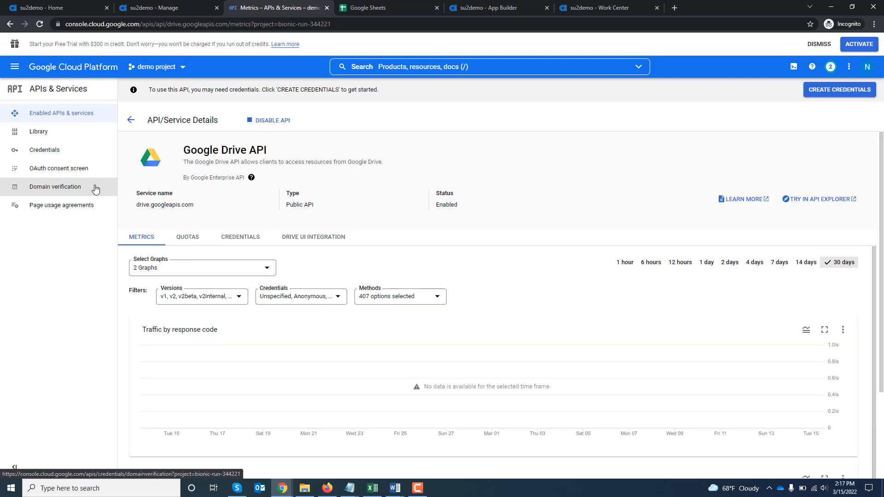
- Return to the API Library, search for "sheet", and enable the Google Sheets API
left_click(10, 24)
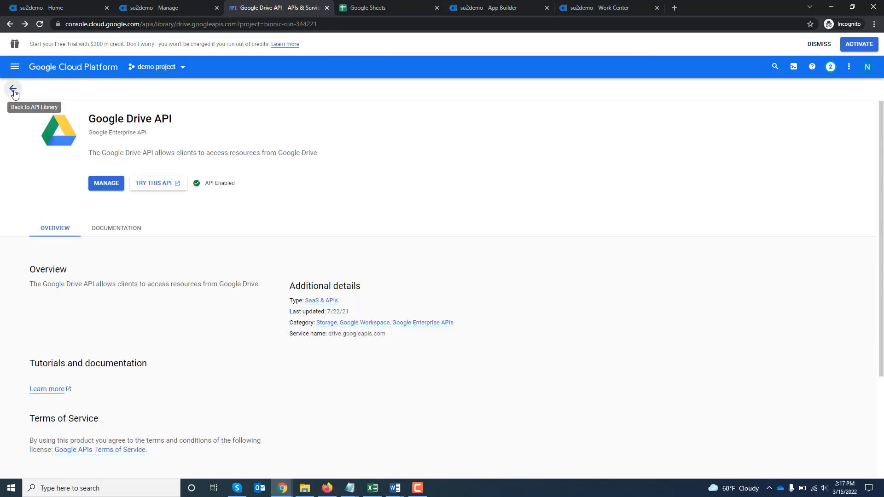
left_click(14, 90)
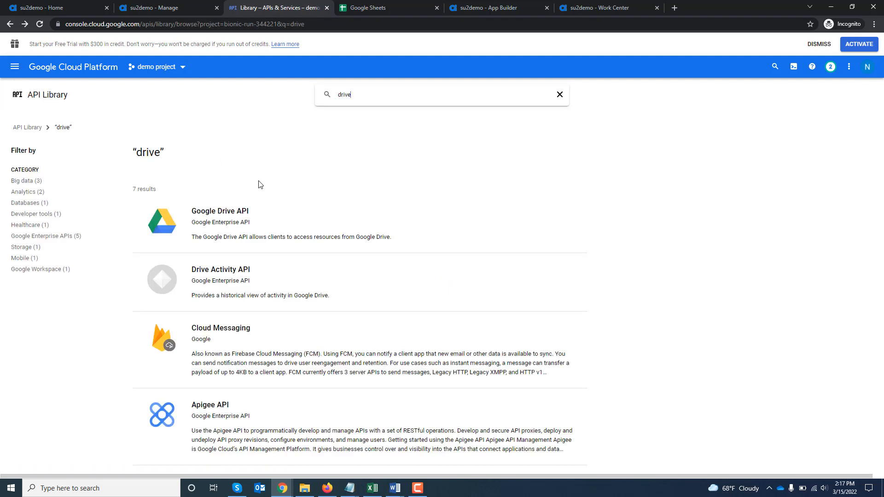
left_click_drag(363, 93, 265, 116)
type("she")
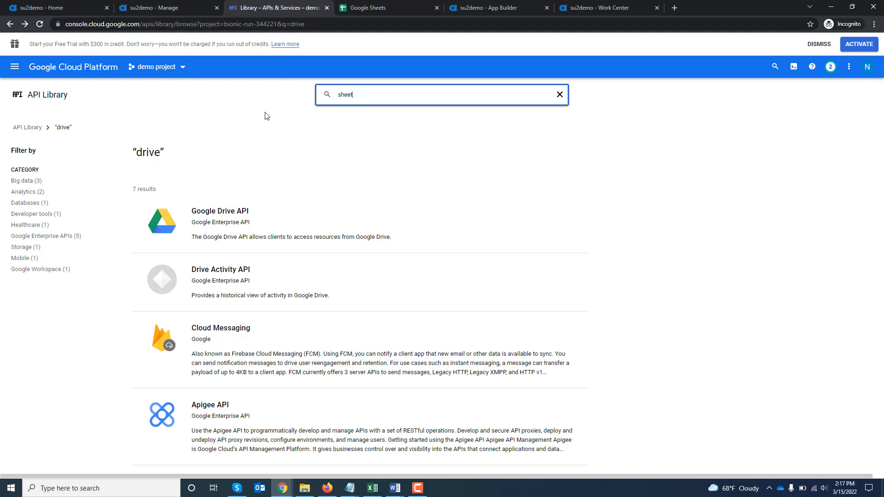
type("et")
key("Return")
left_click(228, 232)
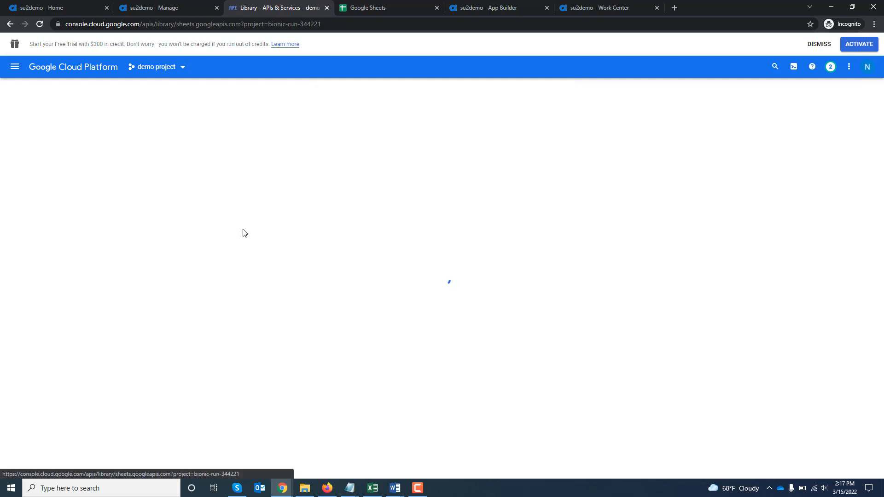
left_click(110, 198)
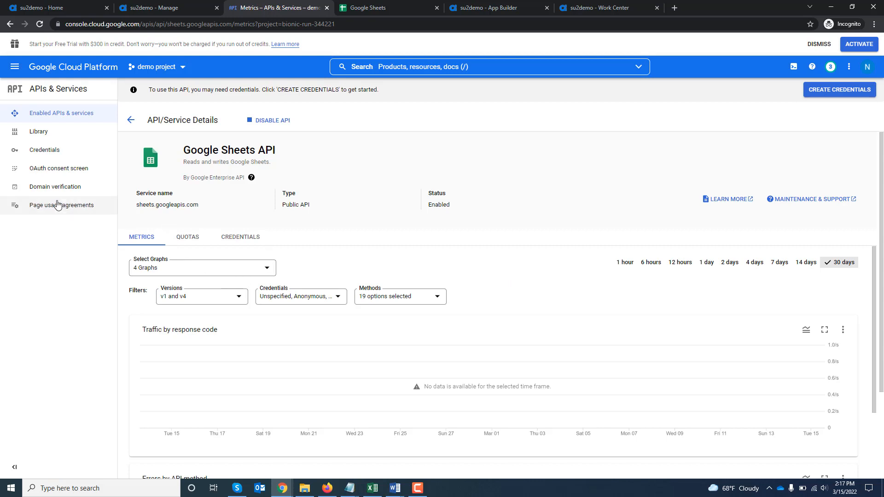
- Start a new OAuth client ID credential and set its application type to Web application
left_click(45, 154)
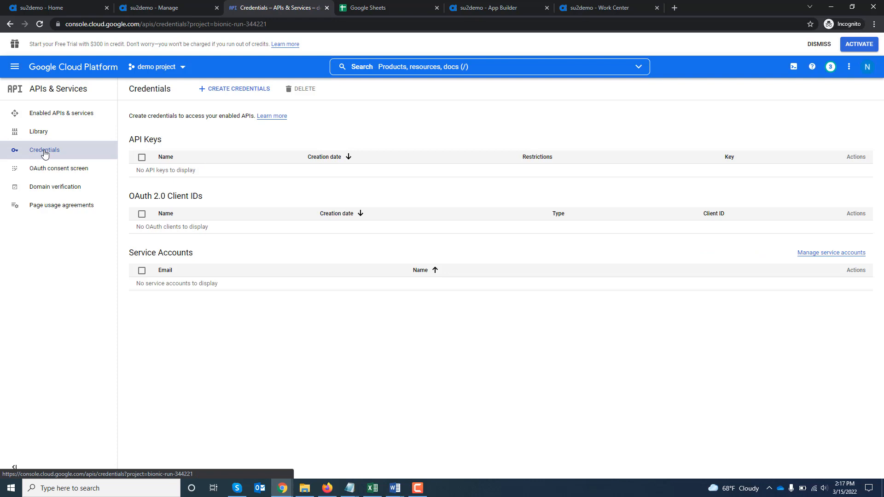
left_click(247, 91)
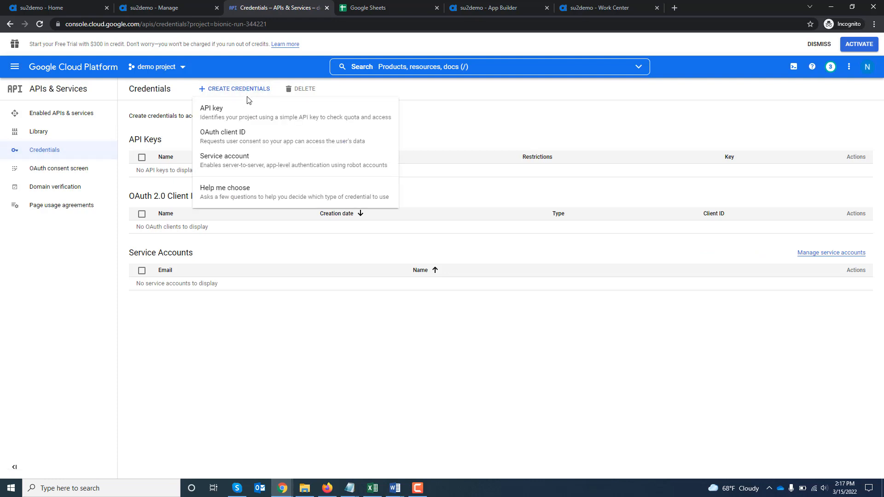
left_click(254, 140)
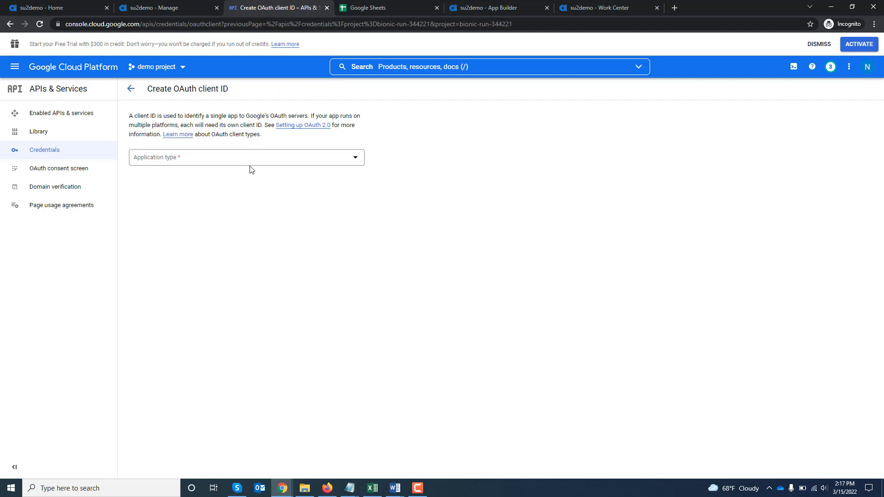
left_click(249, 161)
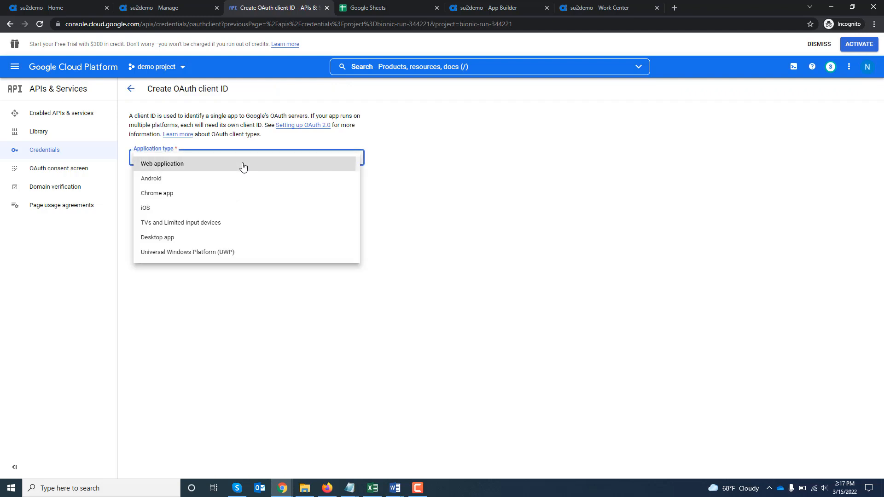
left_click(243, 167)
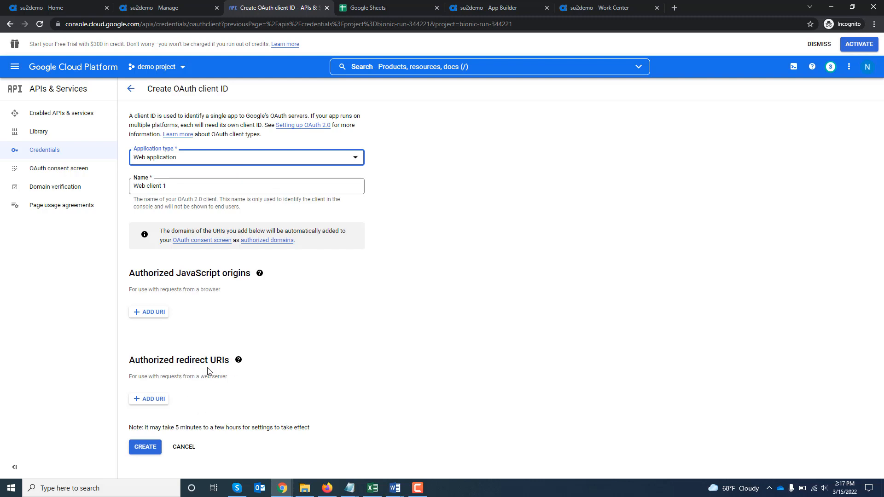
- Copy the Redirect URL from AgilePoint's token form, add it as an authorized redirect URI in Google Cloud, and create the OAuth client
left_click(168, 10)
left_click_drag(535, 278, 257, 292)
key("ctrl+c")
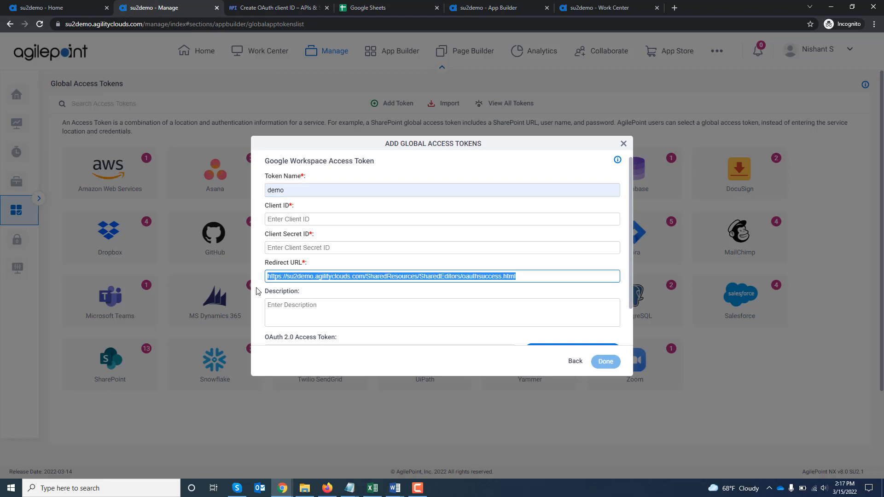
left_click(279, 9)
left_click(148, 399)
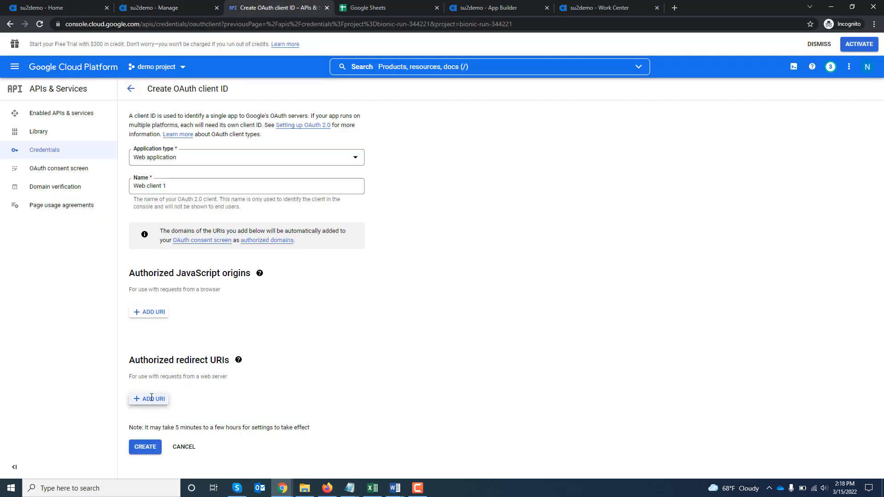
key("ctrl+v")
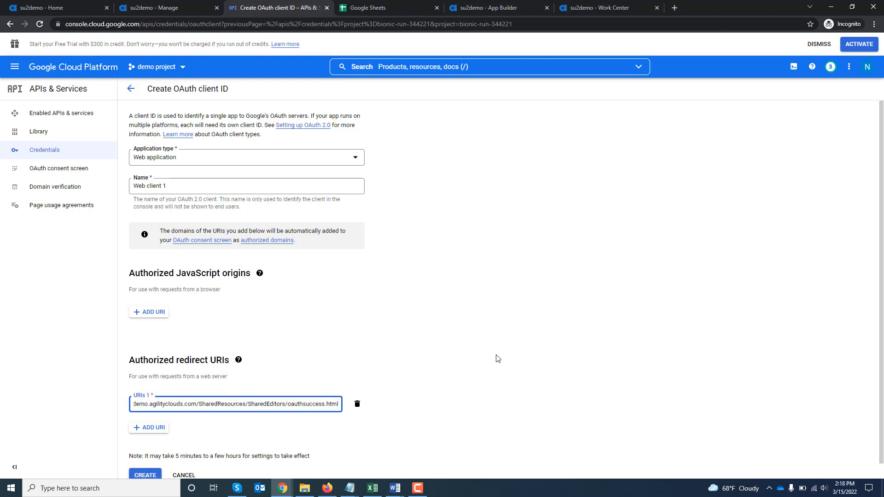
scroll(505, 355, "down", 1)
left_click(139, 462)
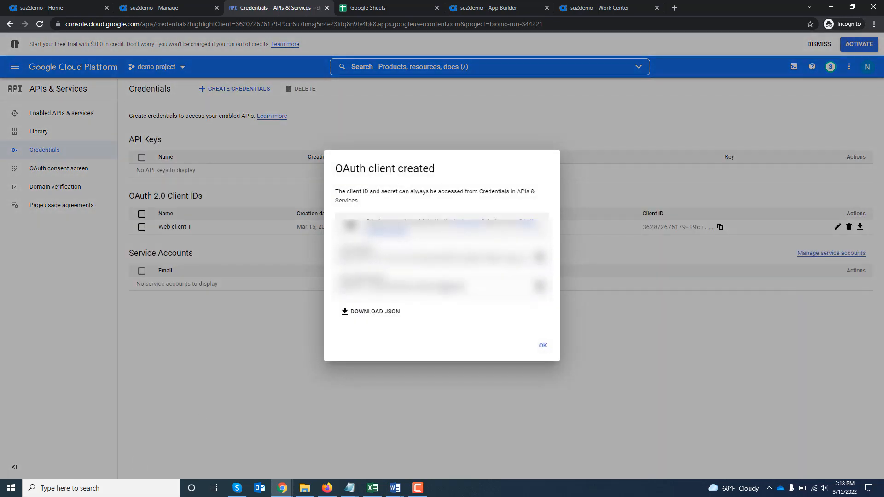
- Copy the new OAuth client's ID and paste it into the Client ID field of AgilePoint's Google Workspace token form
left_click(540, 257)
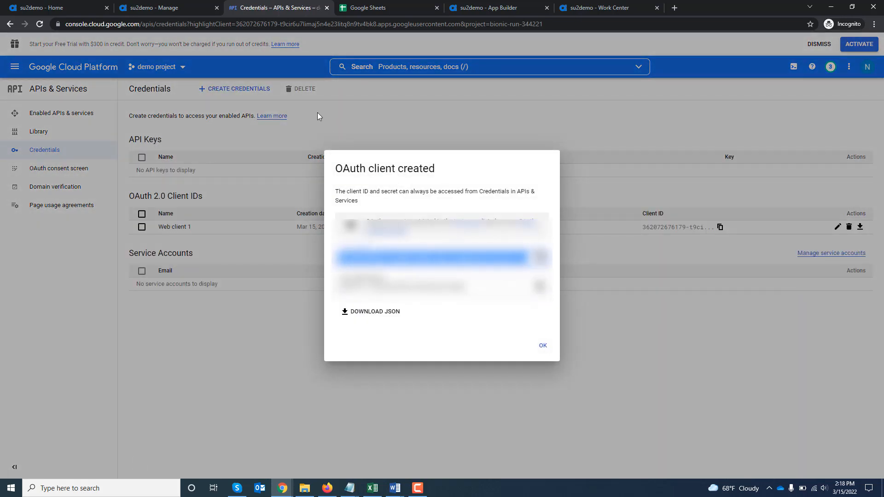
left_click(183, 8)
left_click(344, 216)
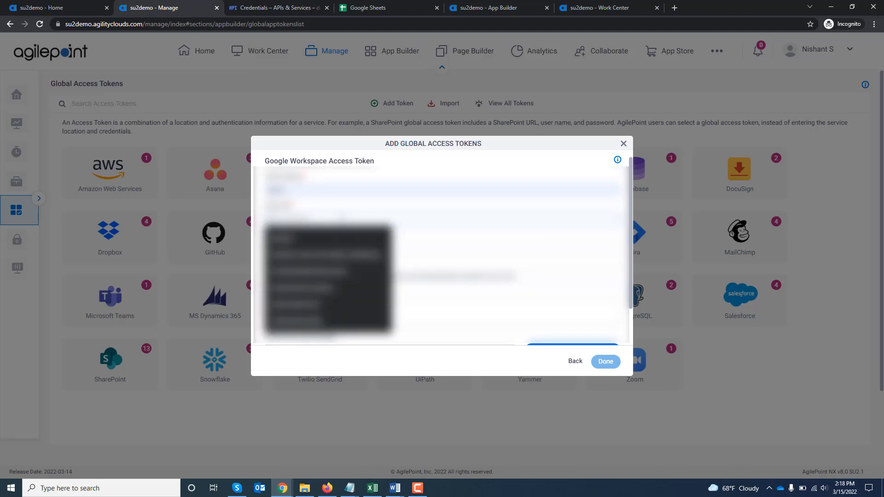
key("ctrl+v")
- Copy the OAuth client's secret from Google Cloud and paste it into the Client Secret ID field of AgilePoint's token form
left_click(256, 4)
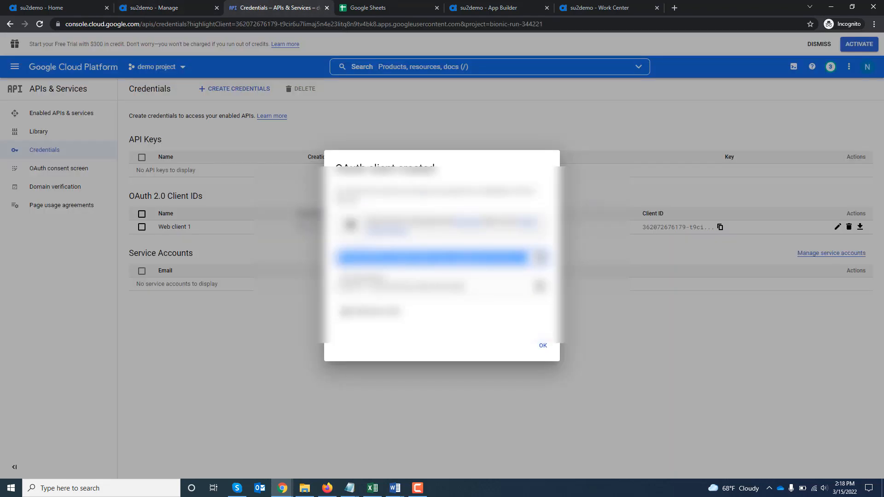
left_click(541, 286)
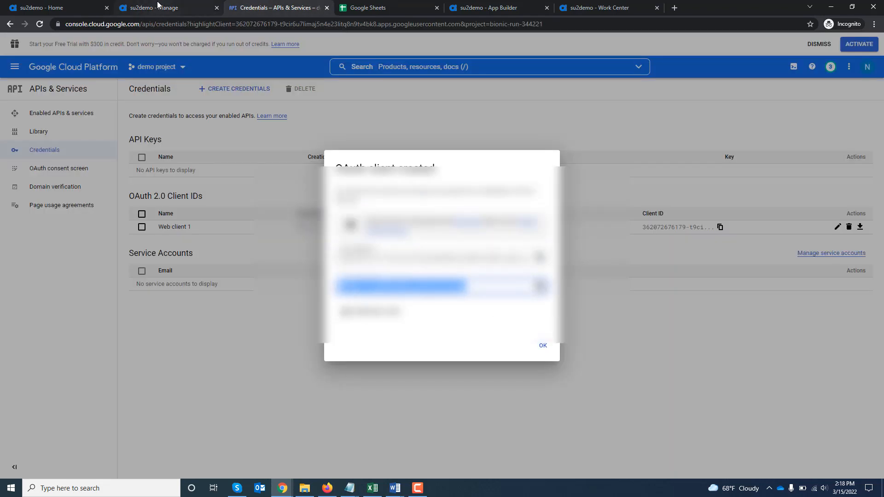
left_click(160, 6)
key("ctrl+v")
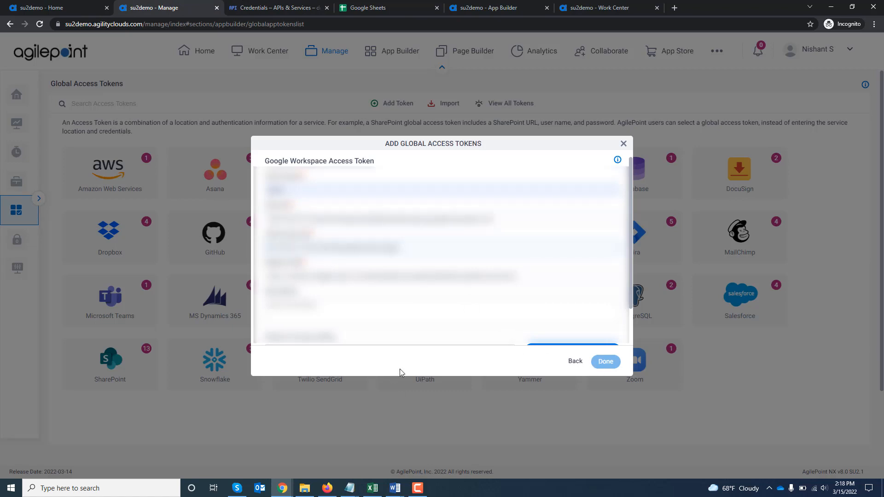
- Obtain the OAuth 2.0 access token by choosing the Google account, continuing past the unverified-app page, and granting agilityclouds.com Google Drive access
scroll(442, 251, "down", 2)
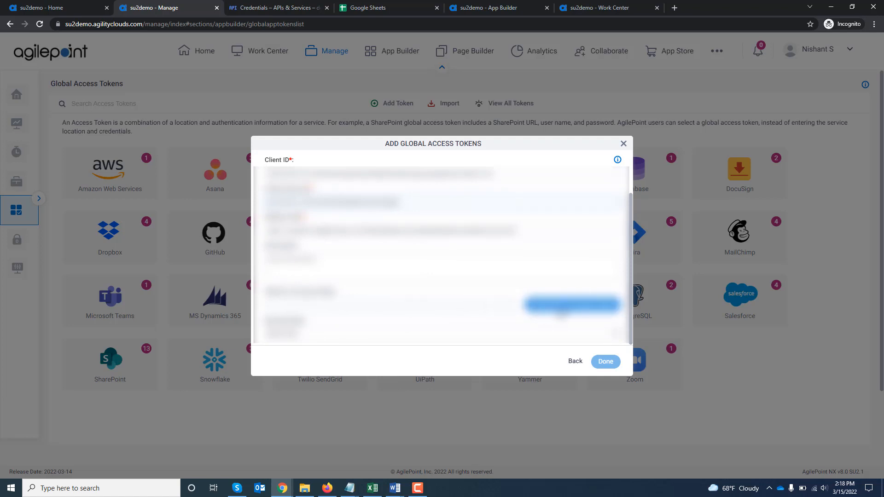
left_click(572, 306)
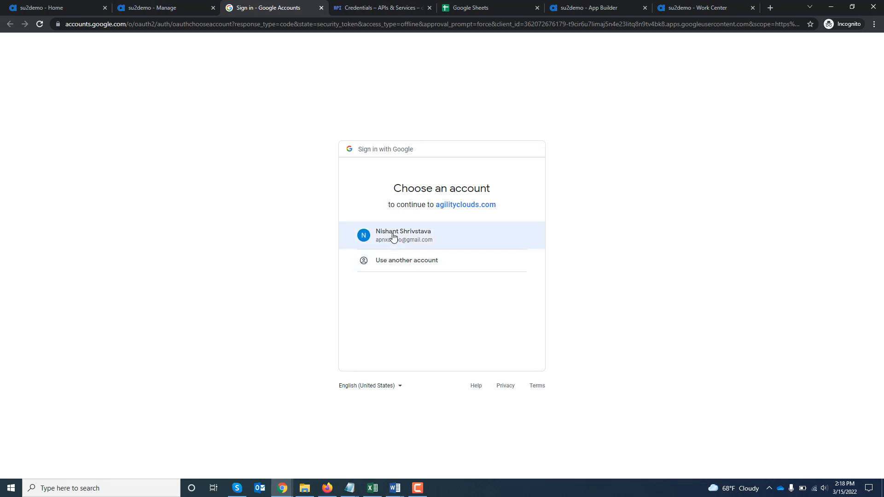
left_click(393, 237)
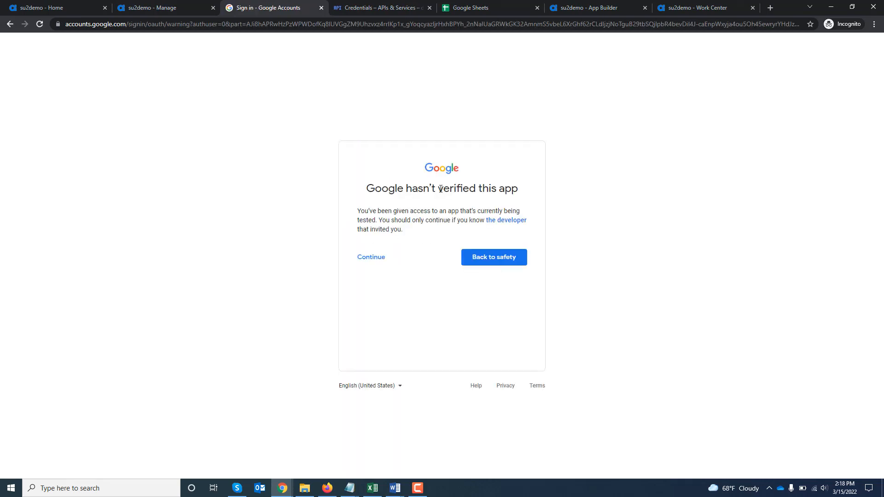
left_click(364, 260)
left_click(373, 259)
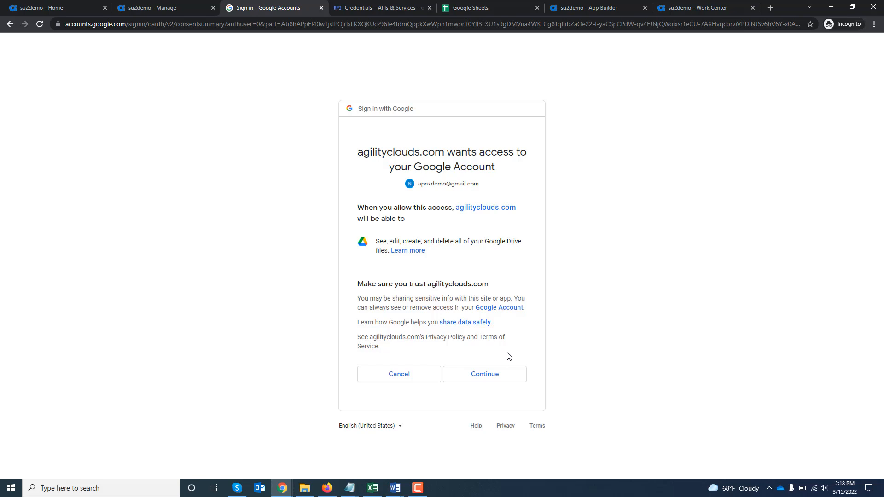
left_click(489, 378)
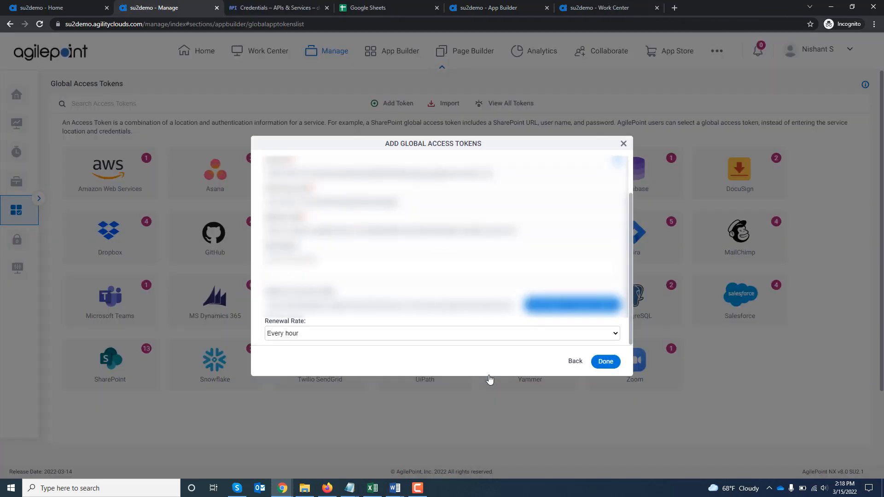
- Set the access token's Renewal Rate to Every 15 minutes and save the global access token
left_click(438, 334)
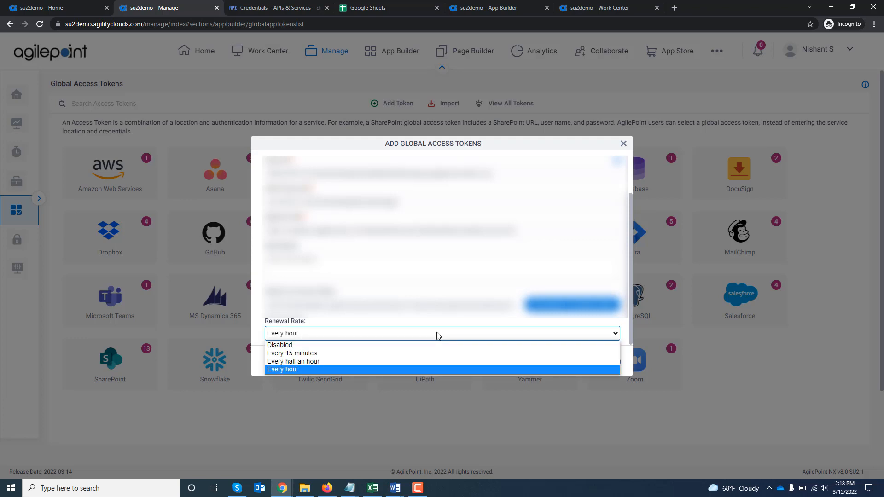
left_click(395, 354)
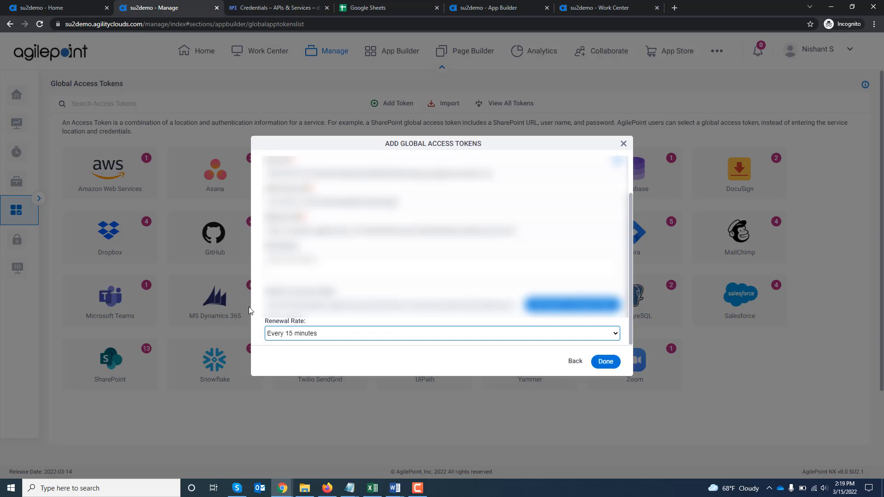
left_click(607, 363)
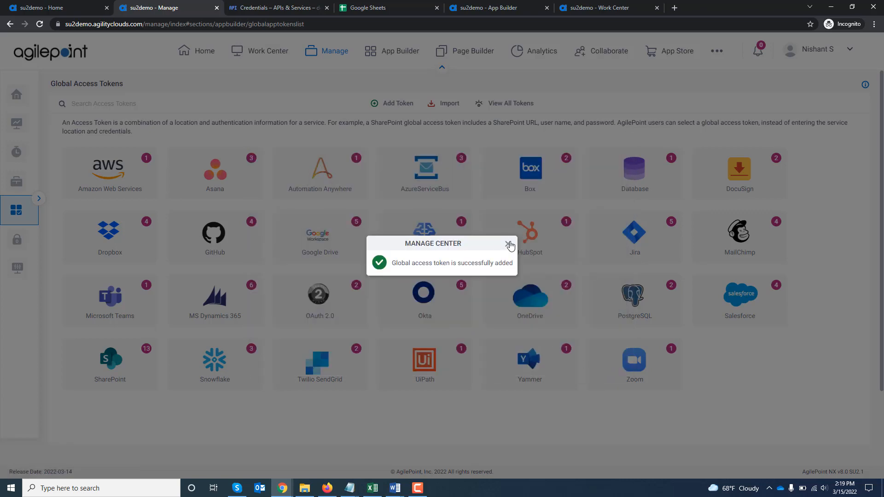
left_click(509, 245)
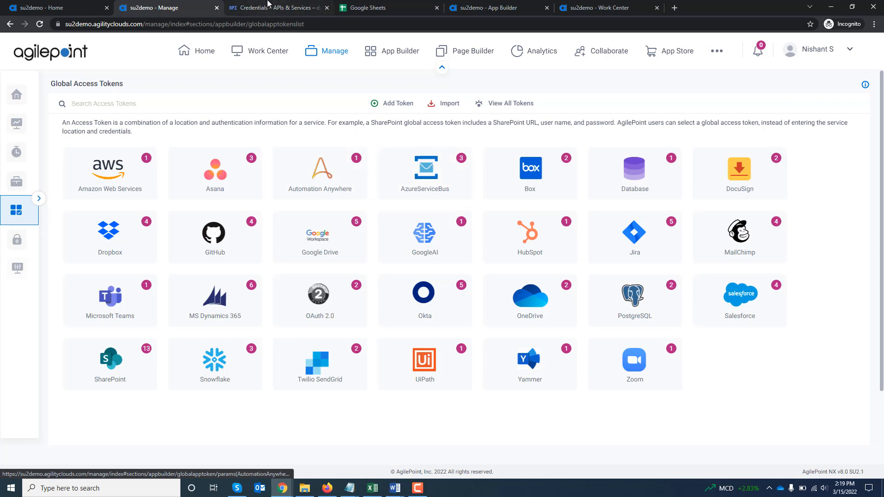
- View the Sample Data spreadsheet in Google Sheets, and display the Google Sheets activity library in AgilePoint's App Builder
left_click(394, 7)
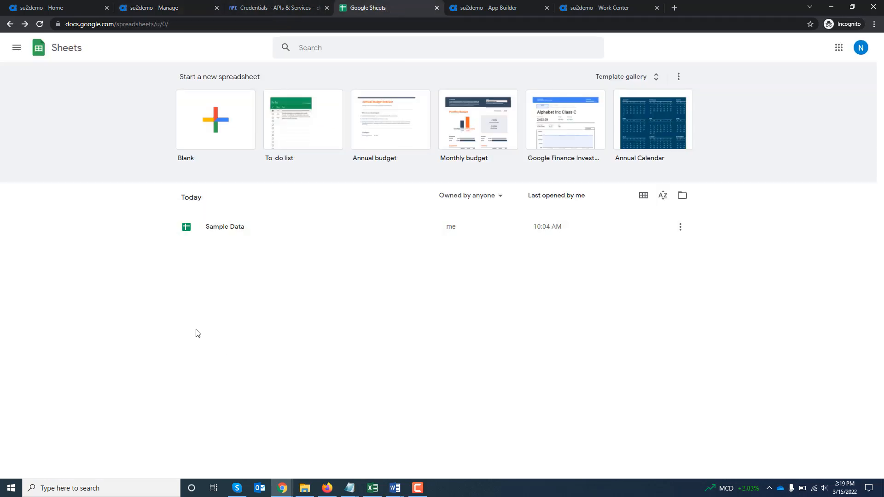
left_click(226, 232)
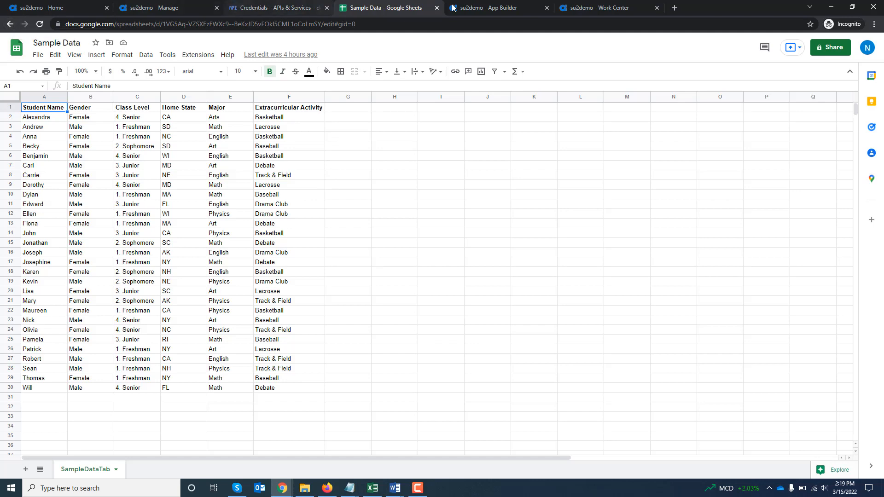
left_click(481, 9)
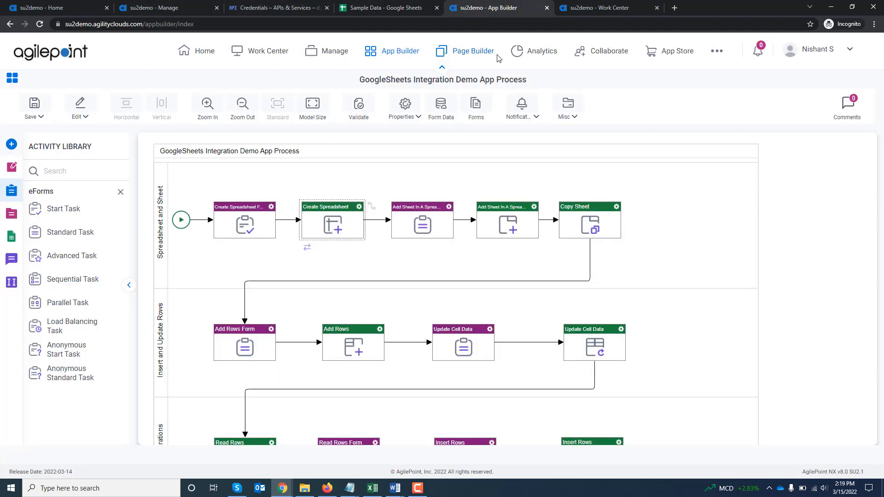
left_click(8, 240)
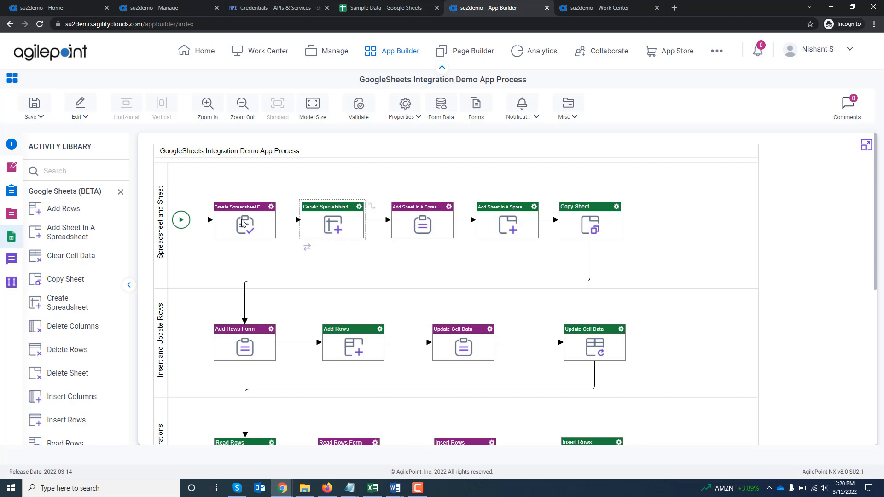
- Review the Create Spreadsheet activity's token, folder path, title and response variable configuration, and close it without saving
double_click(350, 225)
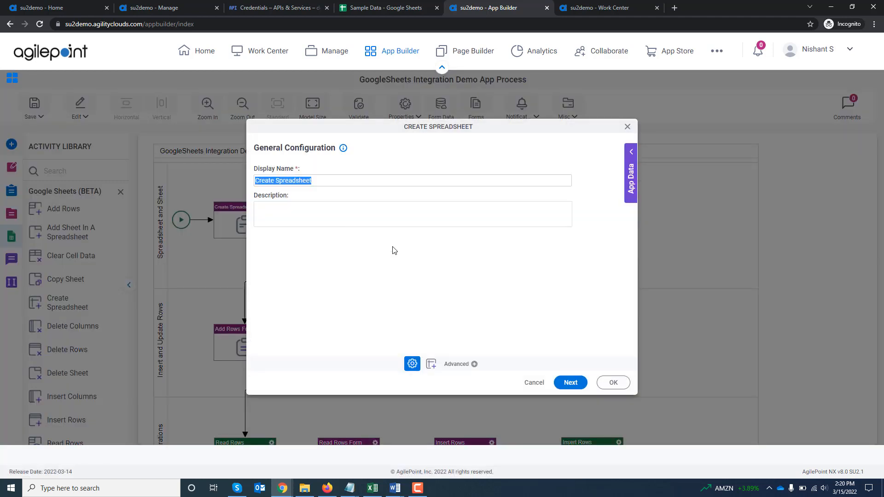
left_click(573, 382)
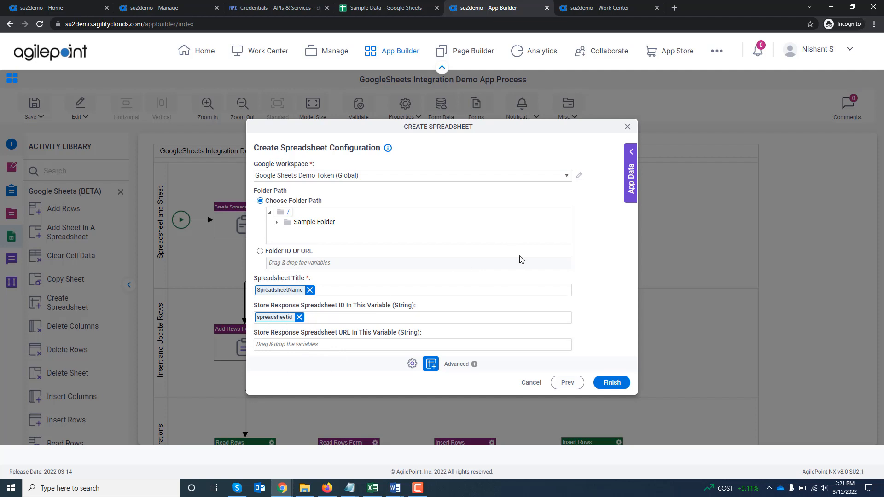
left_click(628, 128)
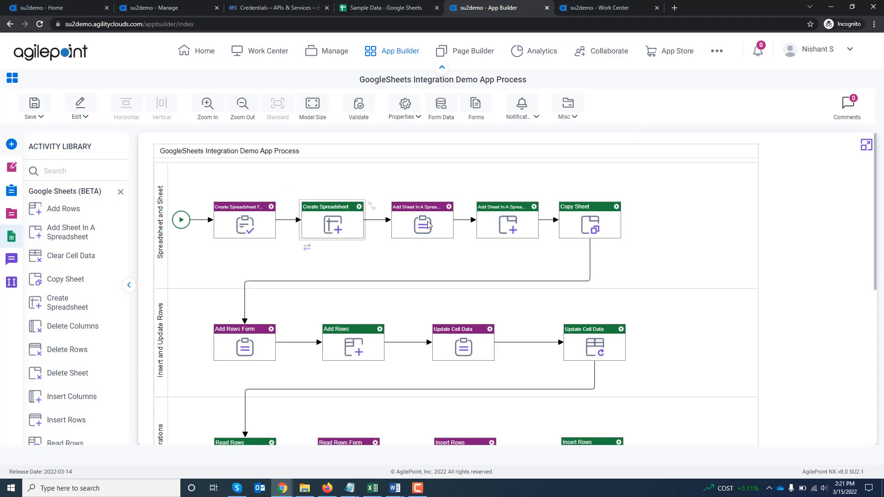
- Review the Add Sheet In A Spreadsheet activity's spreadsheet ID, title, row and column configuration, and close it without saving
double_click(497, 223)
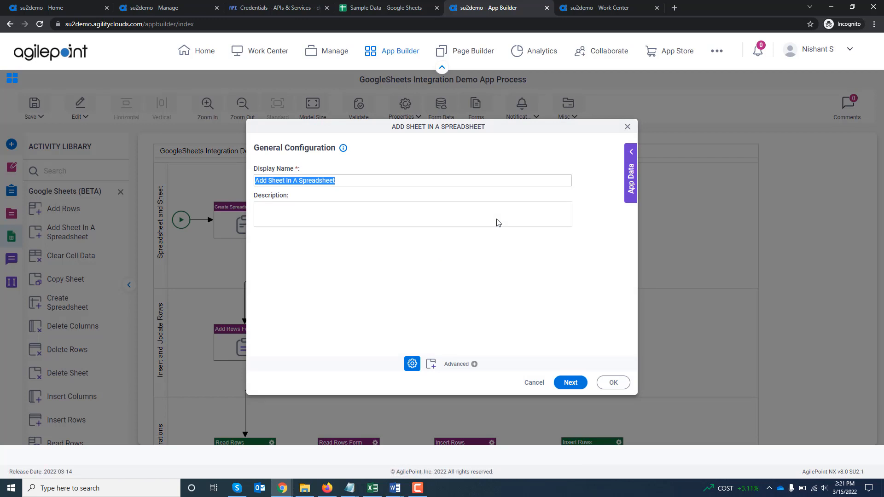
left_click(572, 387)
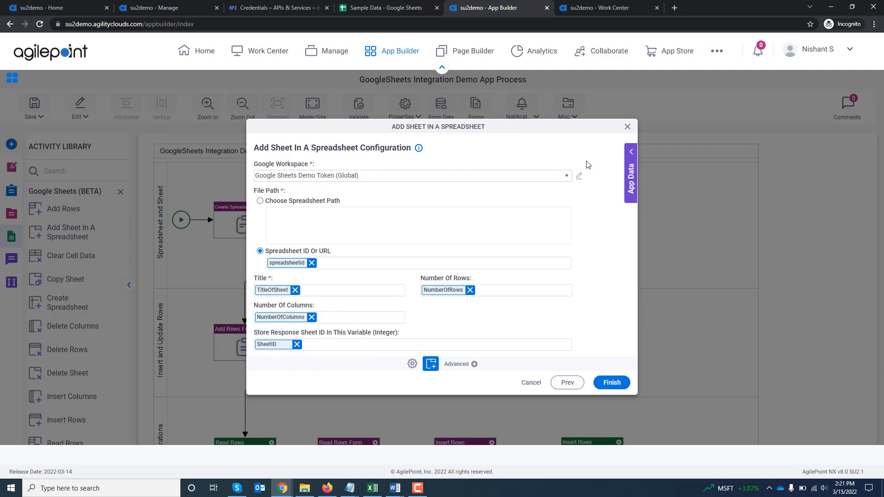
left_click(627, 128)
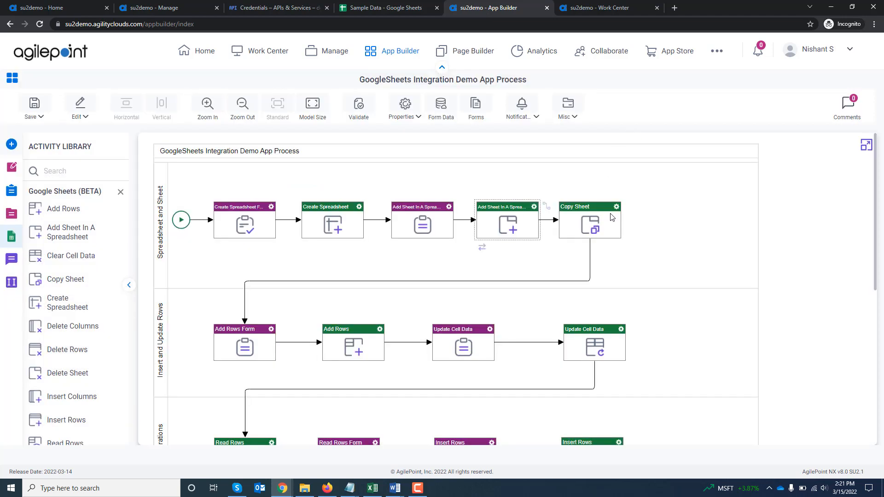
- Review the source and target configuration of the Copy Sheet activity, and close it without saving
double_click(596, 223)
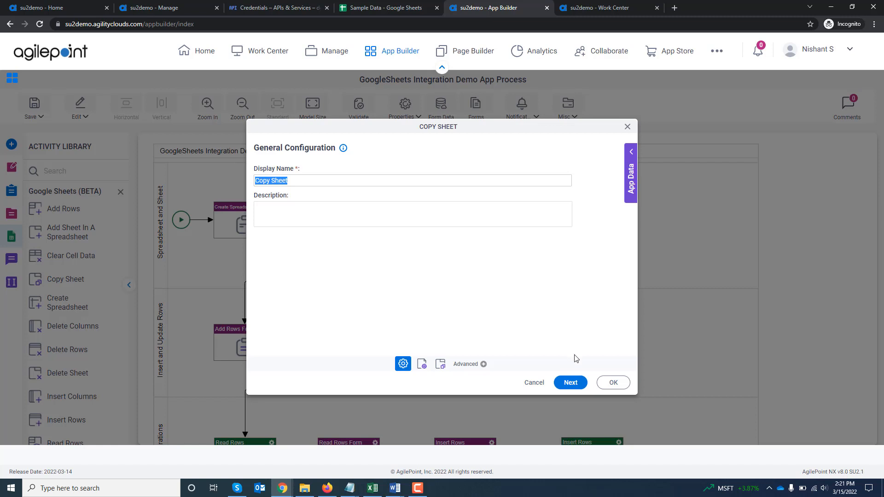
left_click(571, 389)
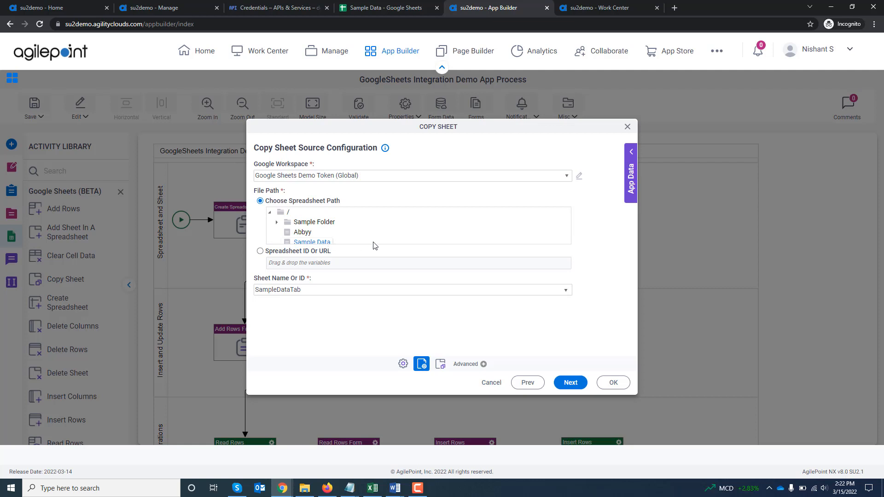
scroll(374, 244, "down", 1)
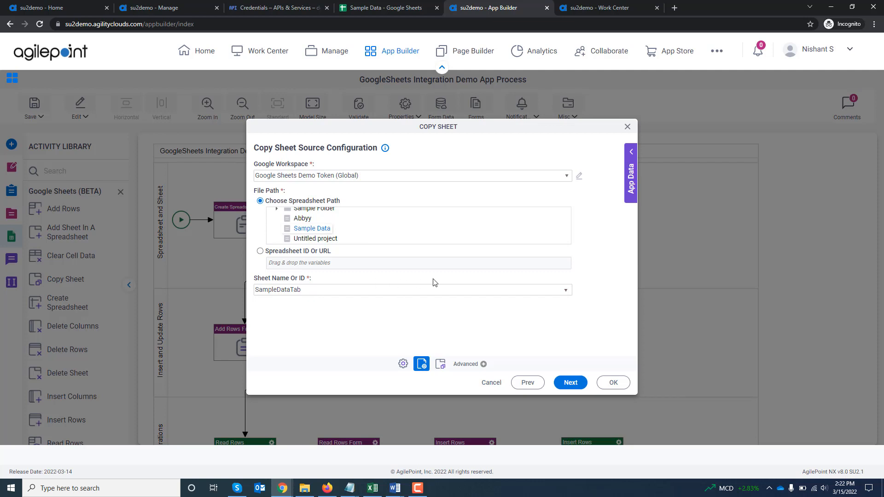
left_click(554, 391)
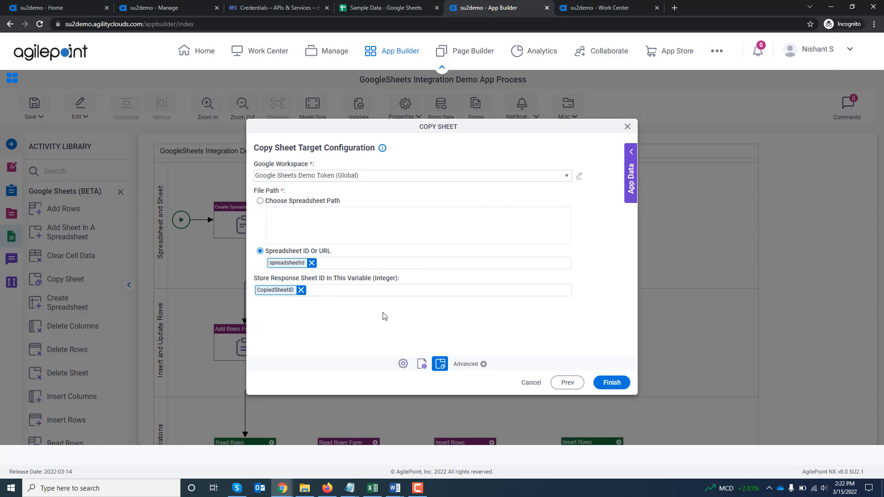
left_click(628, 126)
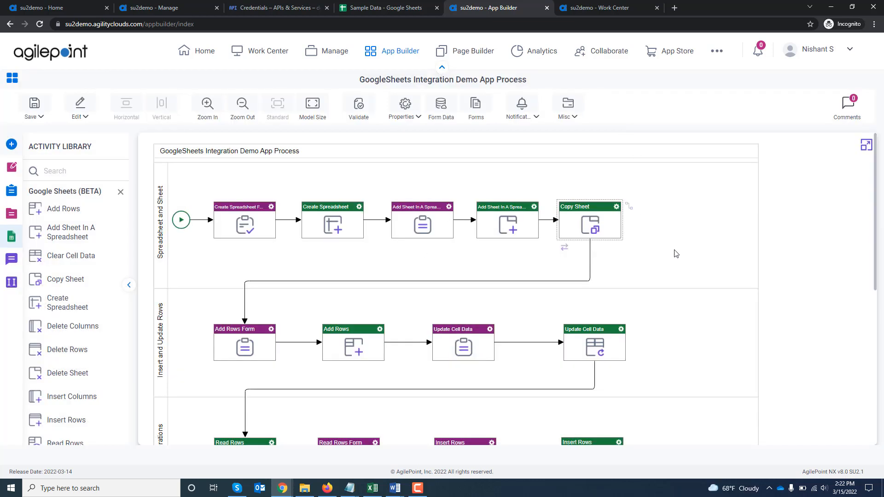
- Review the Add Rows activity's configuration, including its Value Format options and request mapping, and close it without saving
scroll(676, 254, "down", 3)
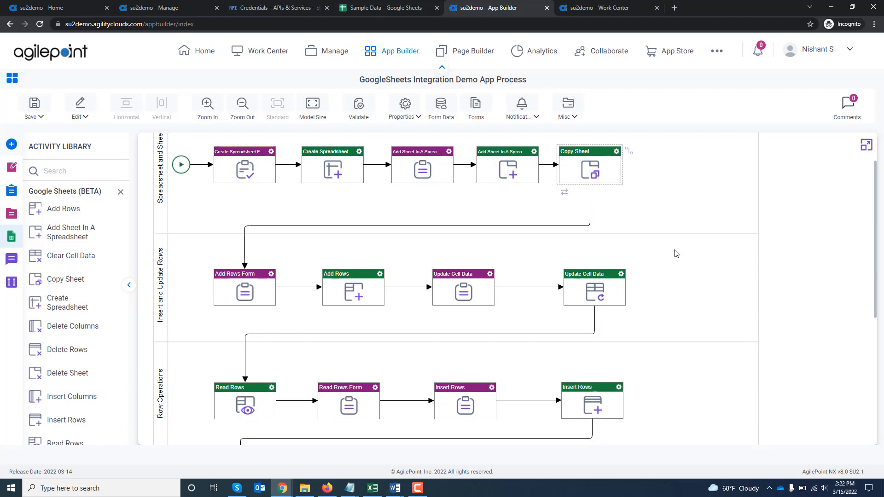
scroll(676, 254, "down", 1)
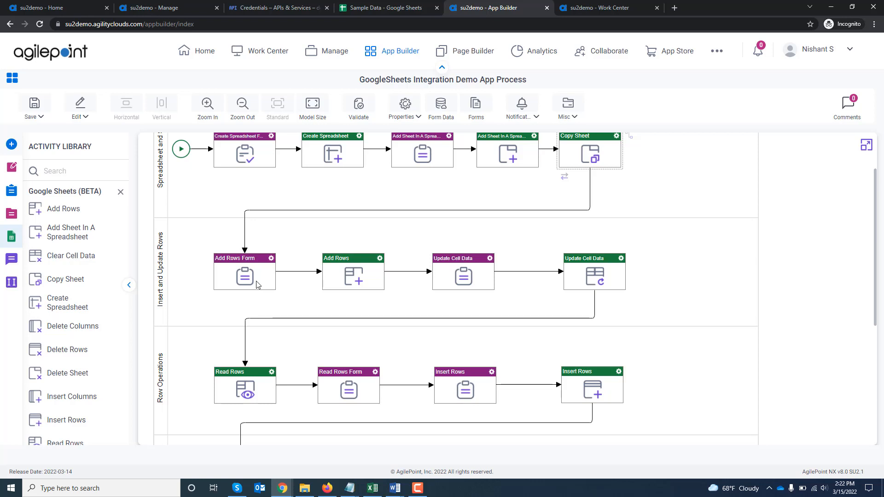
double_click(351, 275)
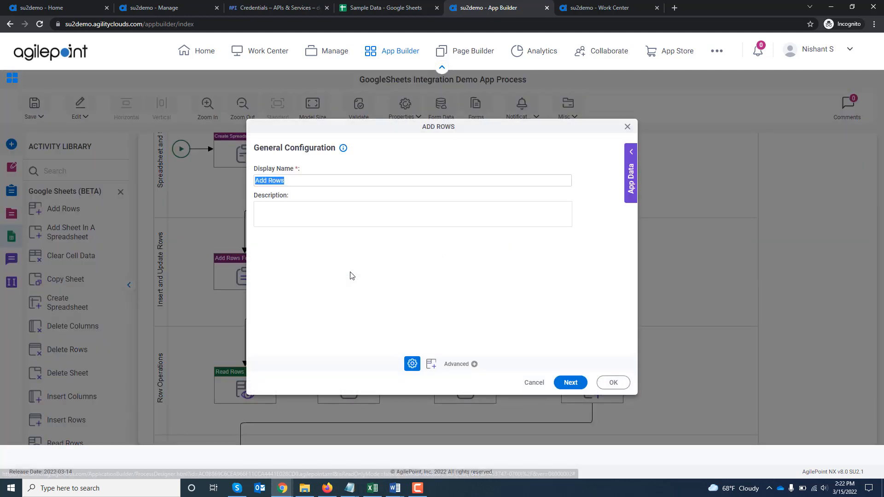
left_click(571, 382)
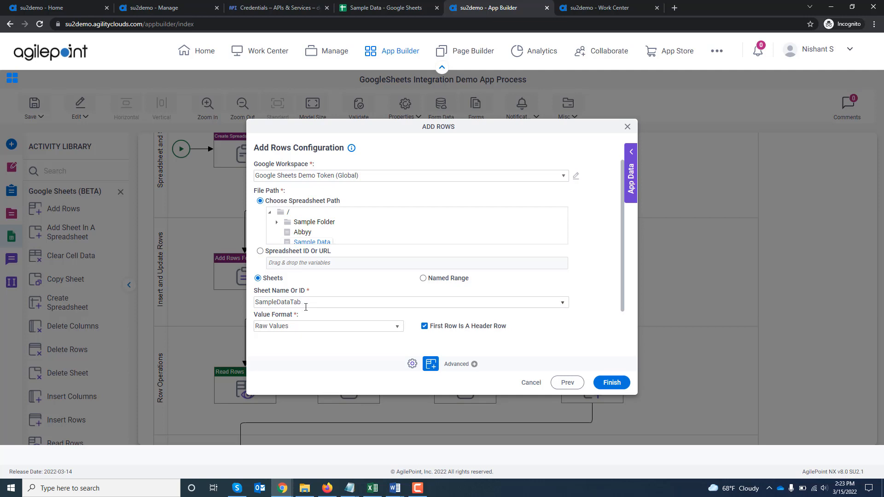
scroll(357, 303, "down", 1)
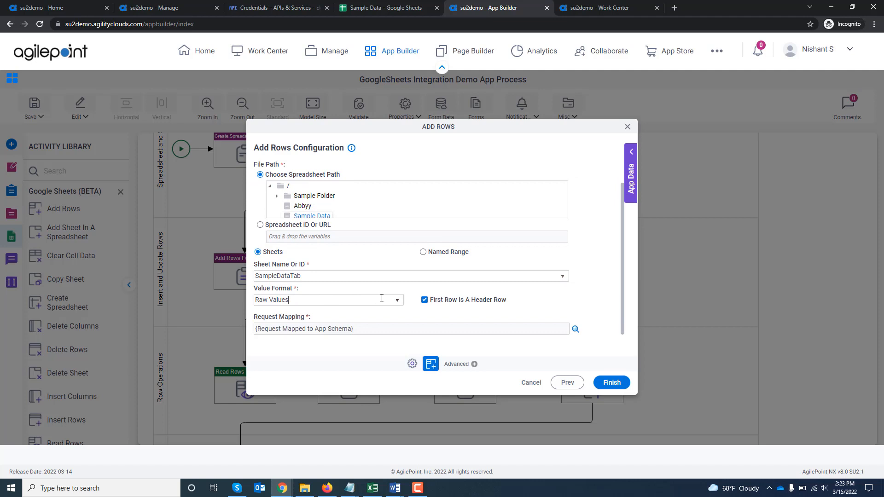
left_click(399, 301)
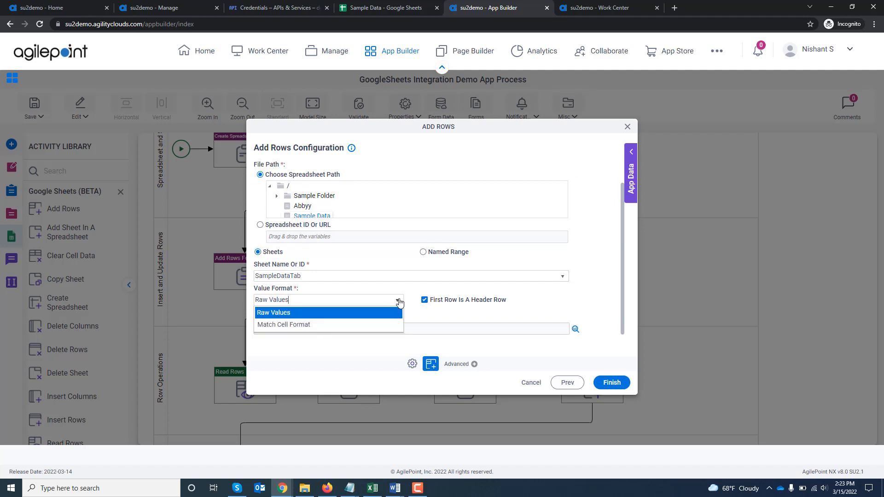
left_click(348, 315)
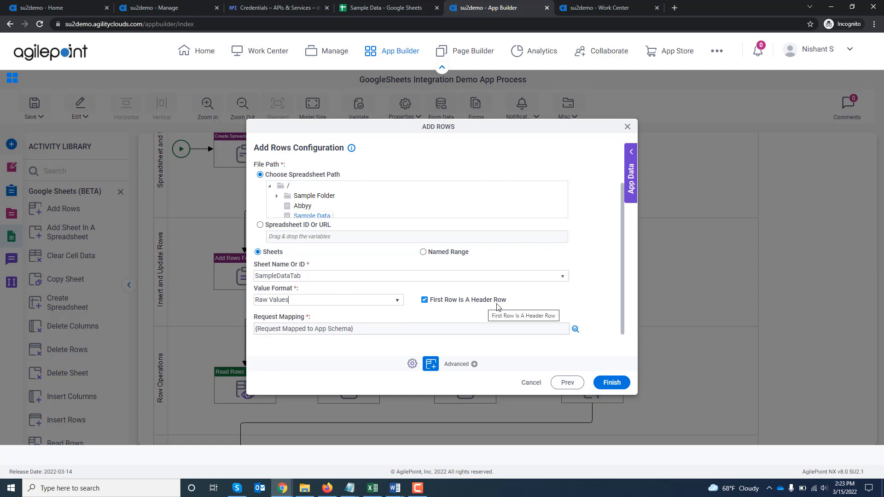
left_click(576, 331)
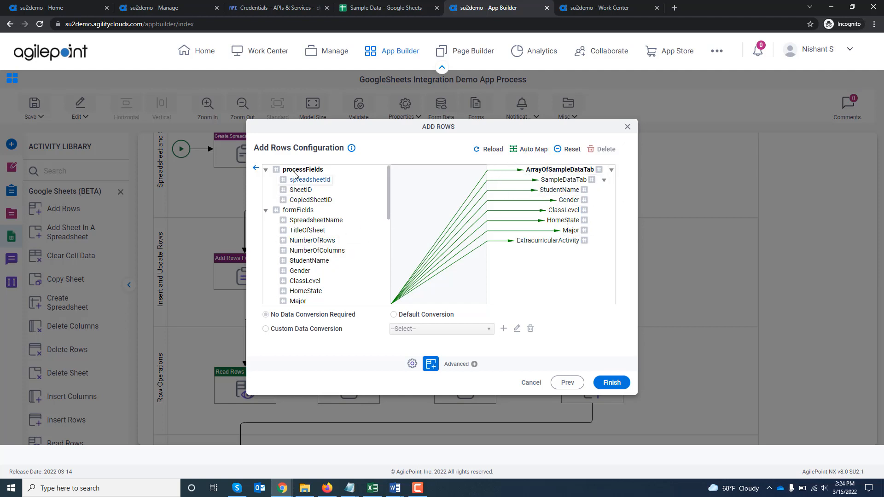
left_click(257, 169)
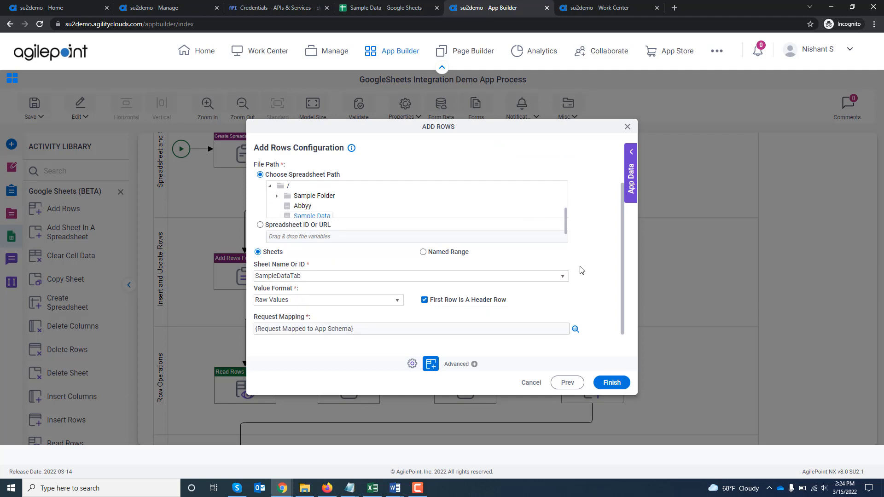
left_click(628, 126)
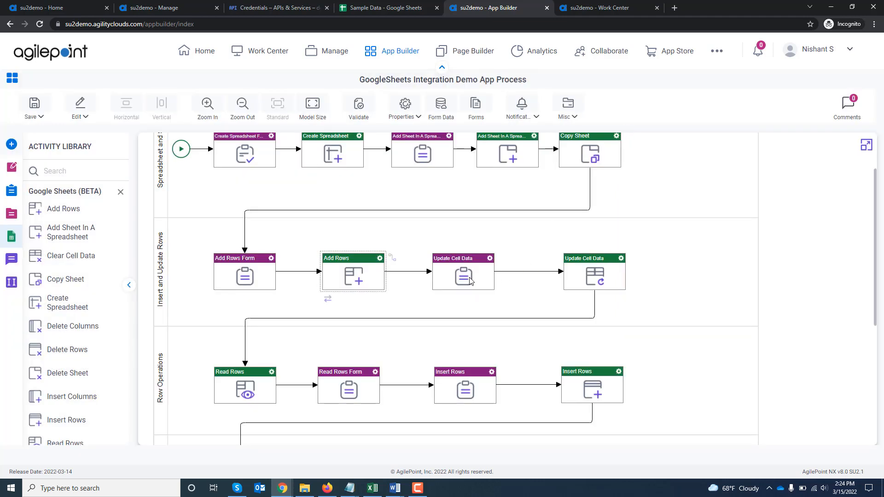
- Review the range and request mapping of the green Update Cell Data activity, and close it without saving
double_click(610, 278)
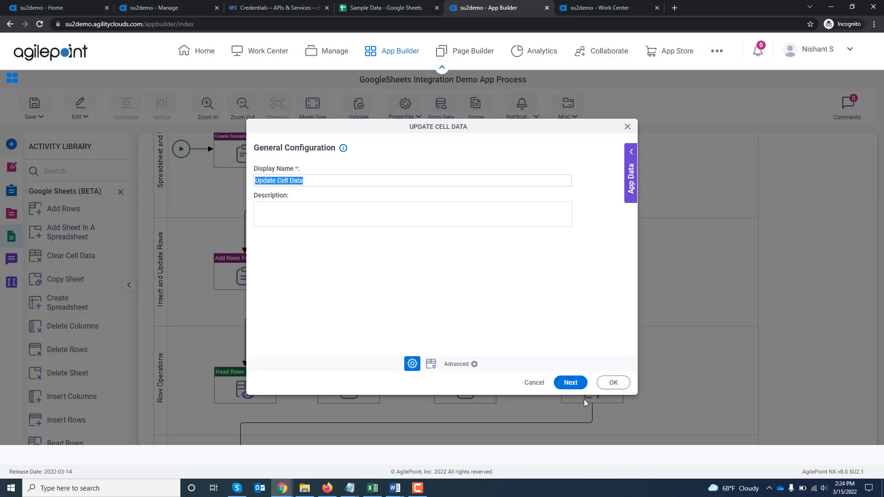
left_click(571, 382)
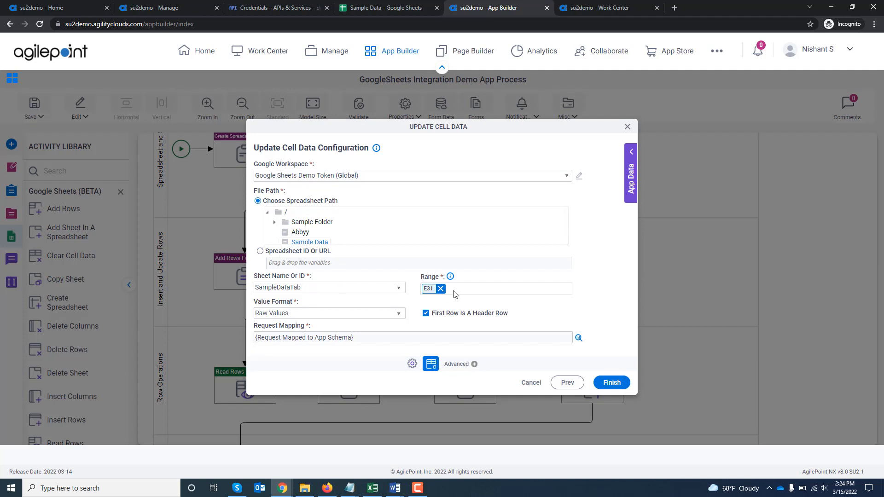
mouse_move(454, 283)
left_click(578, 338)
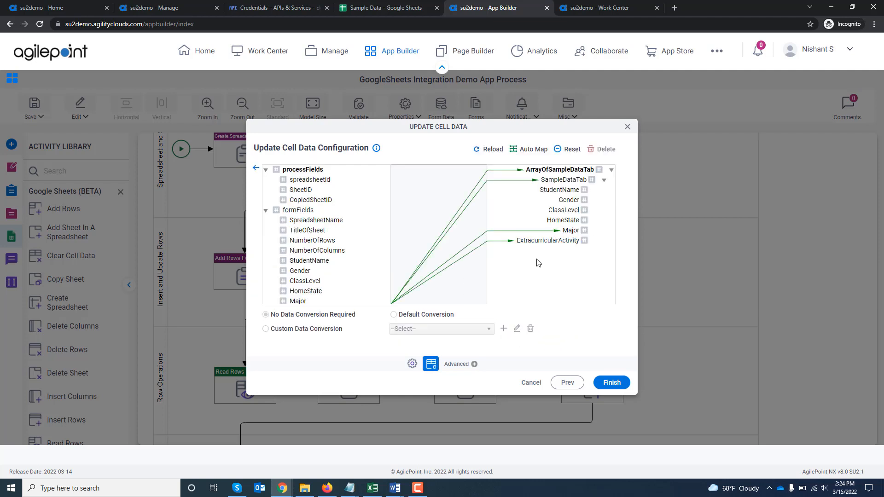
left_click(628, 128)
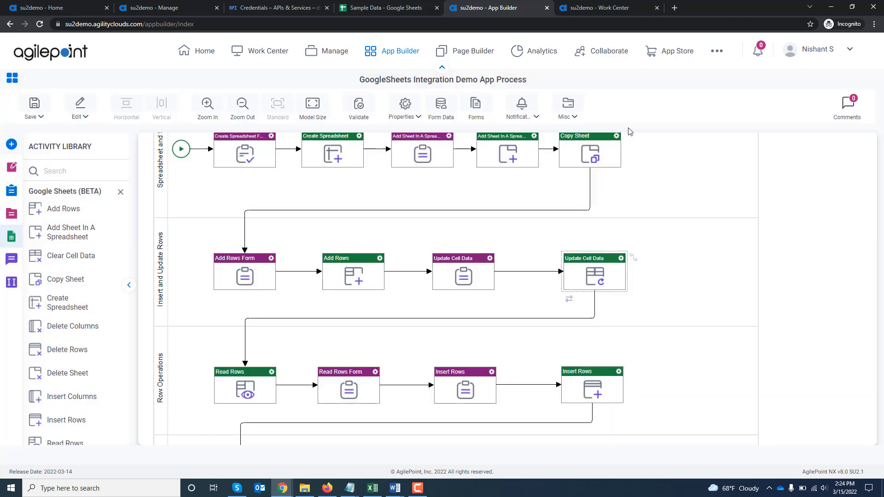
- Review the Read Rows activity's sheet, maximum rows and header row settings and its response mapping, and close it without saving
double_click(238, 391)
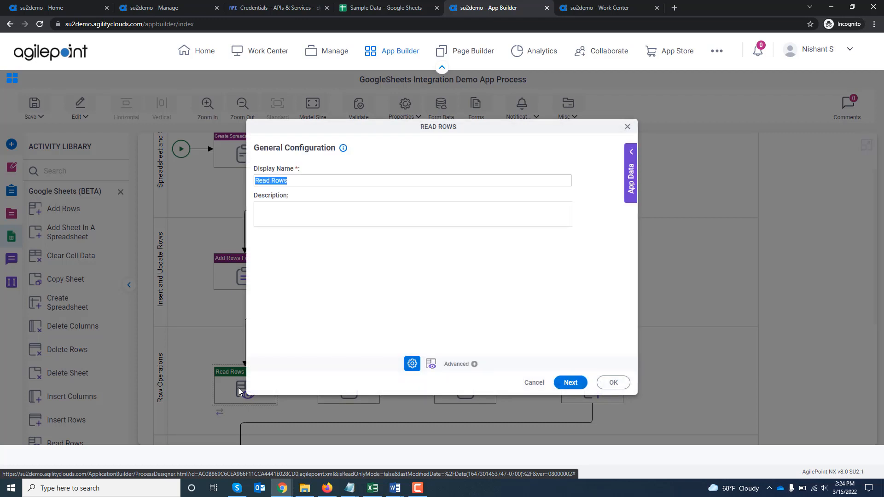
left_click(570, 382)
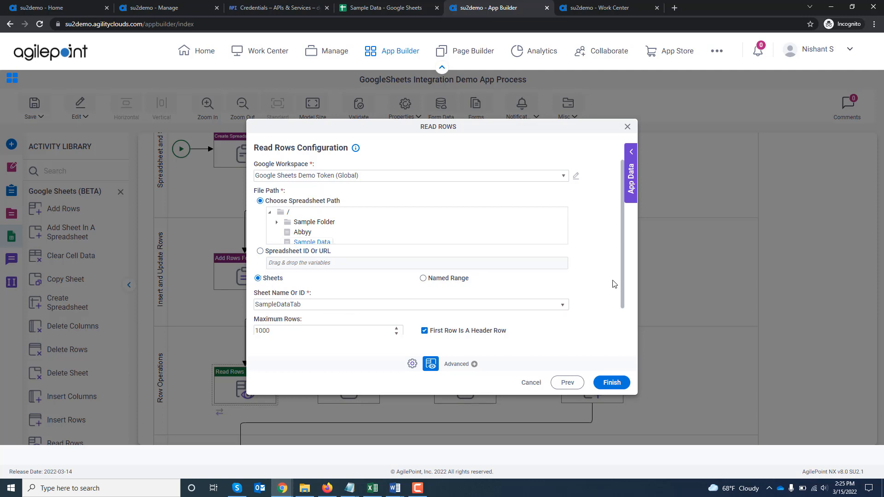
scroll(613, 283, "down", 1)
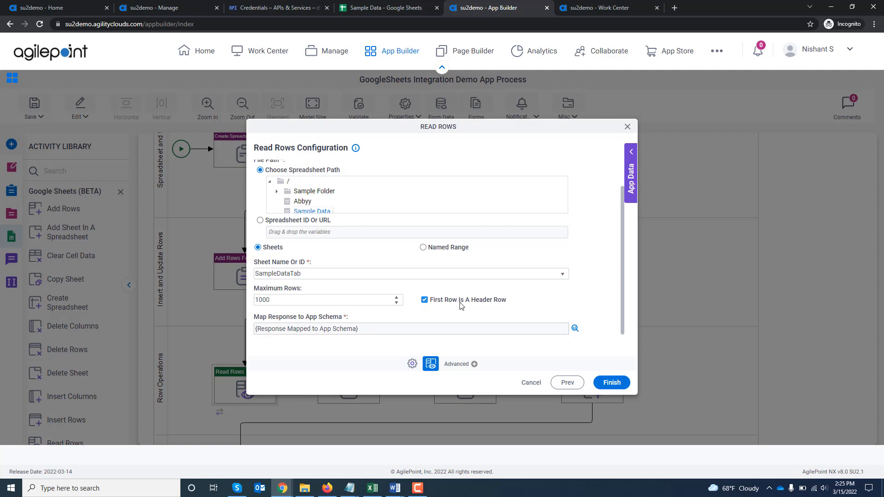
left_click(575, 330)
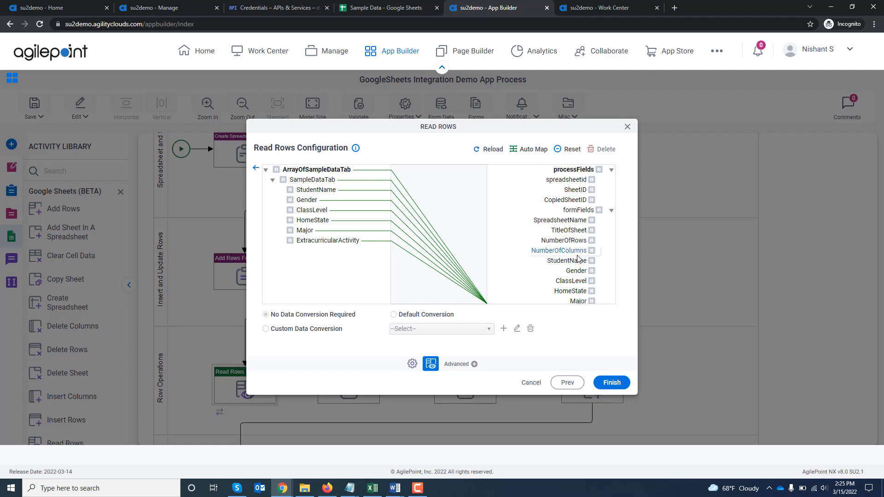
scroll(444, 256, "down", 1)
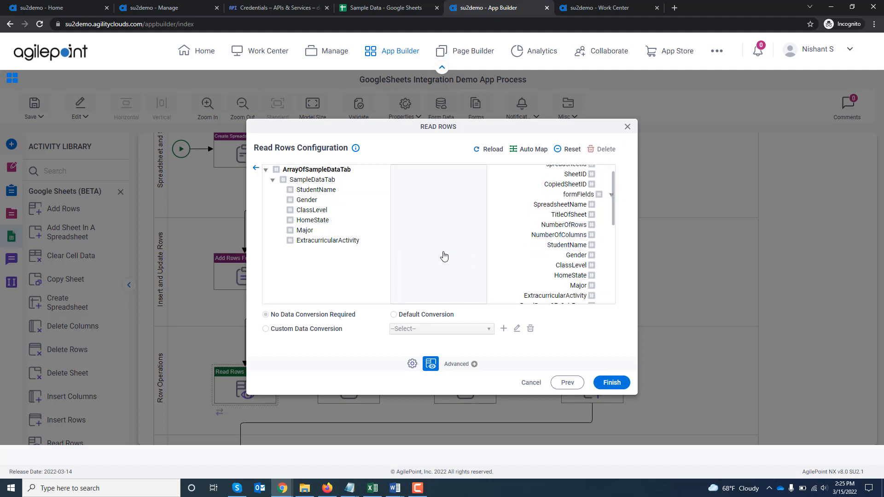
scroll(444, 256, "down", 3)
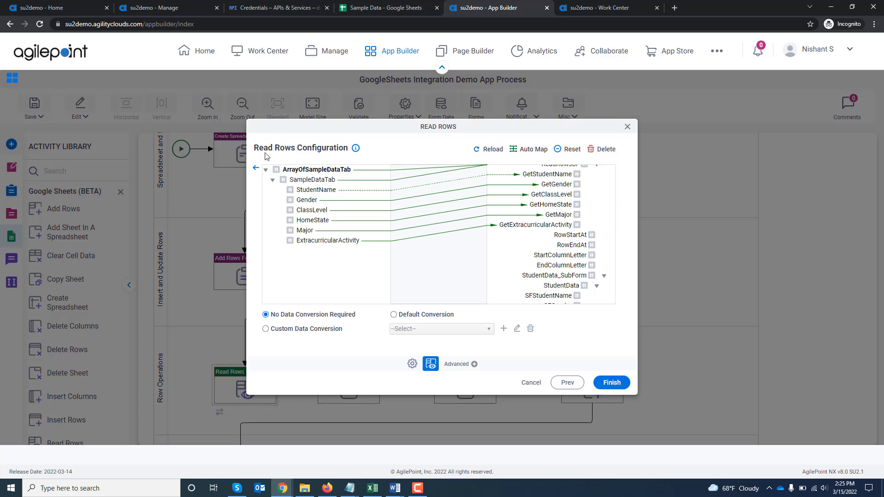
left_click(256, 169)
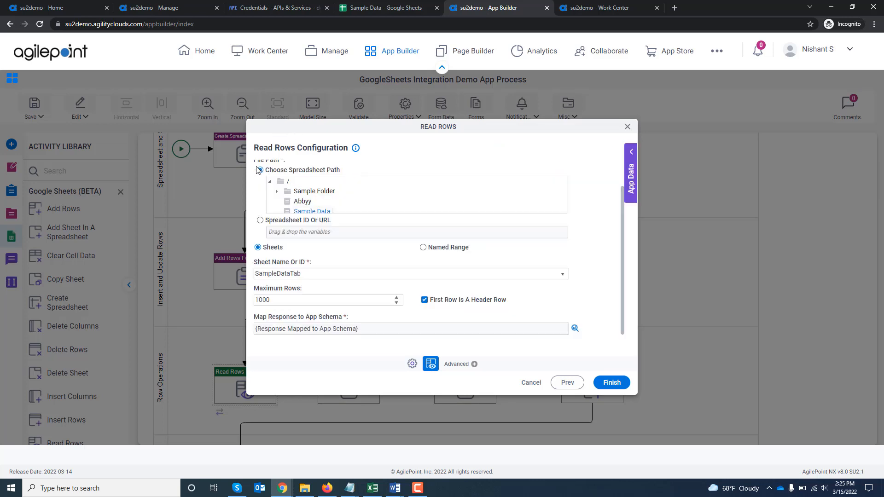
left_click(628, 127)
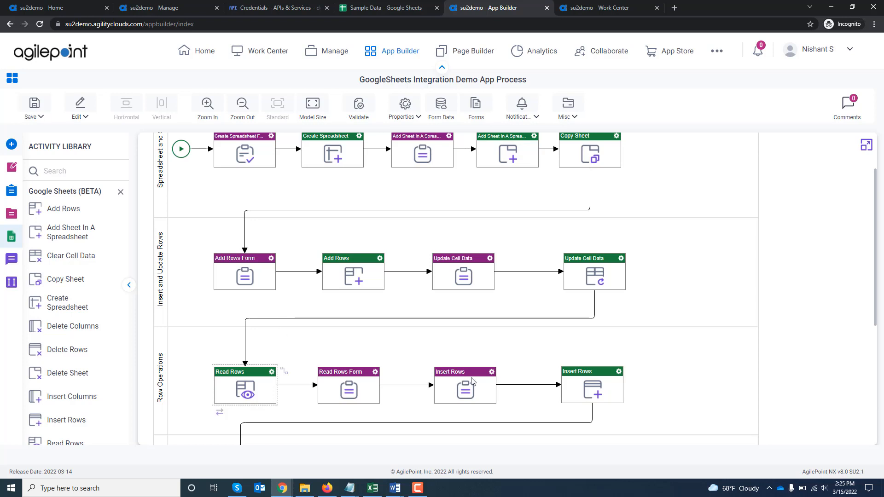
- Review the green Insert Rows activity's sheet, insert mode and start and end row configuration, and close it without saving
double_click(586, 393)
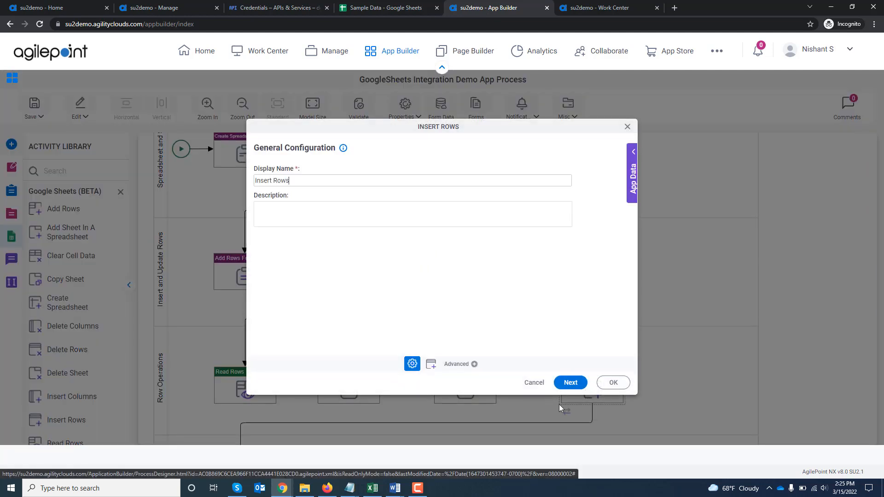
left_click(579, 384)
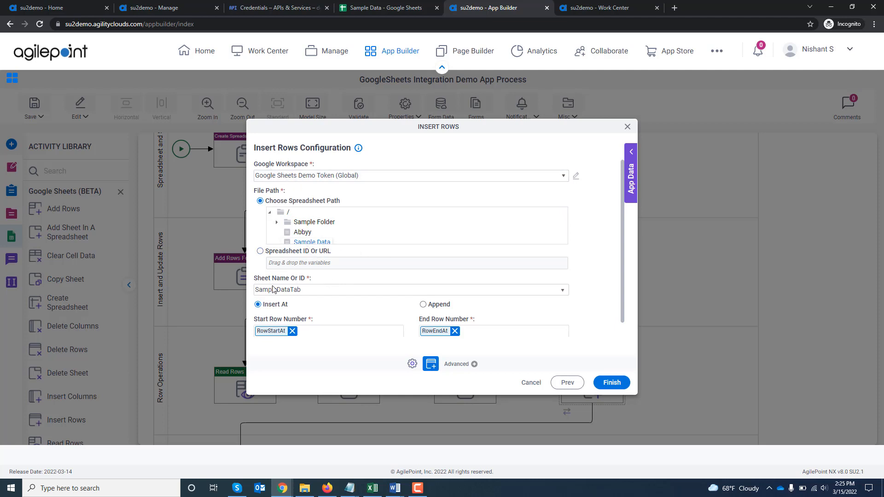
scroll(385, 266, "down", 1)
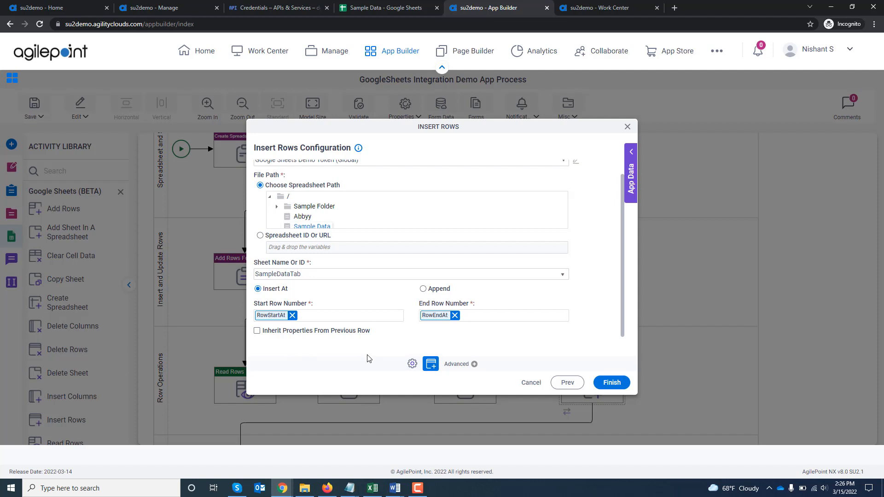
left_click(628, 126)
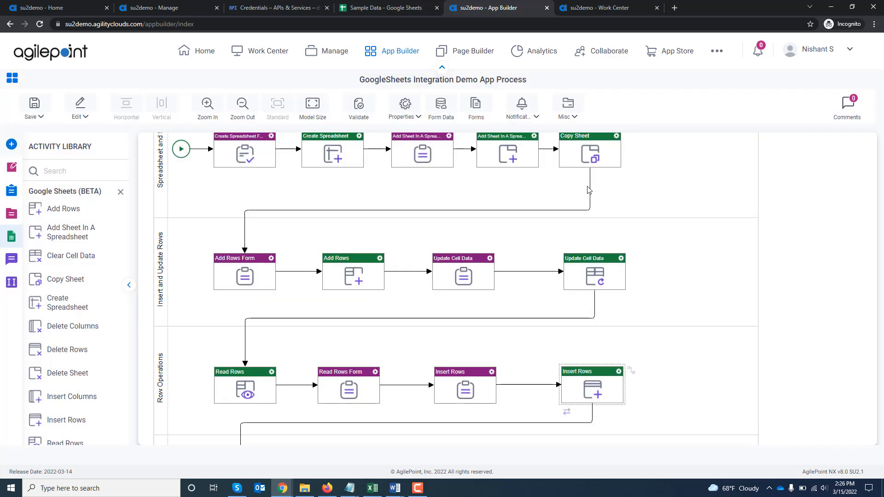
- Review the green Insert Columns activity's configuration, comparing its Insert At and Append options, and close it without saving
scroll(602, 295, "down", 3)
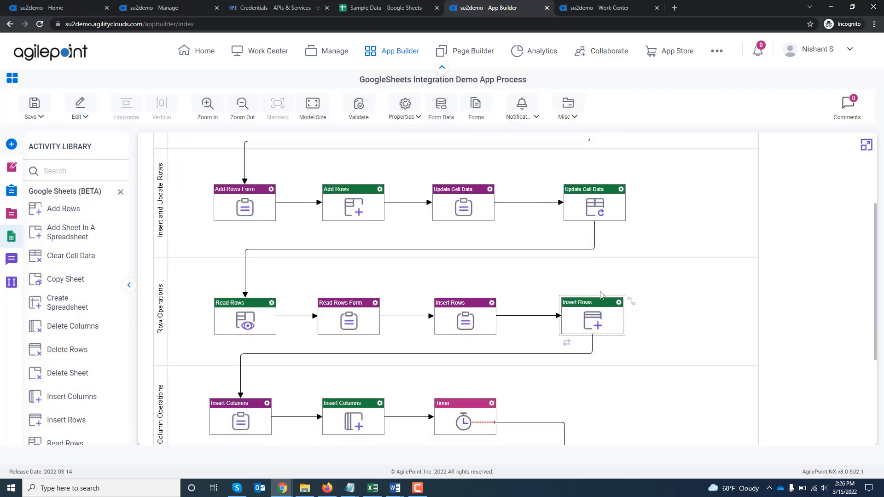
scroll(602, 295, "down", 1)
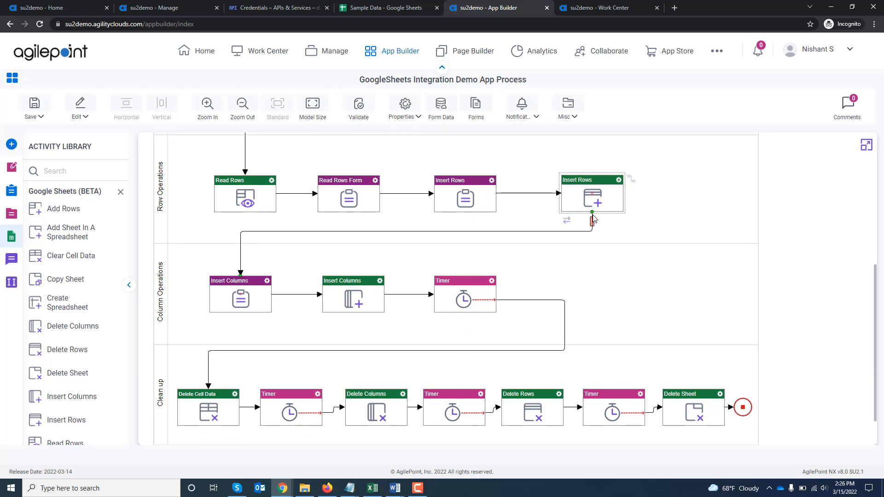
double_click(355, 301)
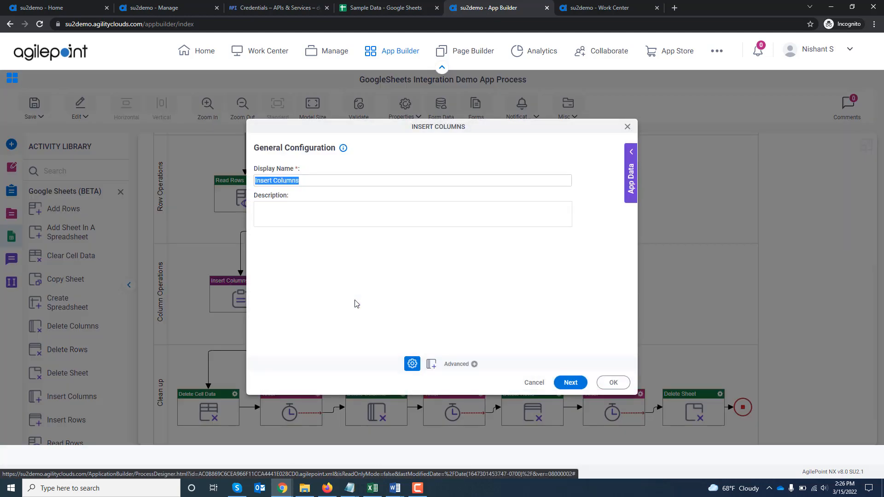
left_click(571, 382)
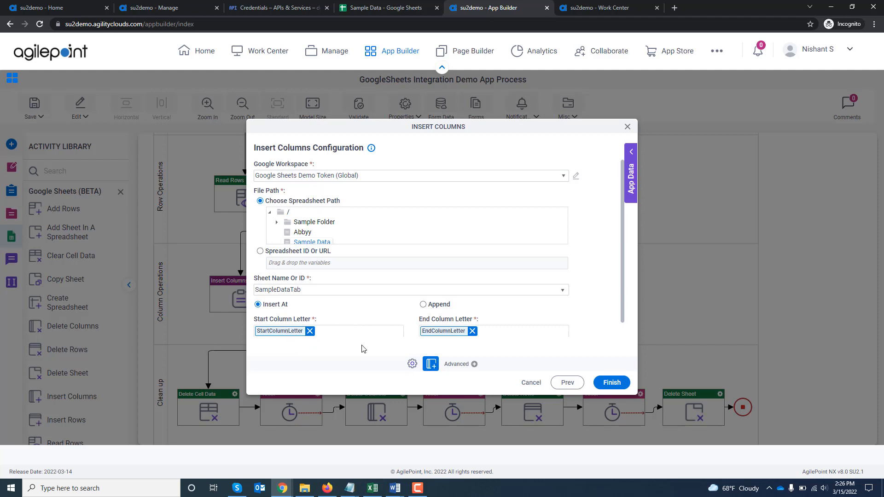
left_click(424, 305)
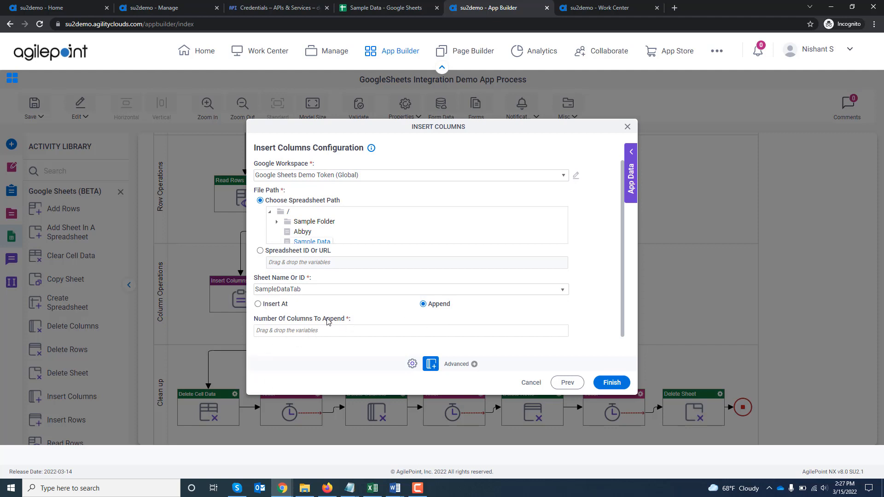
left_click(258, 305)
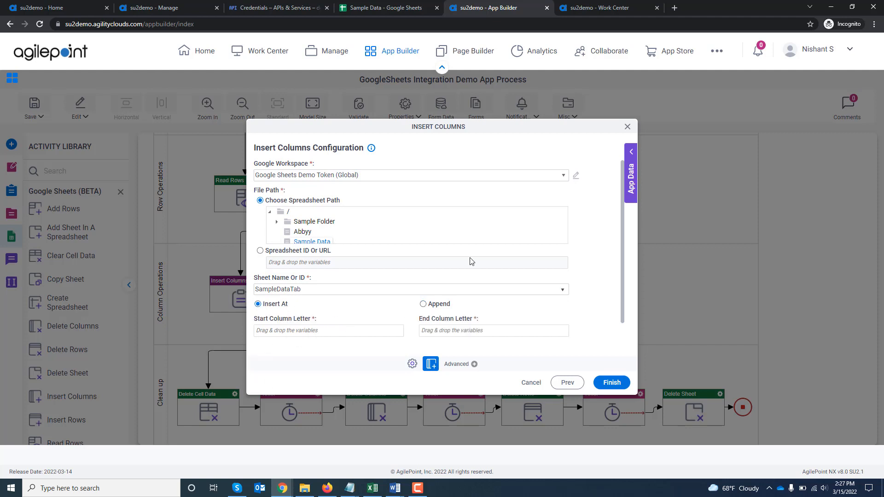
left_click(627, 126)
- Review the sheet and range configuration of the Delete Cell Data activity in the Clean up lane, and close it without saving
scroll(656, 263, "down", 1)
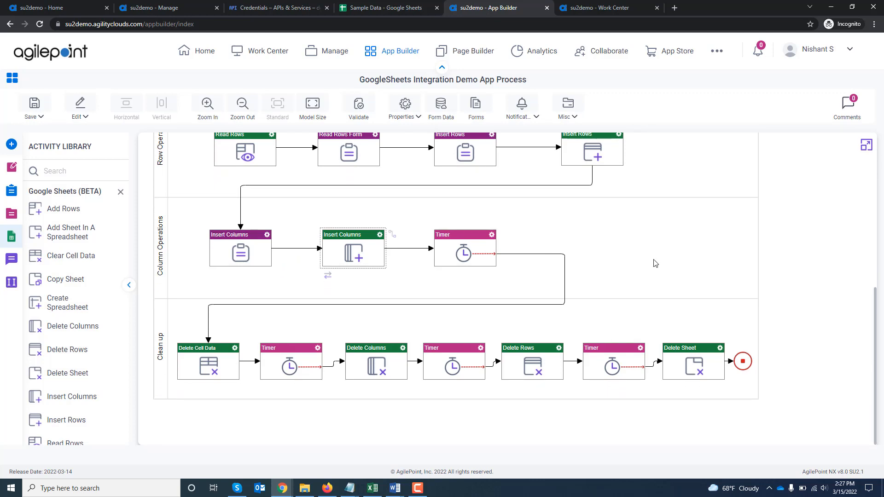
double_click(195, 371)
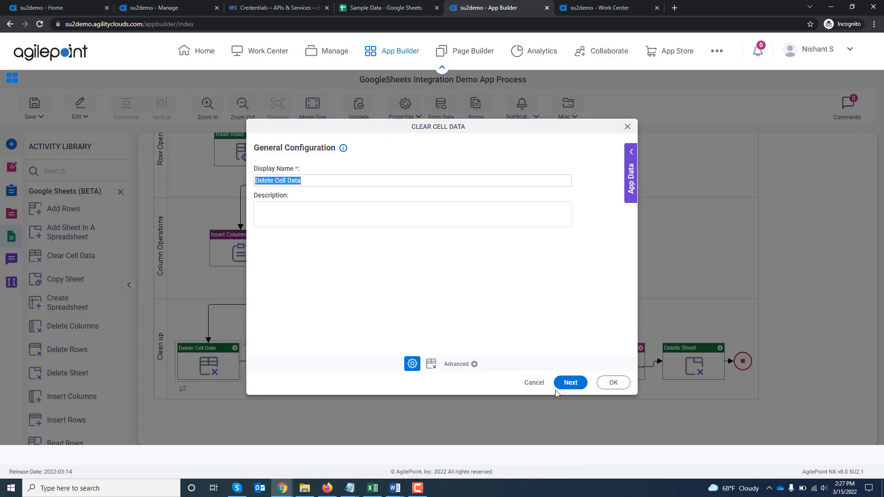
left_click(569, 384)
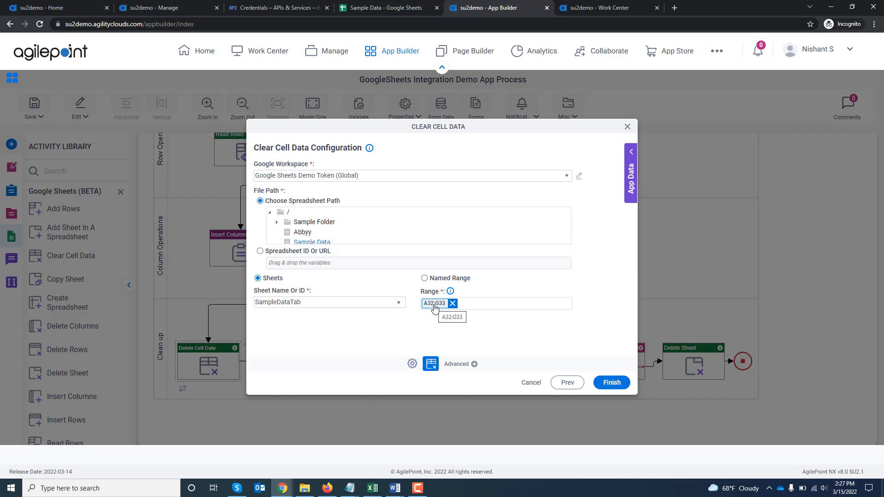
left_click(628, 127)
- Review the Delete Columns activity's sheet and start and end column letters, and close it without saving
left_click(386, 370)
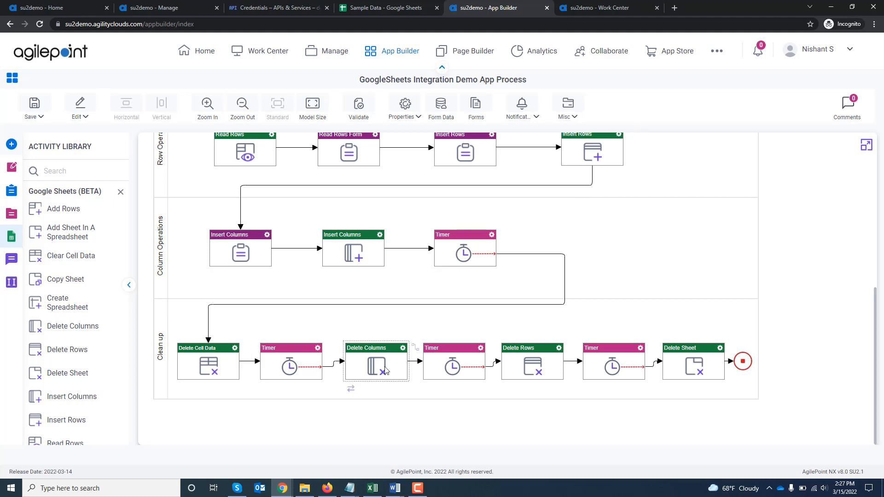
double_click(376, 367)
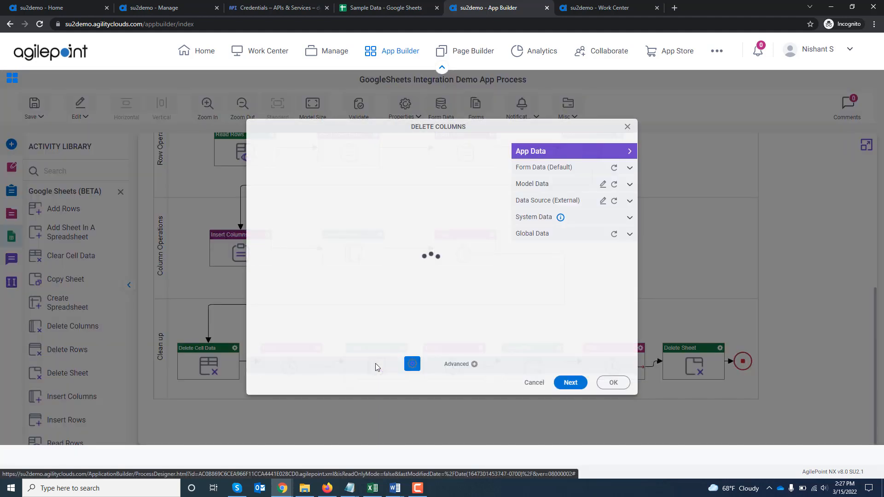
left_click(570, 382)
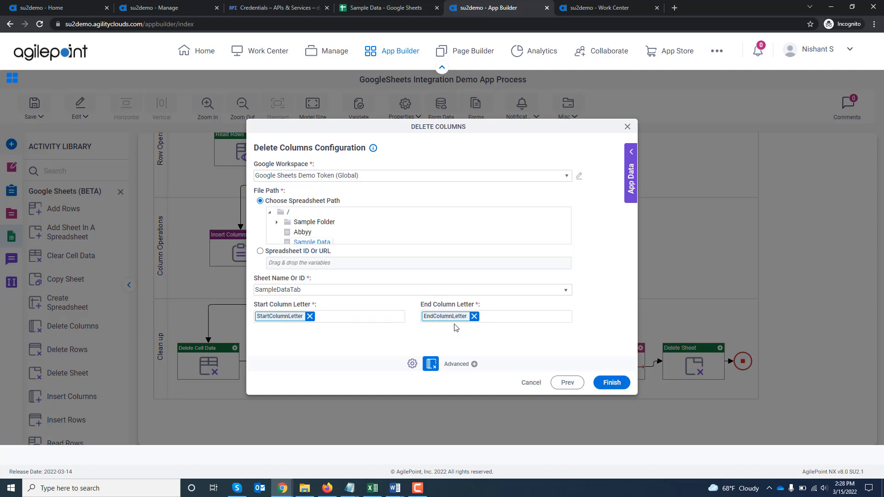
left_click(628, 128)
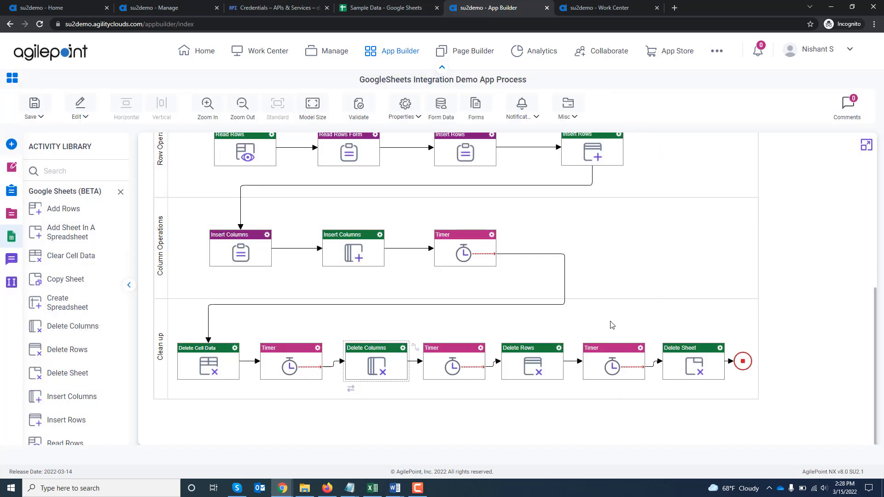
- Review the Delete Rows activity's sheet and start and end row numbers, and close it without saving
double_click(535, 373)
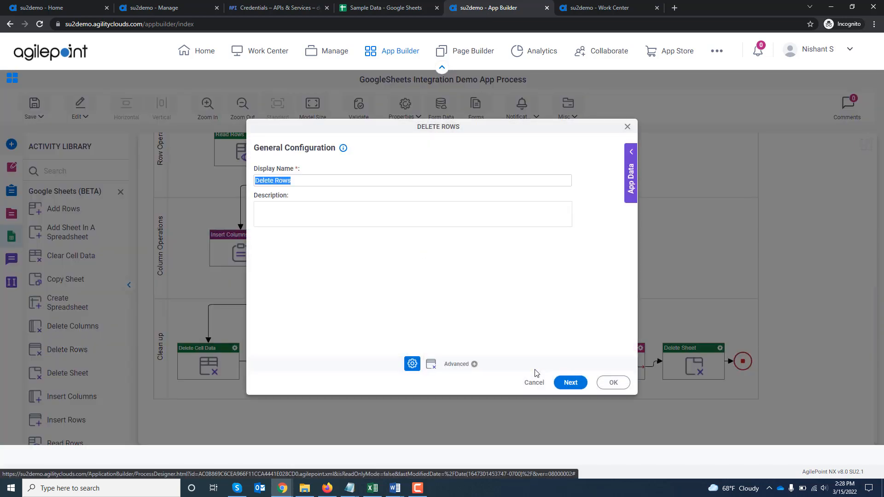
left_click(557, 381)
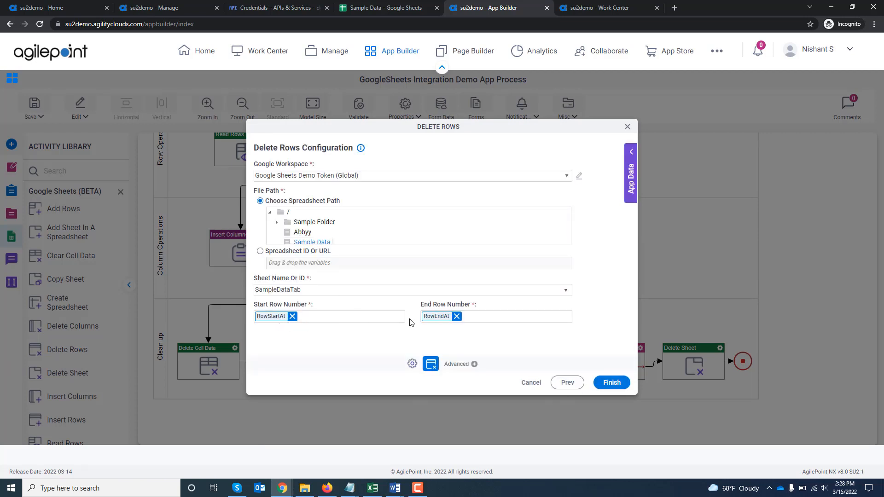
left_click(627, 126)
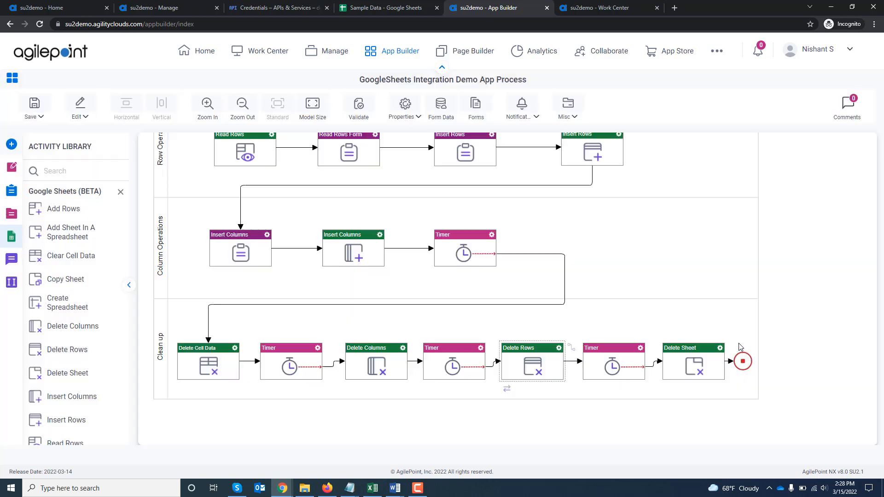
- Review the Delete Sheet activity's spreadsheet ID and sheet ID configuration, and close it without saving
double_click(684, 364)
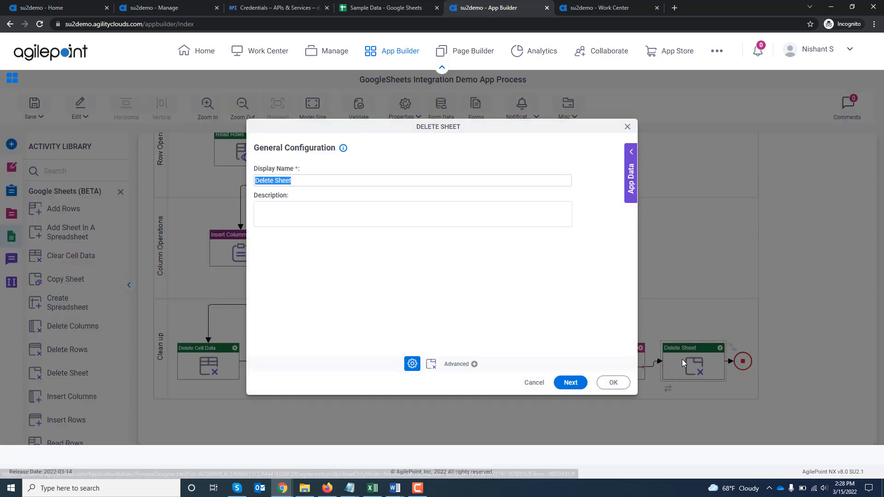
left_click(564, 386)
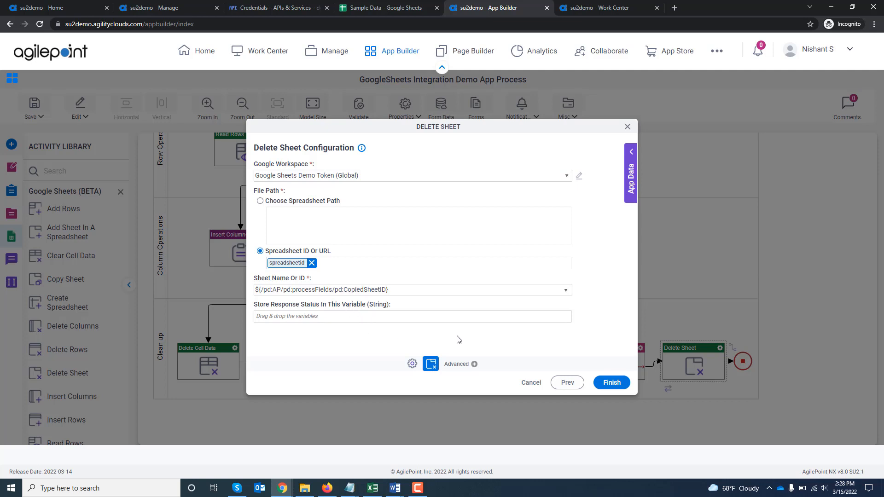
left_click(627, 127)
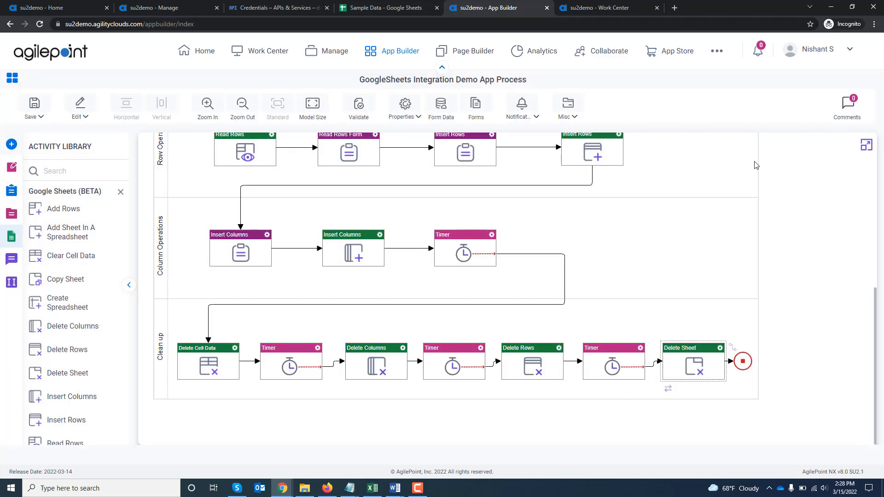
- Switch to Work Center, start the GoogleSheets Integration demo app, and submit its form with the spreadsheet name AgilePoint Demo
left_click(609, 9)
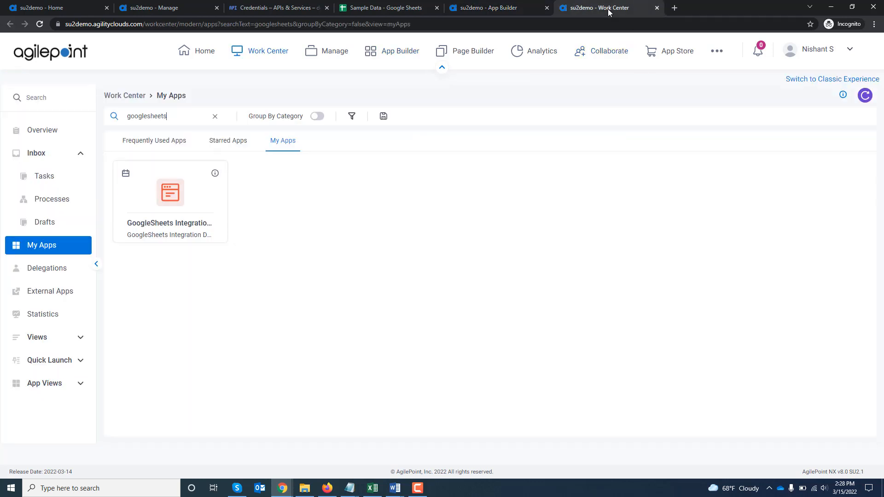
left_click(169, 197)
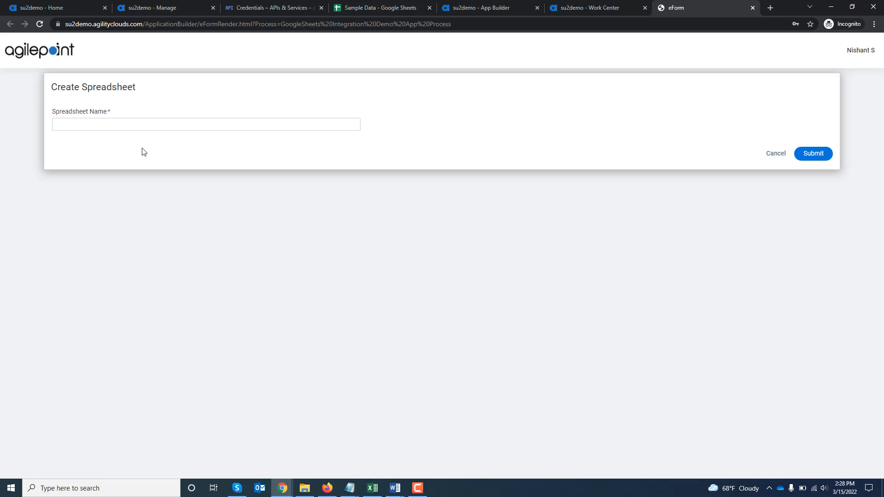
left_click(140, 126)
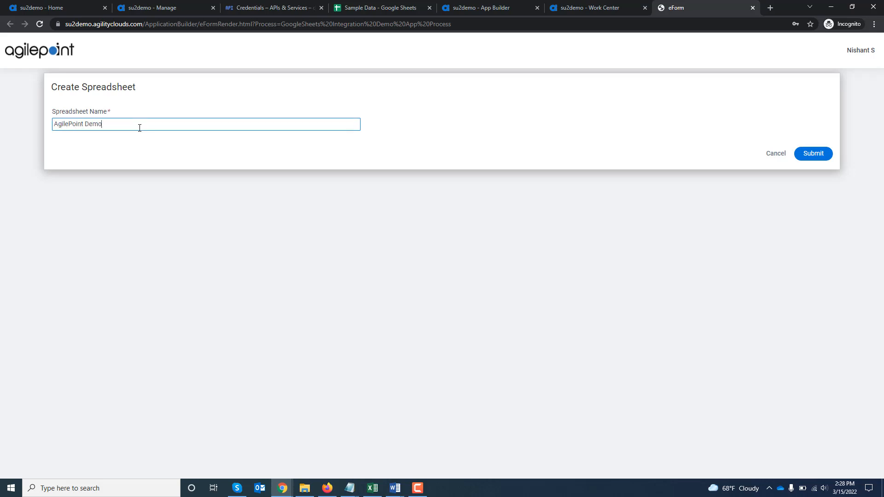
left_click(811, 155)
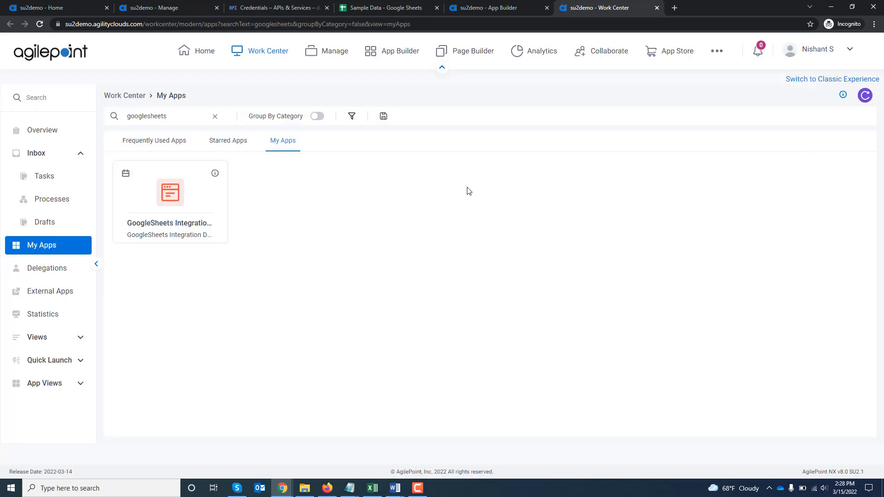
- View the process diagram of the assigned Add Sheet In A Spreadsheet task, and open the AgilePoint Demo spreadsheet in Google Sheets
left_click(41, 178)
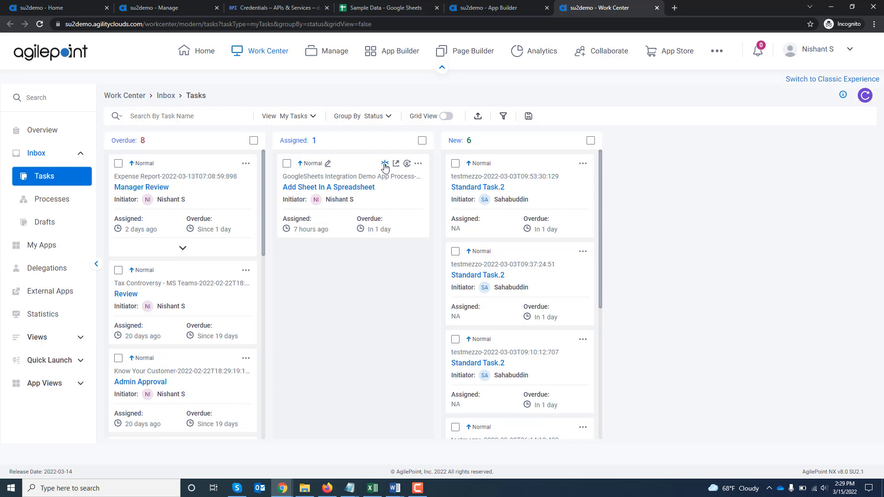
left_click(385, 165)
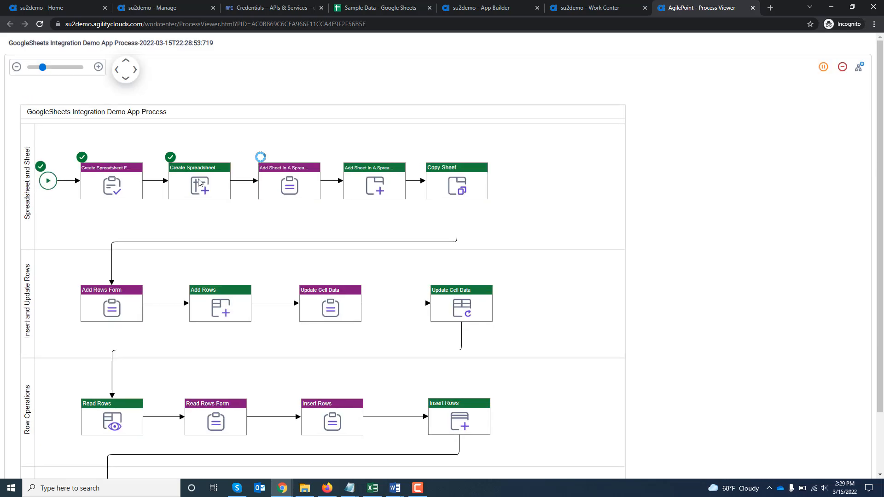
left_click(359, 9)
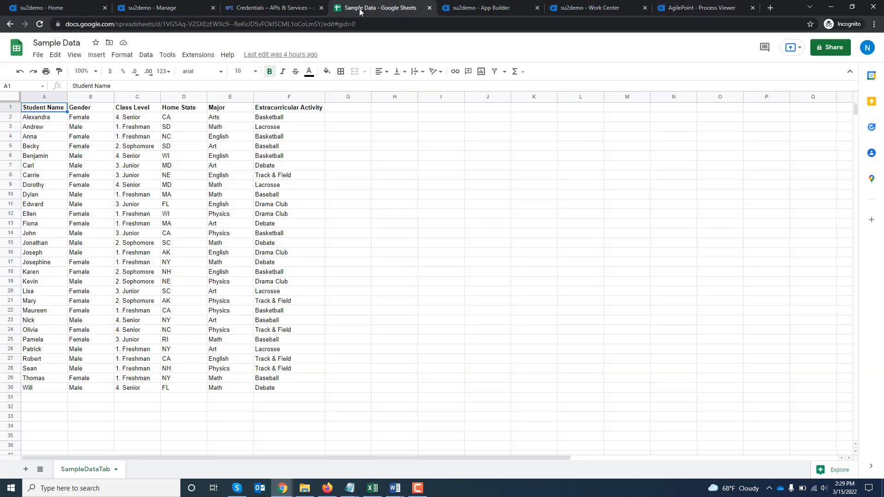
left_click(9, 24)
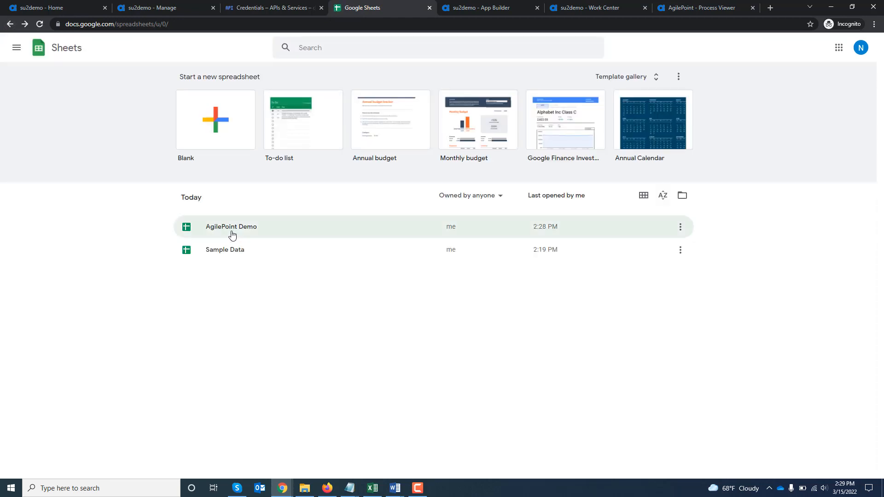
left_click(232, 232)
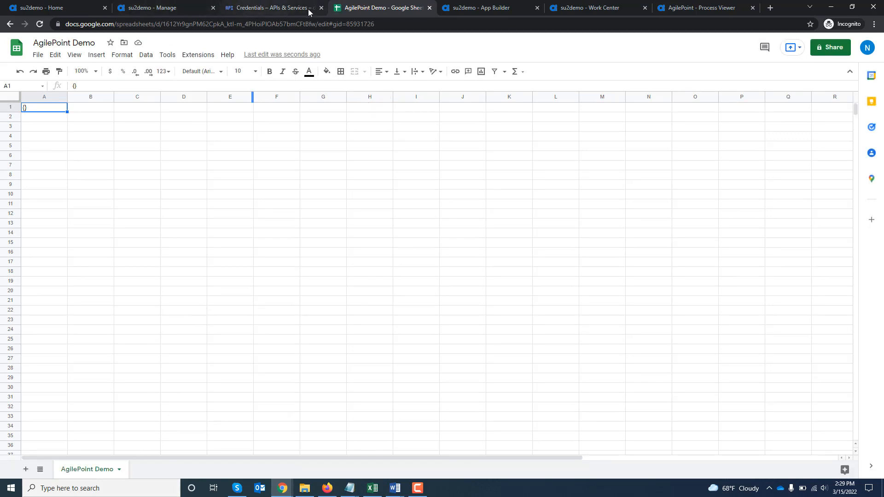
- Return to the Process Viewer, open the Add Sheet In A Spreadsheet task, and submit its form with title demo, 20 rows and 10 columns
left_click(687, 6)
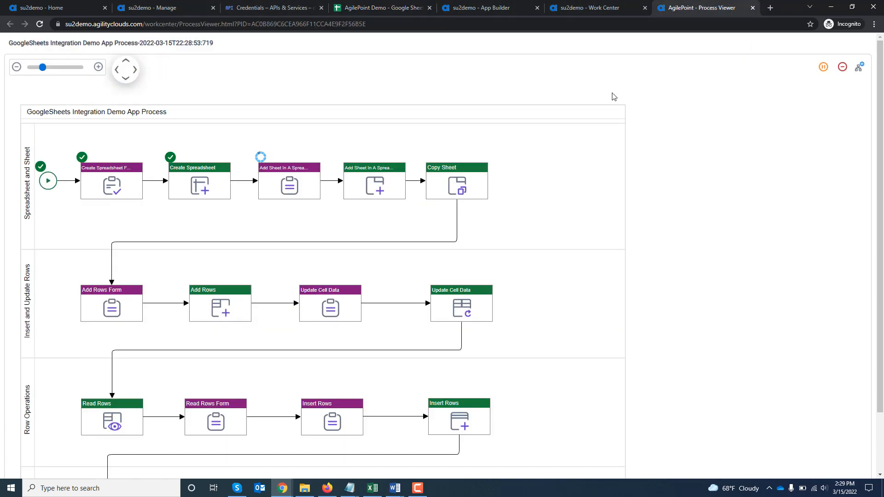
left_click(275, 192)
left_click(315, 213)
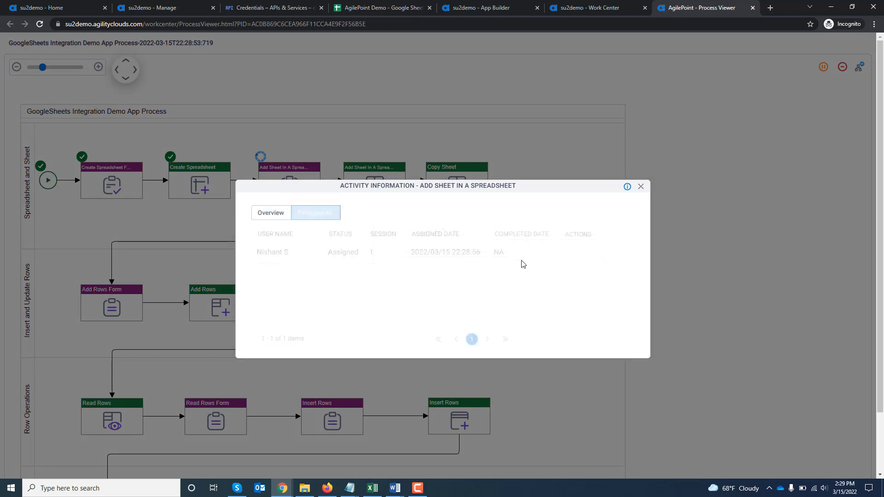
left_click(570, 253)
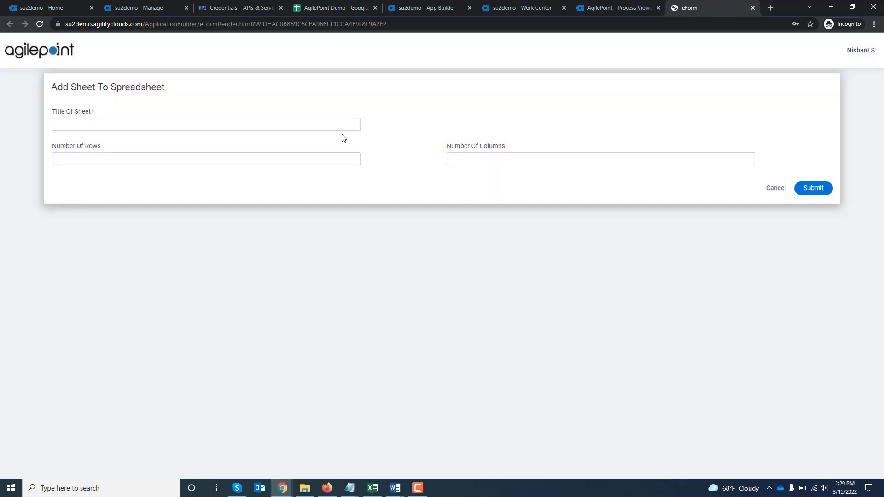
left_click(334, 125)
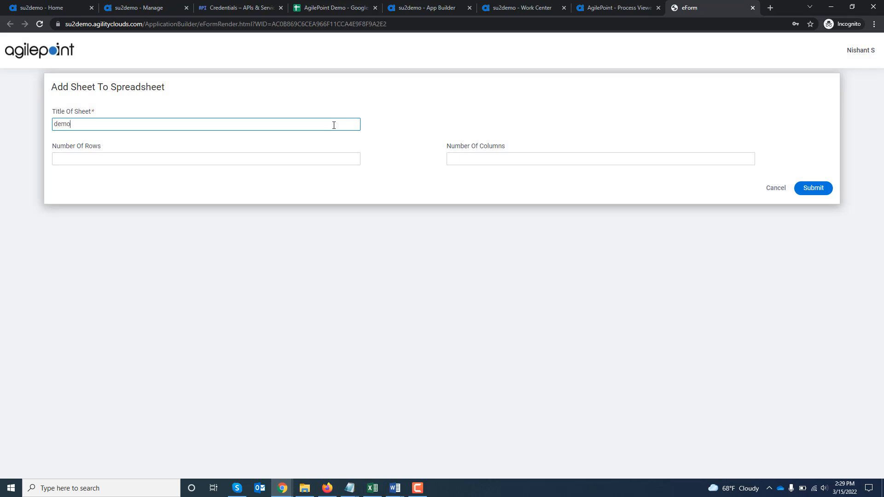
key("Tab")
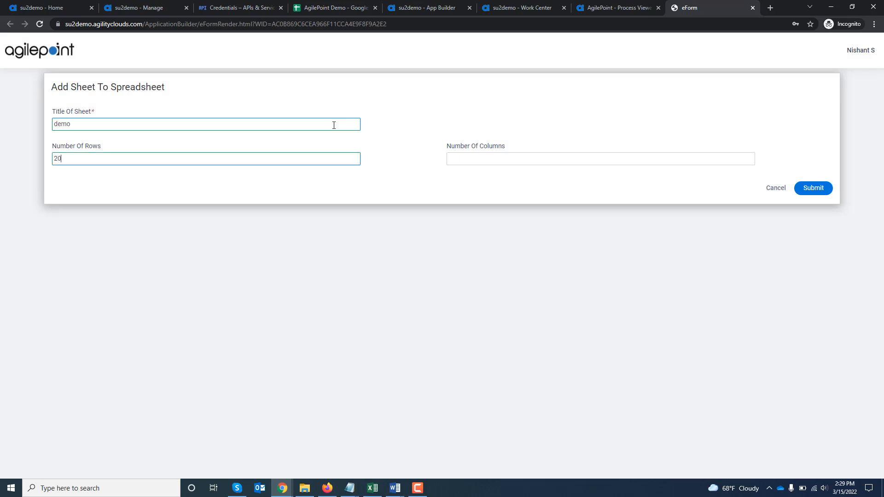
key("Tab")
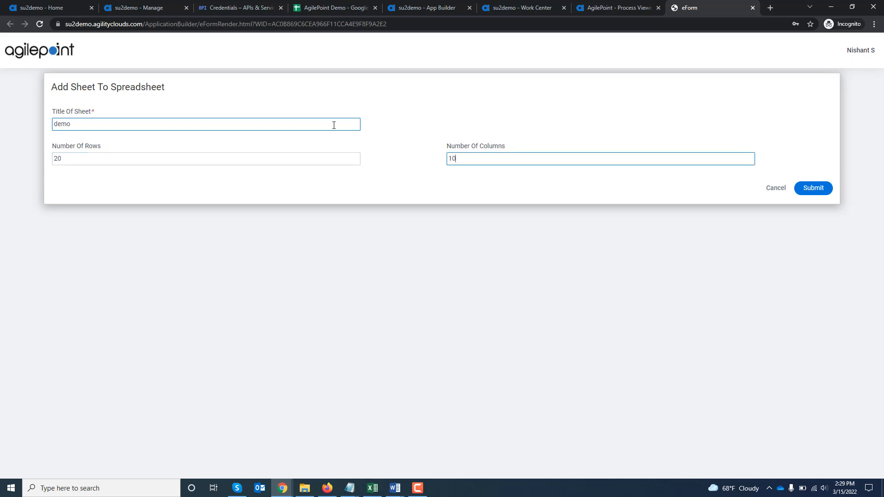
left_click(821, 190)
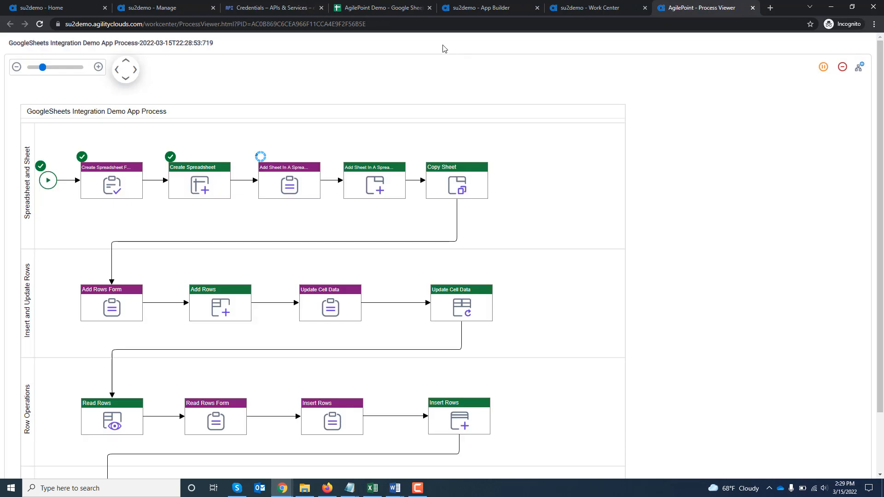
- Examine the demo and Copy of SampleDataTab sheets in the AgilePoint Demo spreadsheet, and return to the Google Sheets file list
left_click(374, 6)
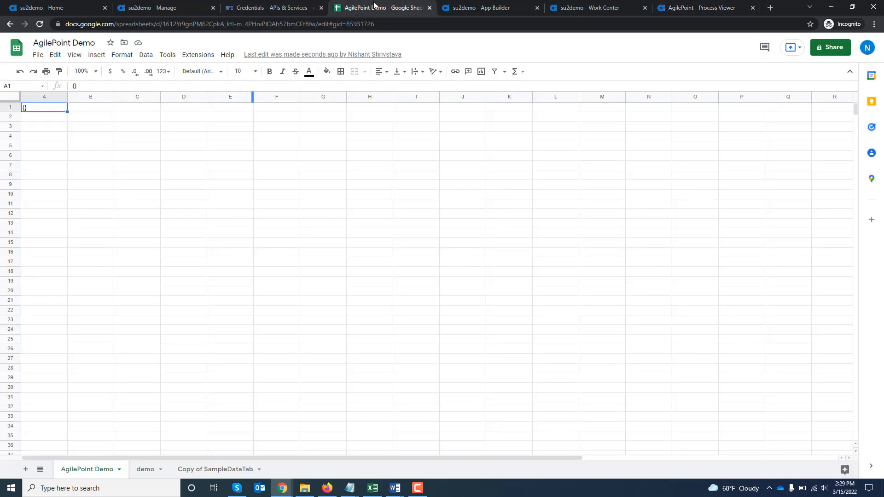
left_click(145, 472)
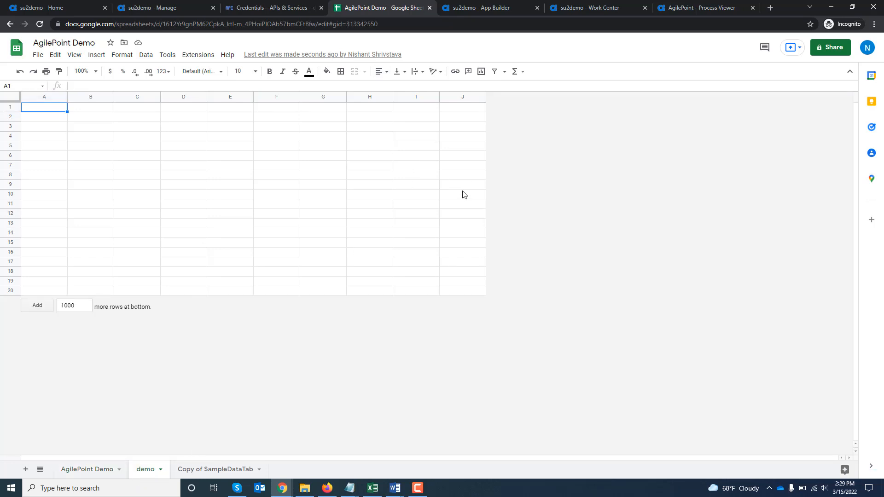
left_click(683, 10)
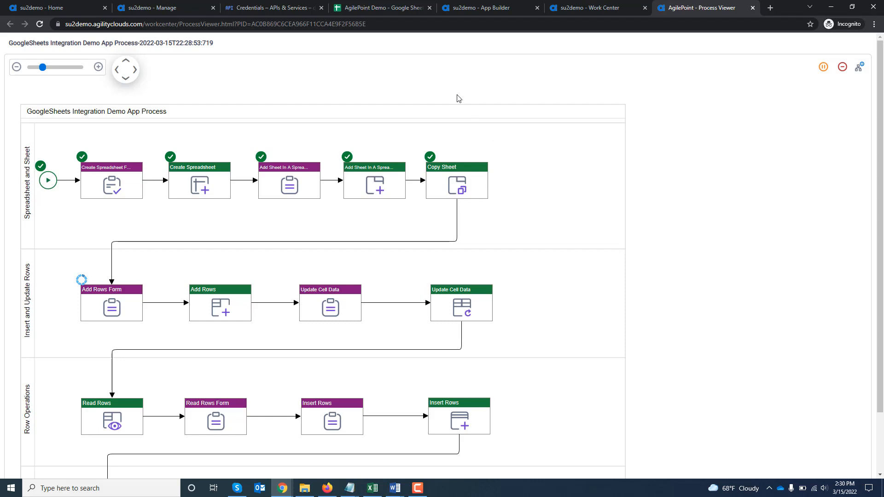
left_click(382, 8)
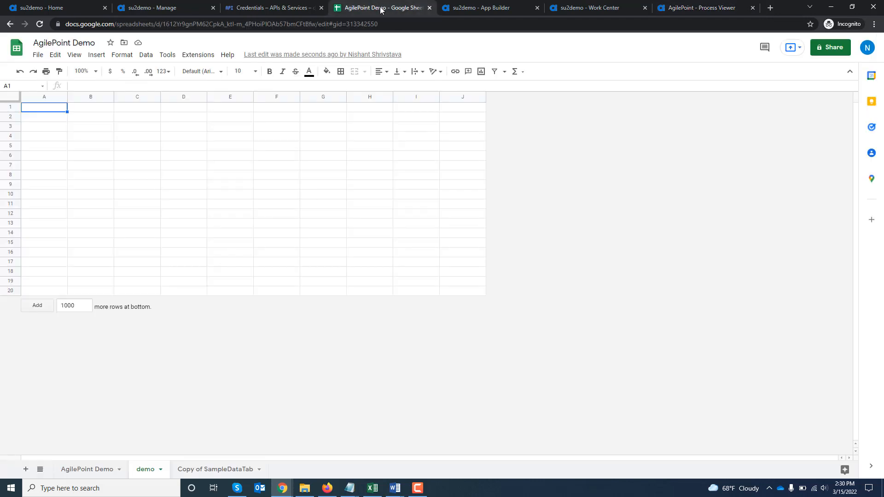
left_click(225, 470)
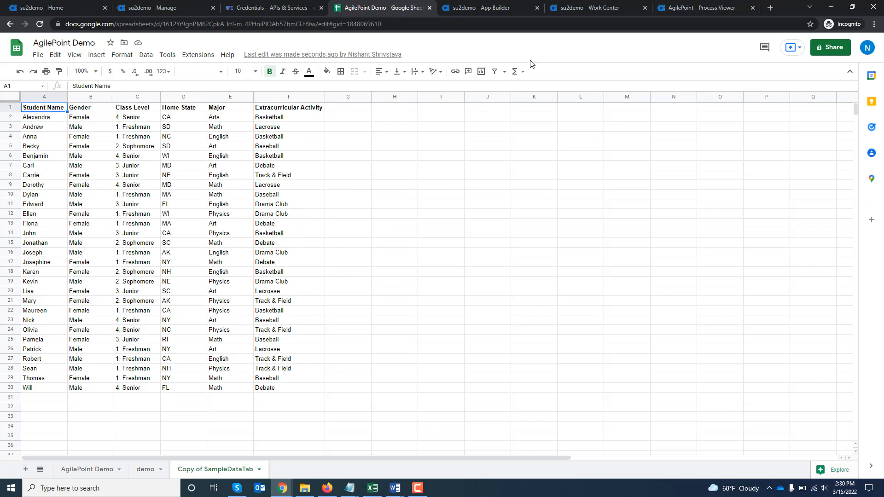
left_click(9, 24)
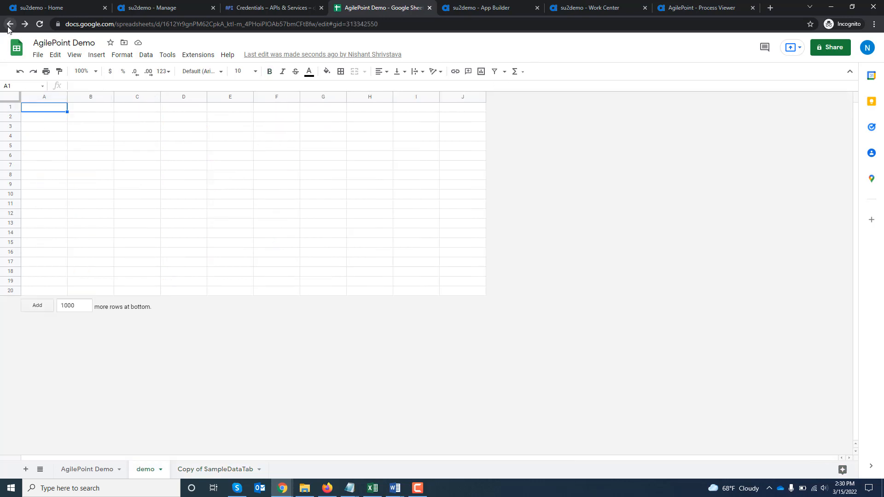
left_click(9, 26)
left_click(8, 25)
left_click(10, 24)
left_click(9, 25)
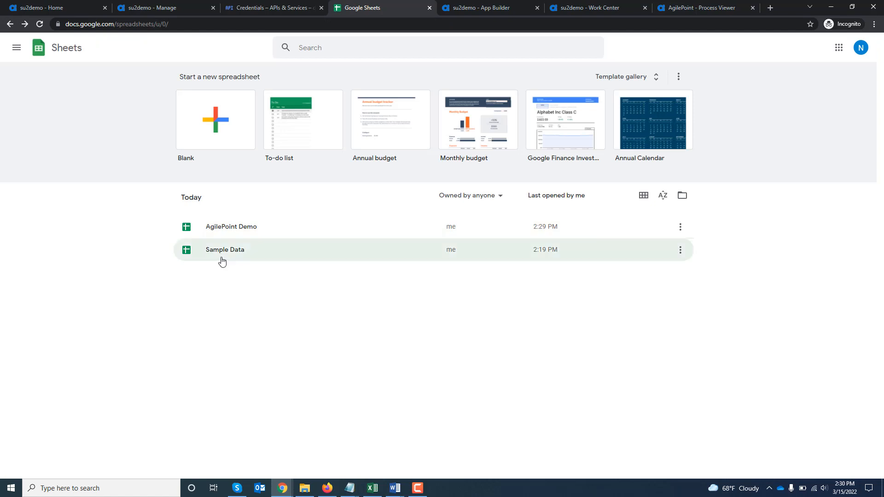
- Switch to the Process Viewer and open the assigned Add Rows Form task from the activity's participants
left_click(703, 9)
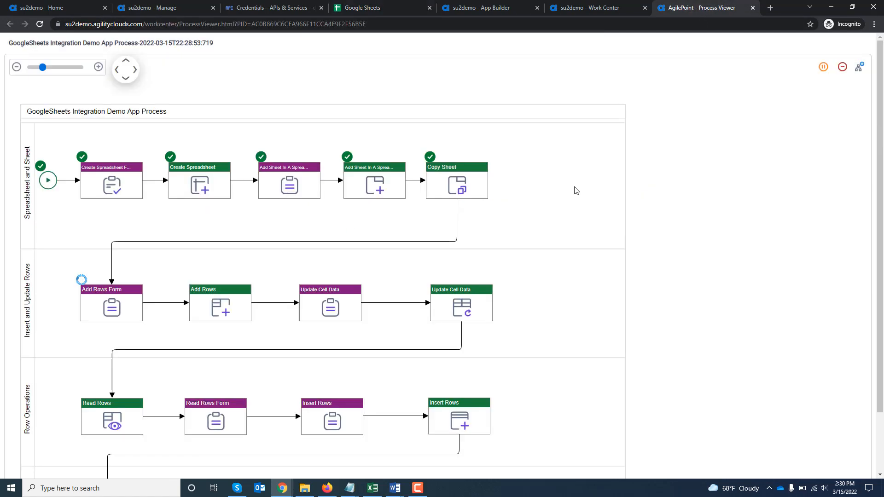
left_click(86, 309)
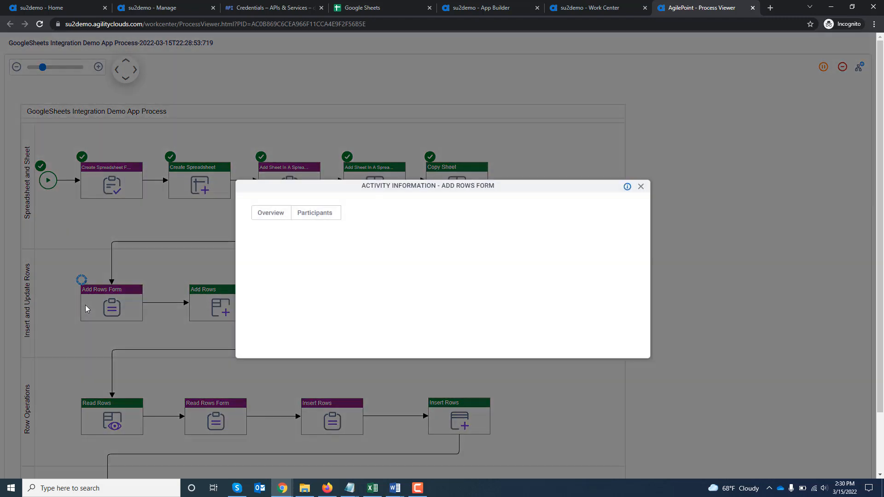
left_click(316, 213)
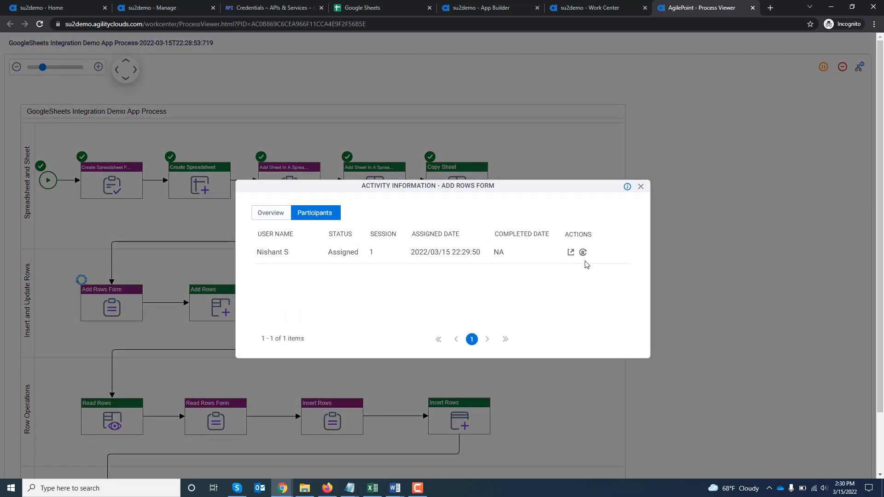
left_click(572, 254)
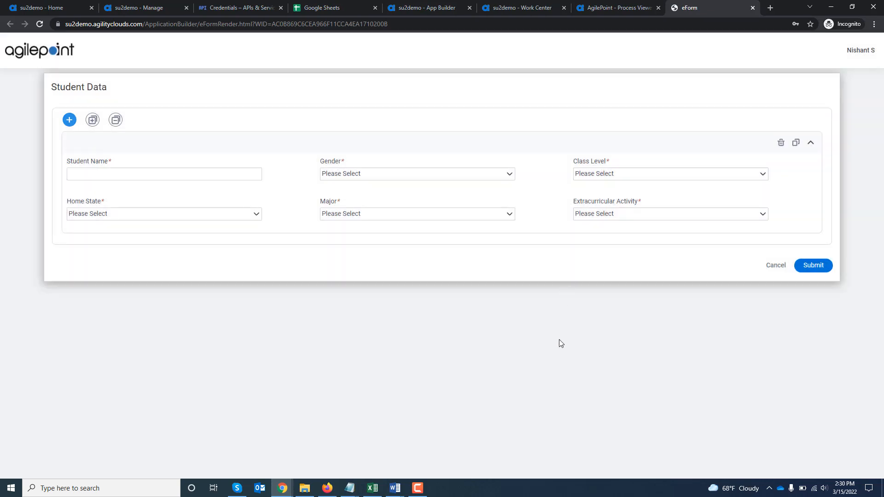
- Fill in the first student's full name, gender Male, class level 2. Sophomore, home state California, major Math and extracurricular activity Basketball
left_click(231, 175)
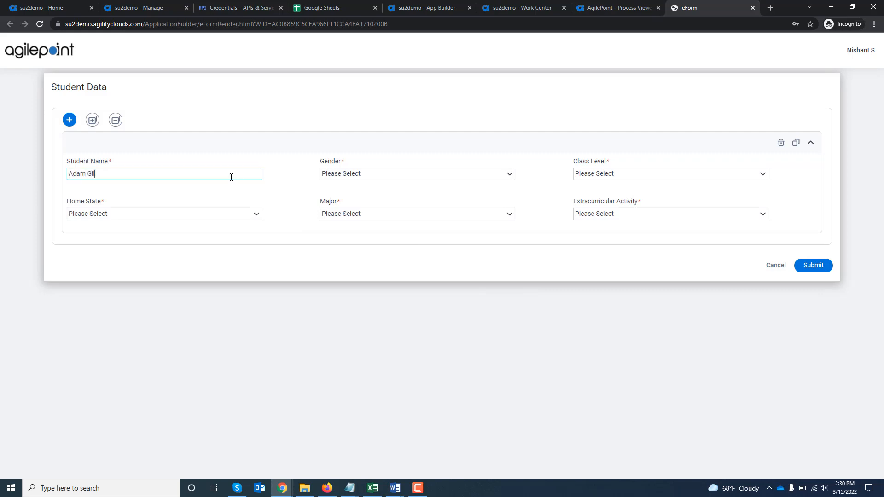
key("Tab")
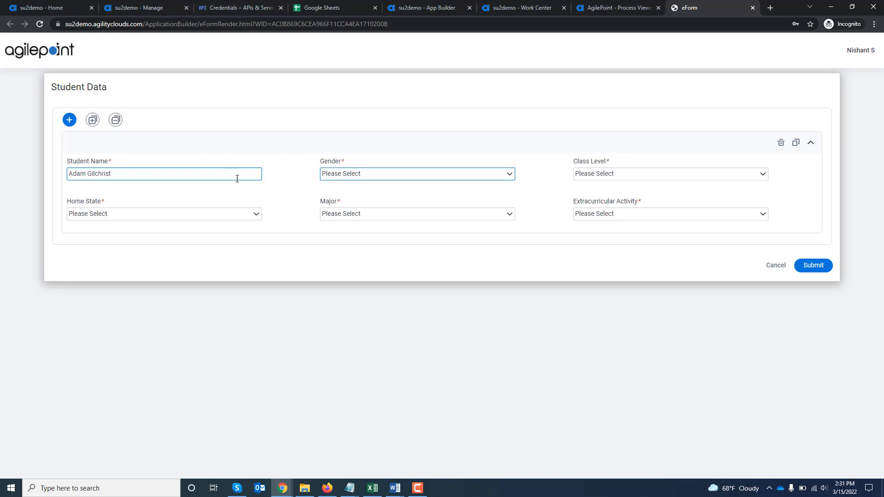
left_click(333, 178)
left_click(340, 202)
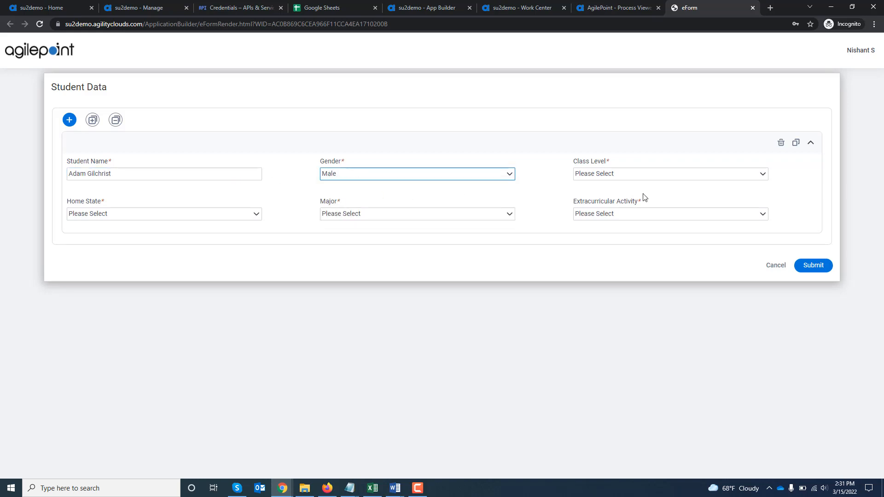
left_click(640, 179)
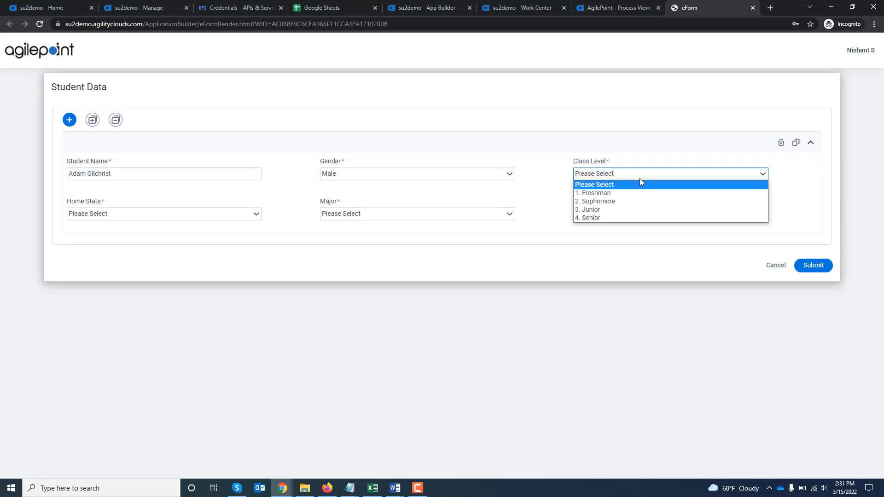
left_click(632, 201)
left_click(192, 215)
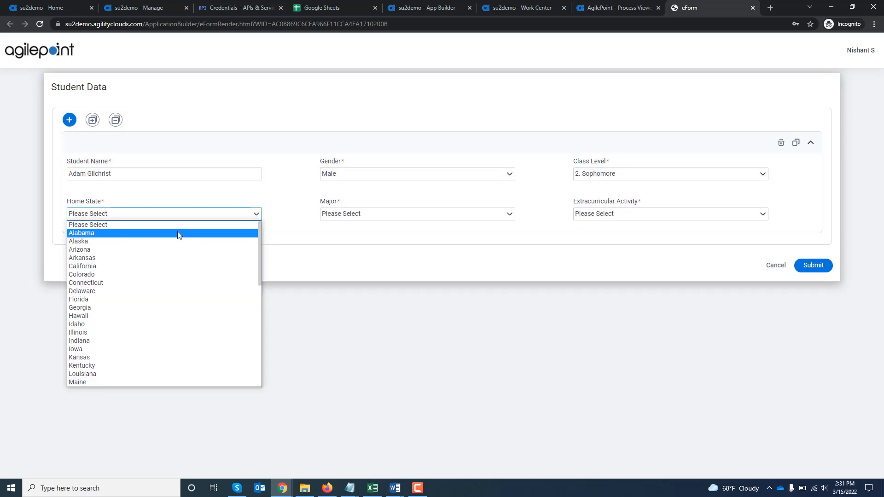
left_click(173, 265)
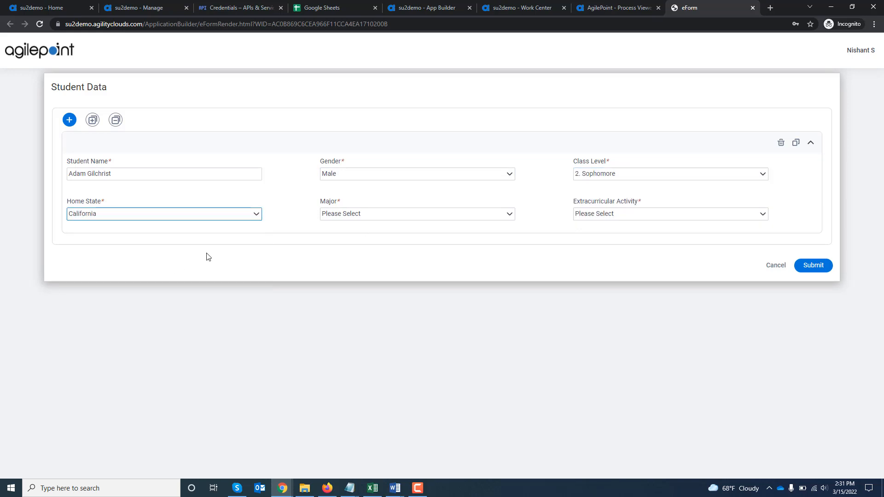
left_click(422, 215)
left_click(403, 236)
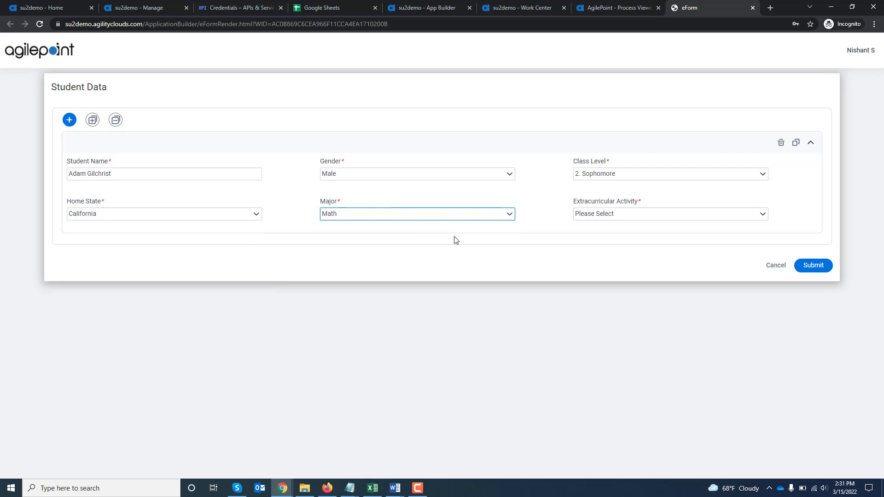
left_click(597, 216)
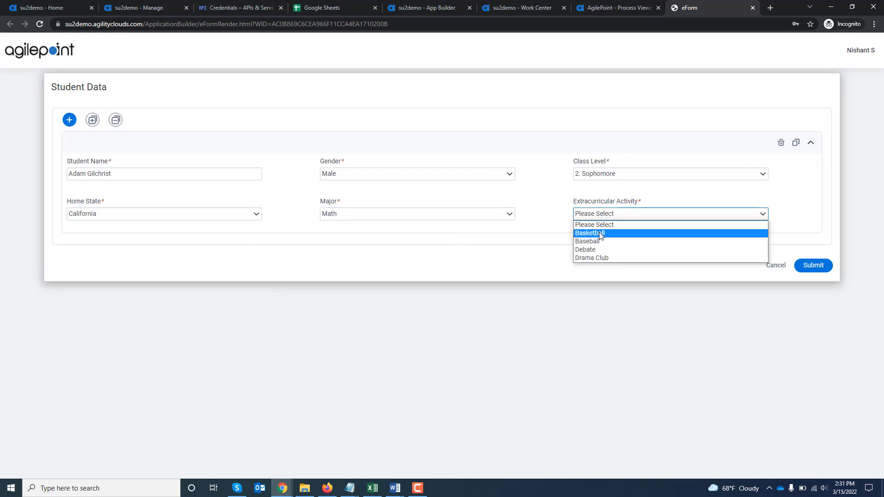
left_click(600, 233)
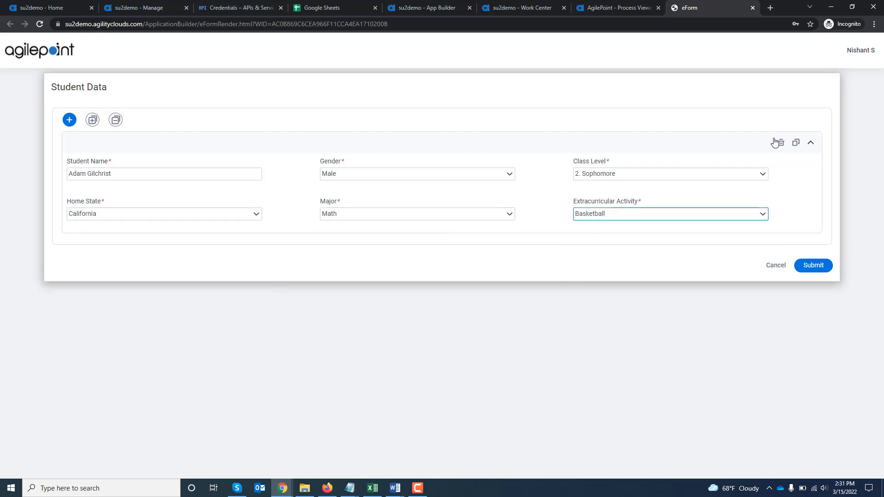
- Duplicate the first student's entry, enter the second student's full name in the copy, and set gender to Female
left_click(796, 142)
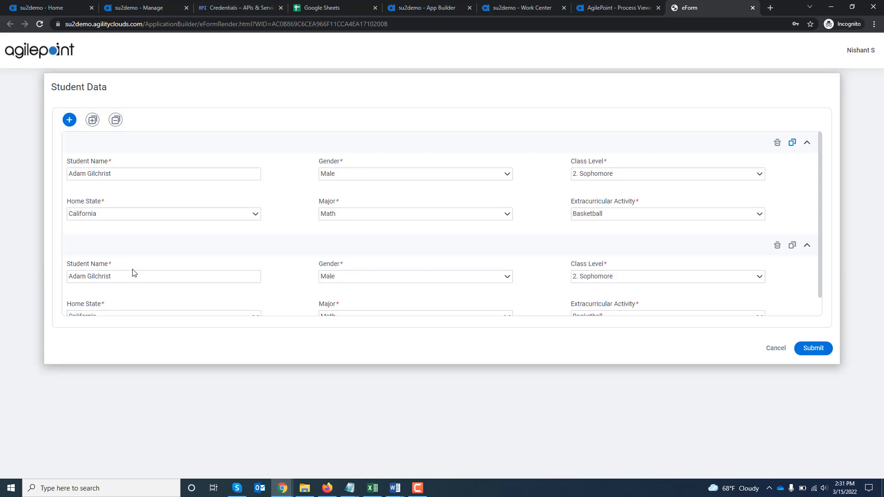
left_click_drag(133, 275, 0, 276)
type("Elysse perry")
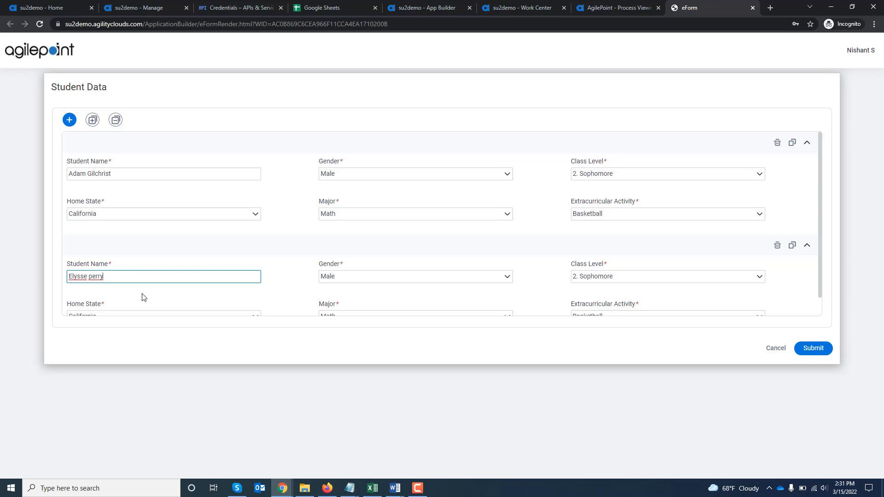
key("BackSpace")
left_click(329, 277)
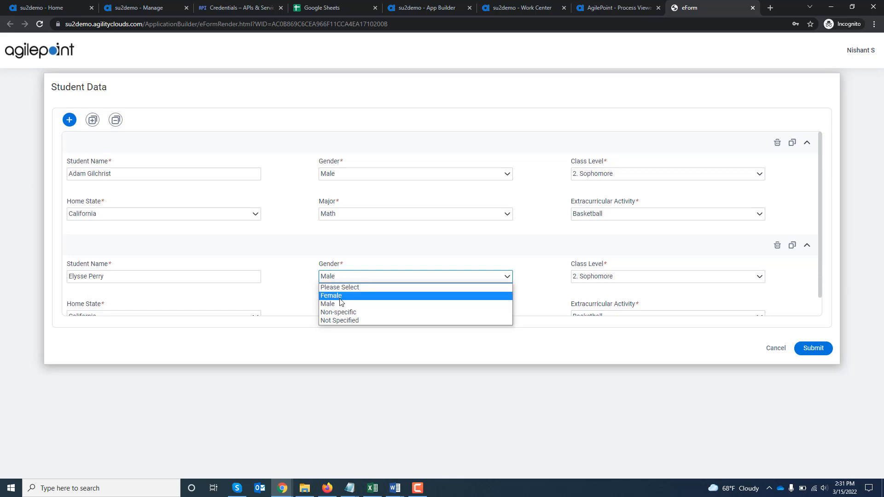
left_click(341, 293)
scroll(626, 252, "down", 1)
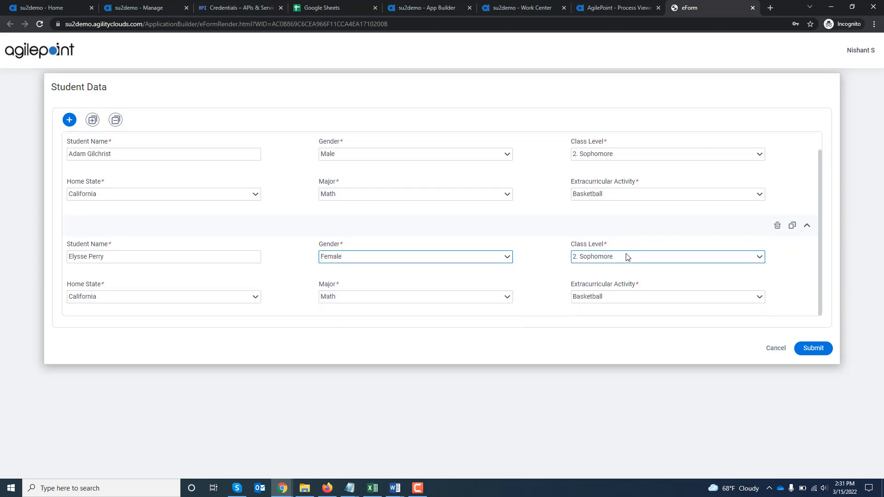
- Set the second student's class level to 1. Freshman, major to English and extracurricular activity to Baseball
left_click(627, 257)
left_click(618, 276)
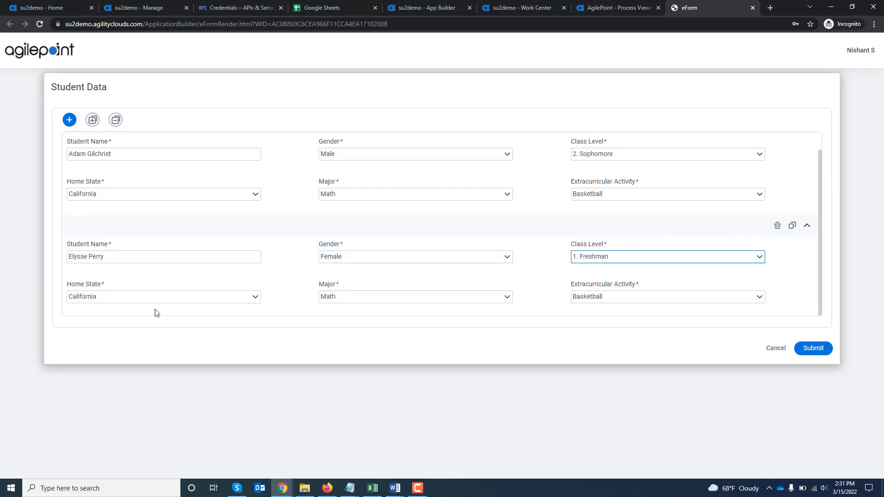
left_click(365, 304)
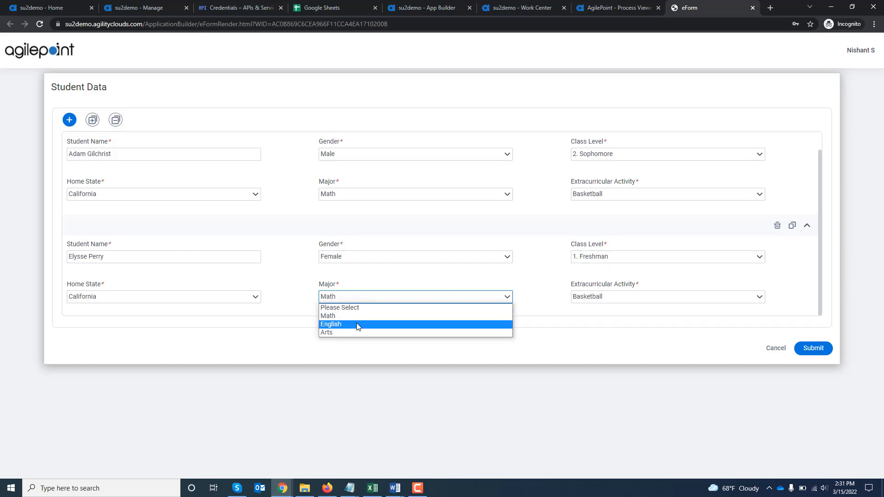
left_click(357, 326)
left_click(621, 300)
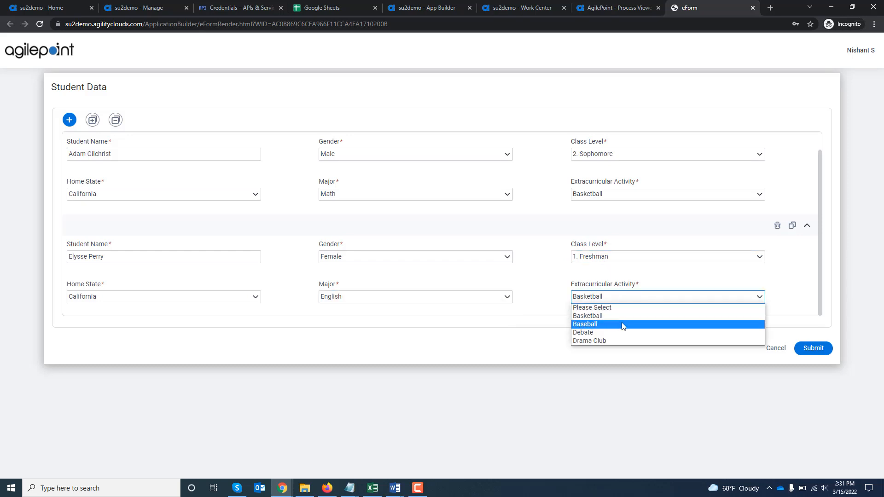
left_click(622, 326)
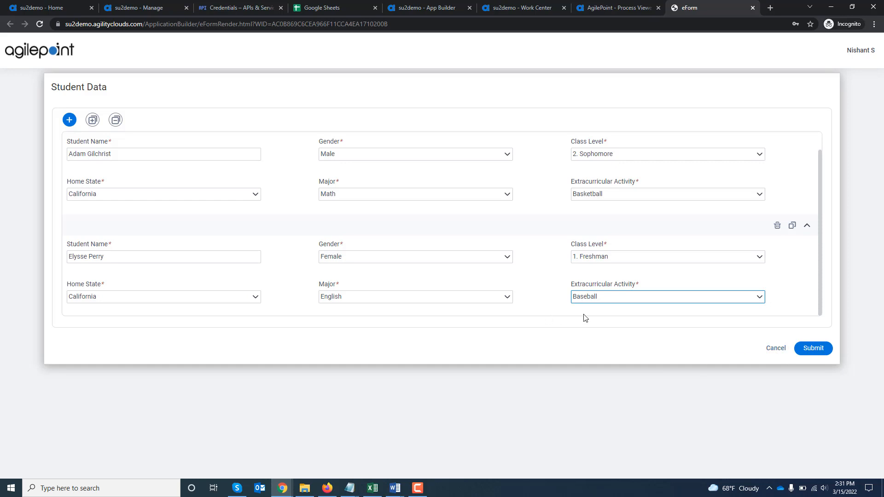
- Open the Sample Data spreadsheet in Google Sheets to view its existing rows, and return to the Student Data form and submit it
left_click(307, 6)
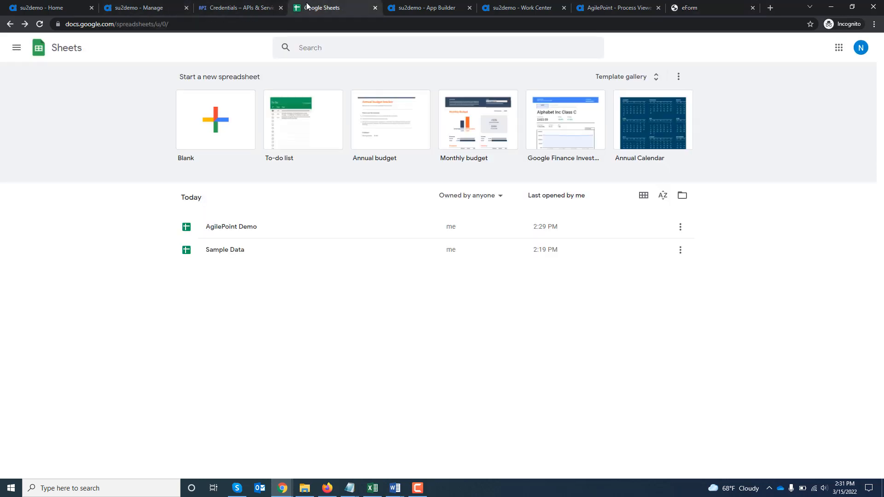
left_click(230, 256)
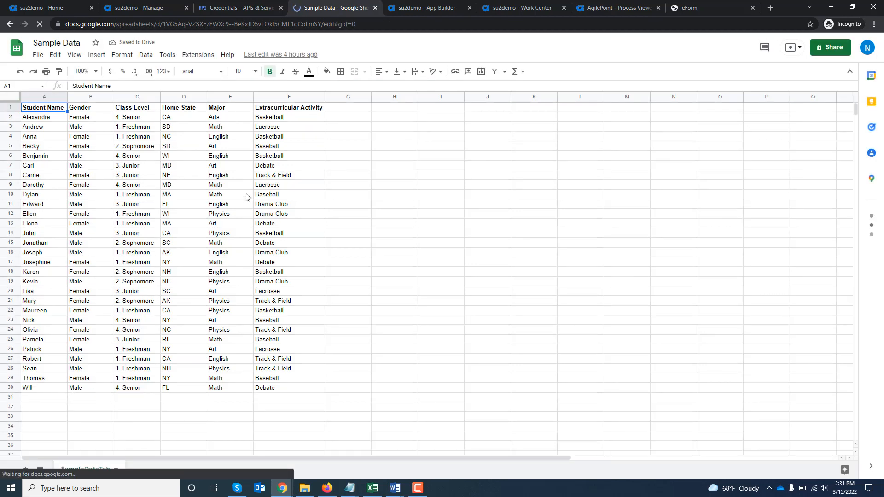
left_click(687, 7)
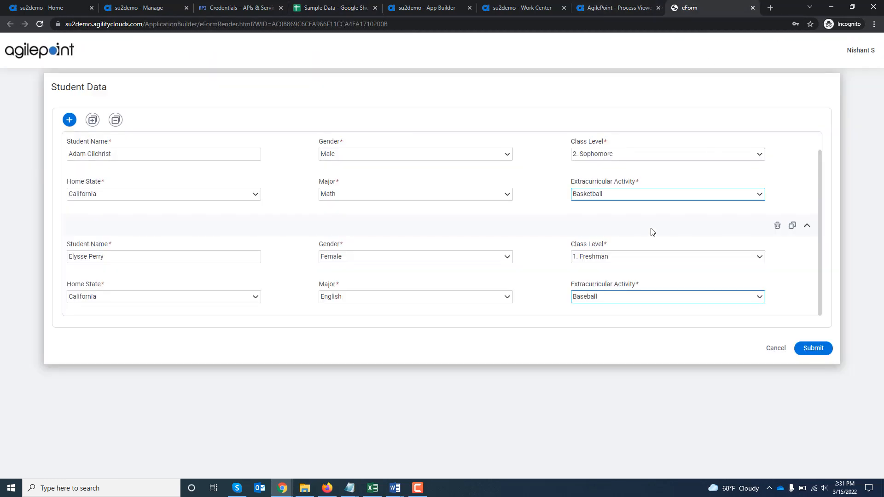
left_click(820, 352)
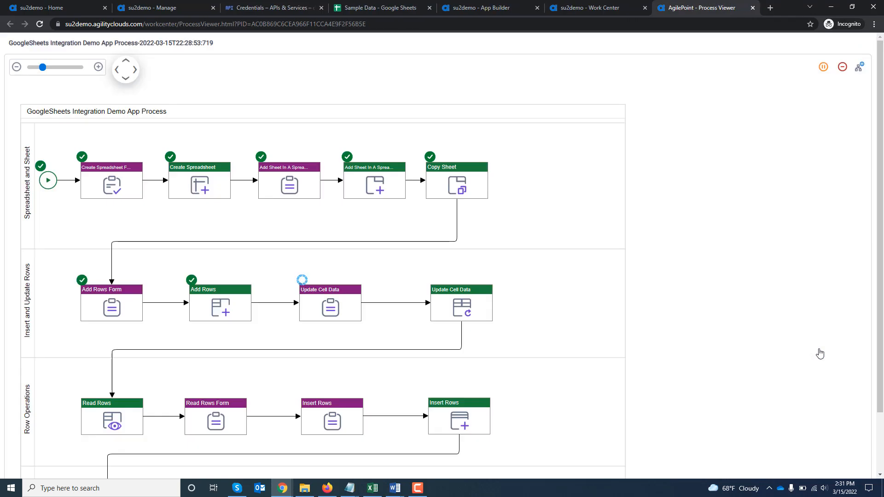
- Check the end of the Sample Data sheet for the added students, and open the assigned Update Cell Data task from the Process Viewer
left_click(385, 8)
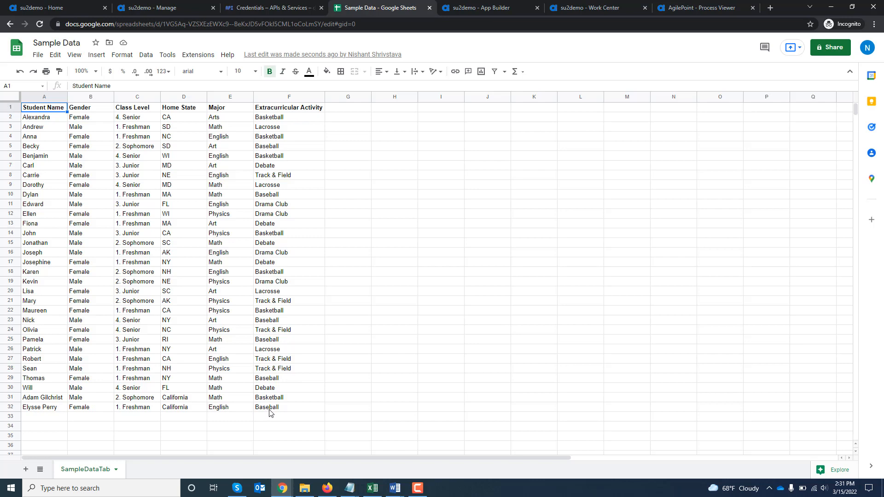
left_click(693, 9)
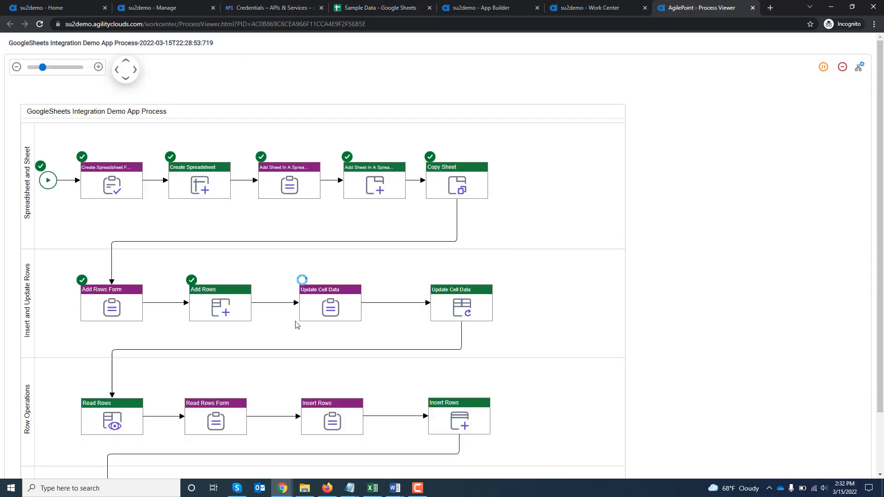
left_click(321, 311)
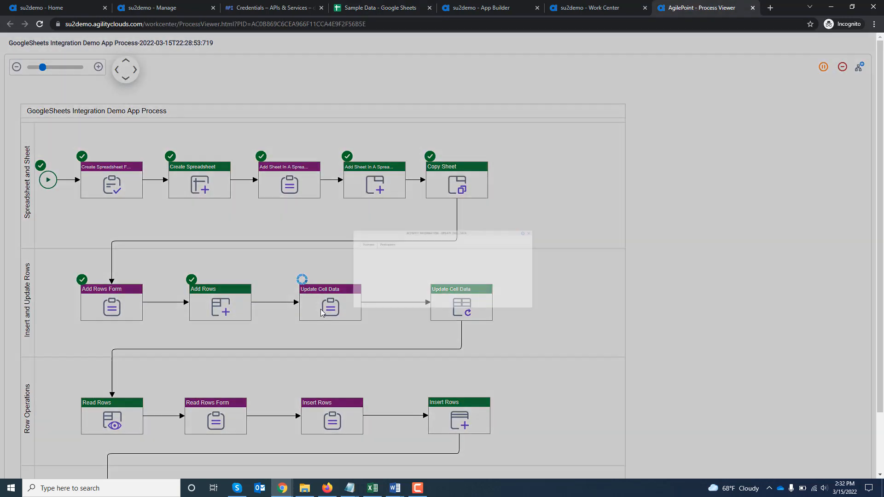
left_click(323, 214)
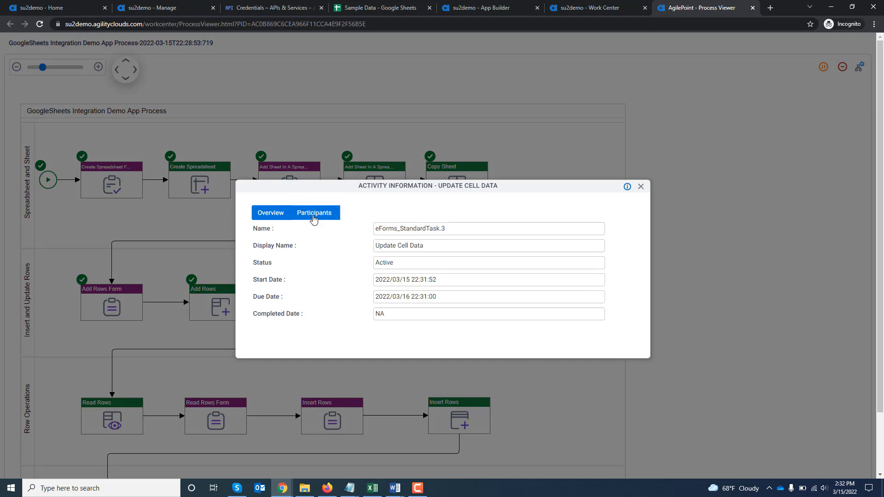
left_click(571, 254)
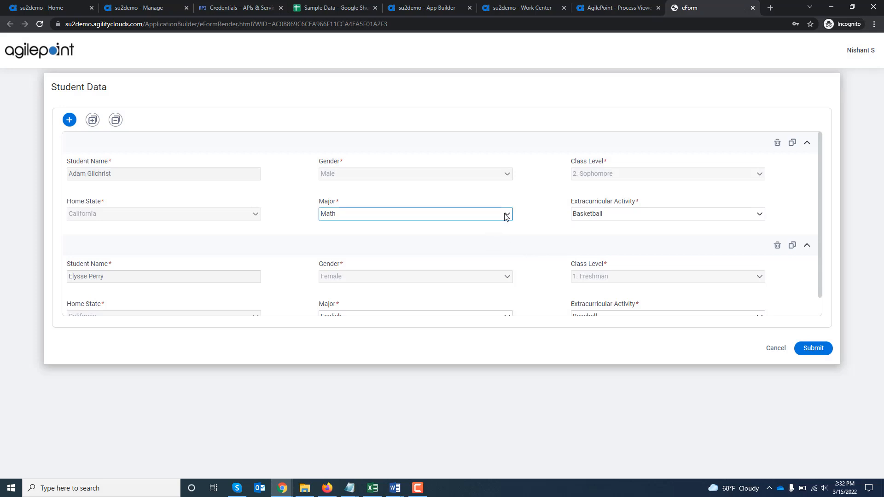
- Change the first student's major to Arts and extracurricular activity to Drama Club
left_click(507, 215)
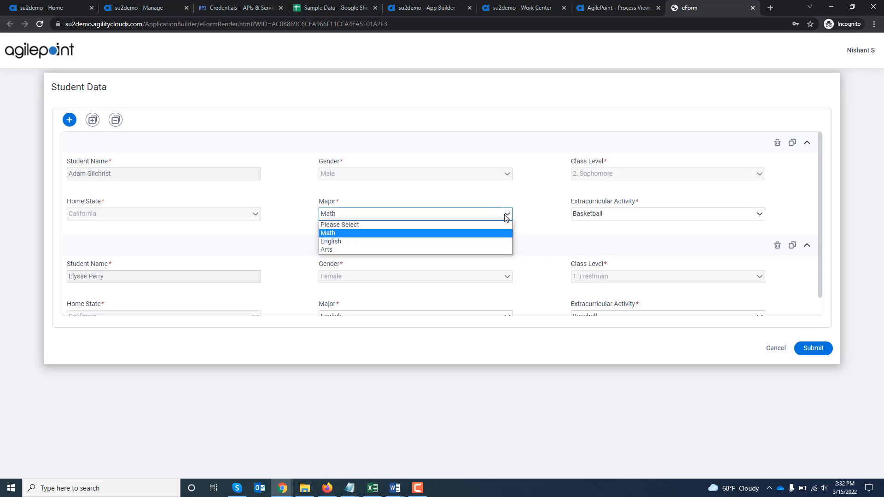
left_click(485, 249)
left_click(625, 213)
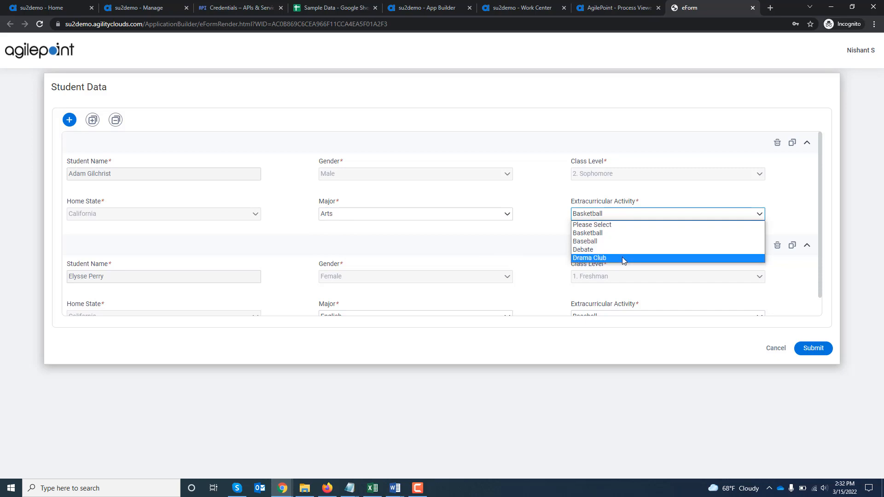
left_click(623, 258)
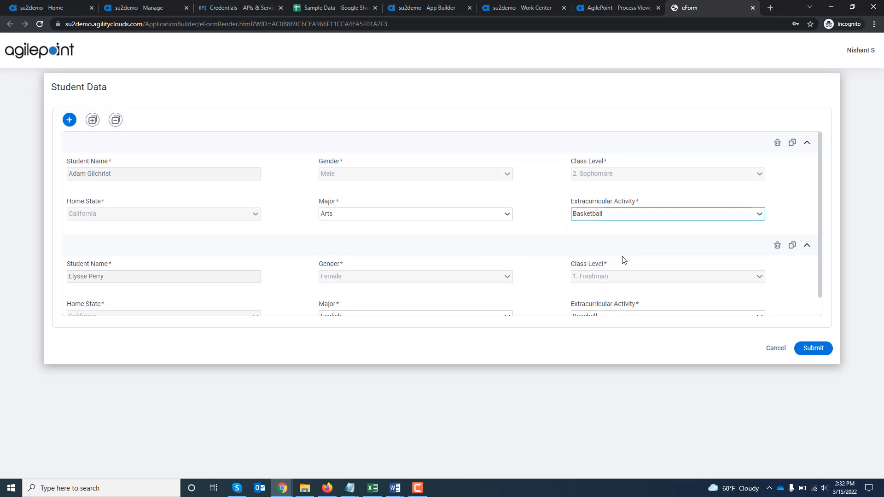
- Change the second student's major to Math and extracurricular activity to Debate, and submit the Update Cell Data form
scroll(451, 294, "down", 1)
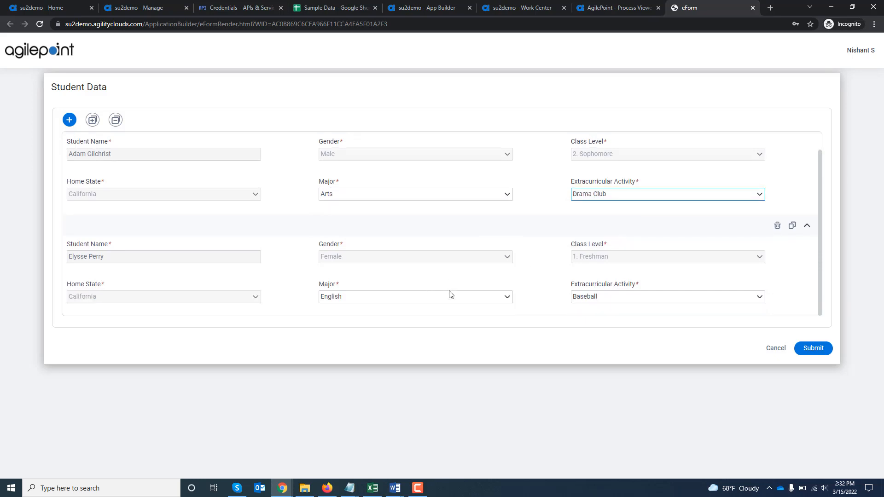
left_click(443, 297)
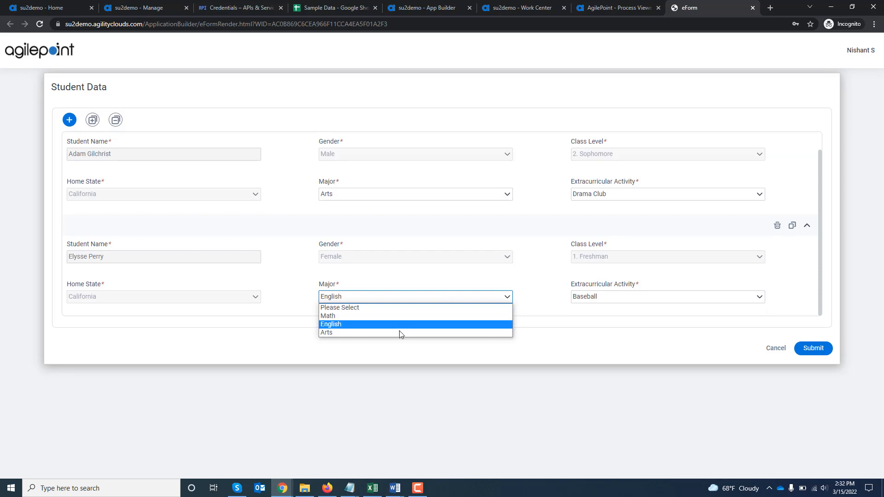
left_click(394, 317)
left_click(613, 295)
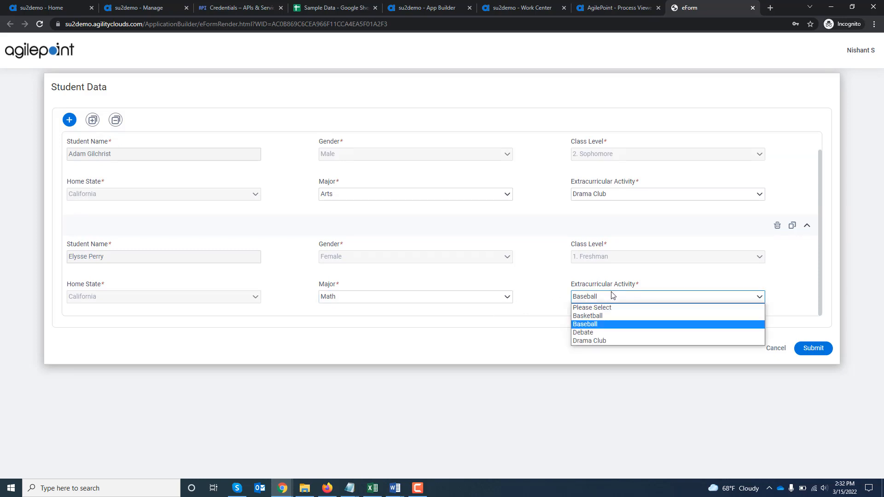
left_click(610, 332)
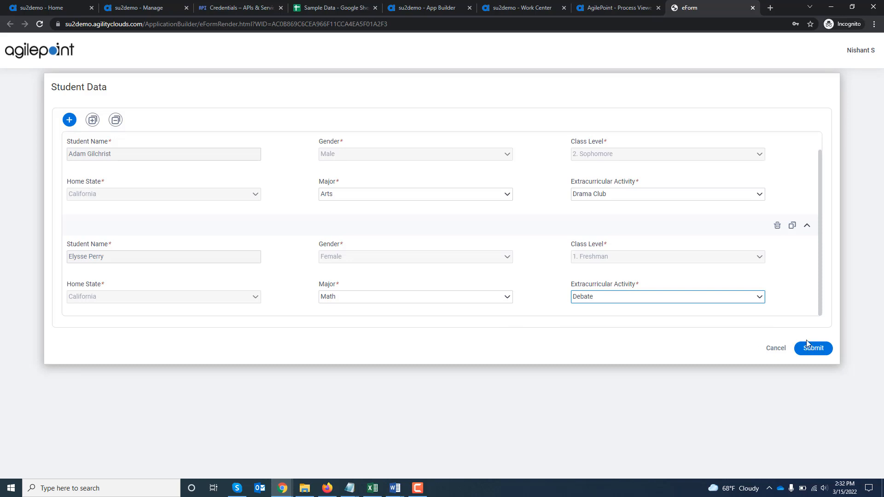
left_click(819, 351)
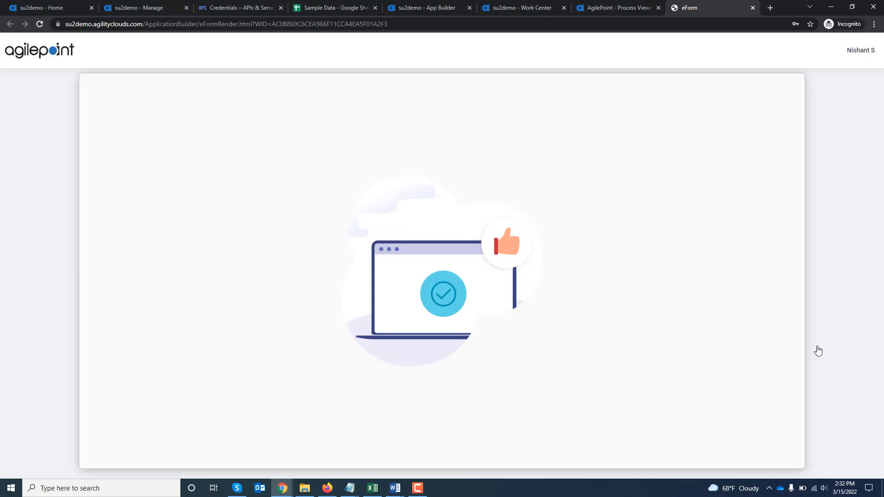
key("ctrl+w")
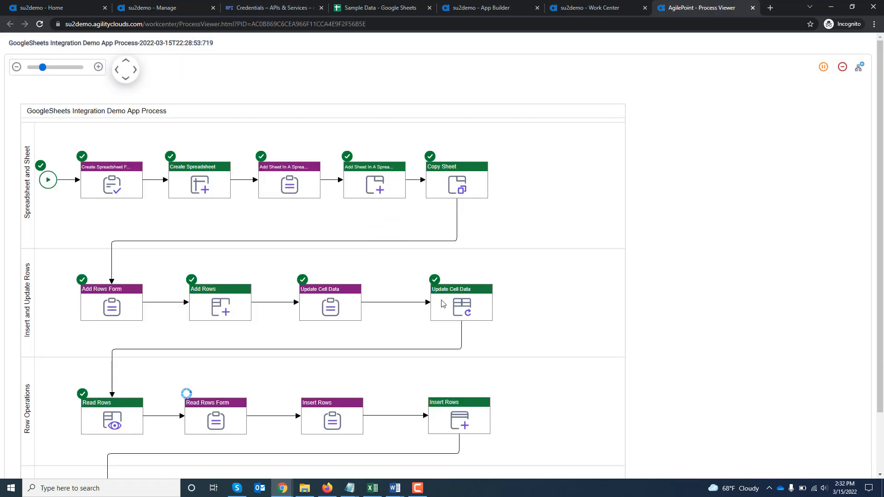
- Check the two students' updated cells in the Sample Data sheet, and open the assigned Read Rows Form task from the Process Viewer
left_click(363, 8)
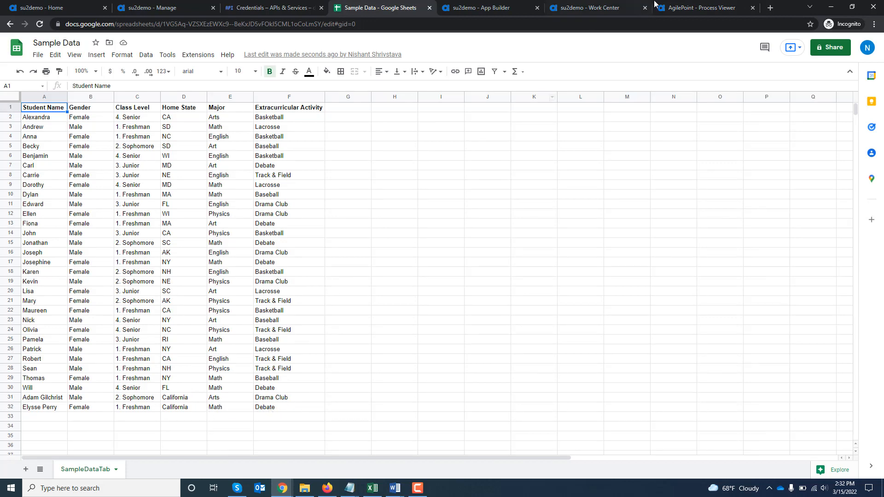
left_click(684, 9)
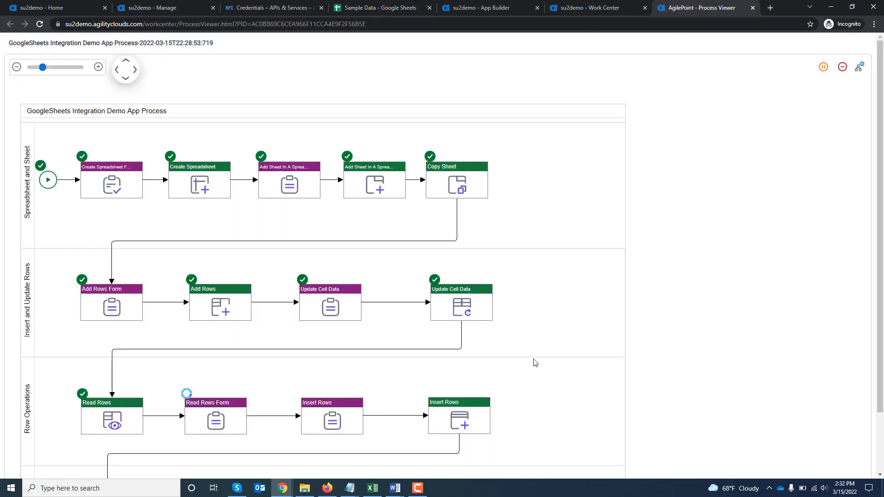
left_click_drag(535, 363, 570, 189)
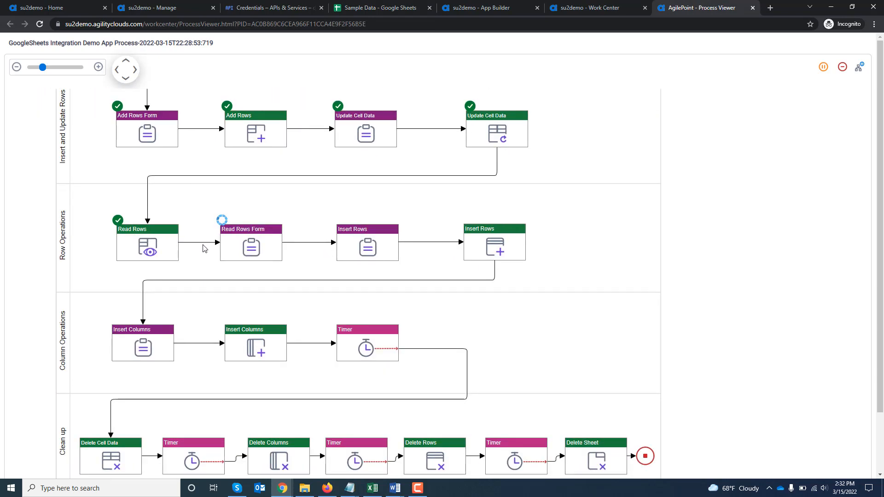
left_click(247, 245)
left_click(315, 214)
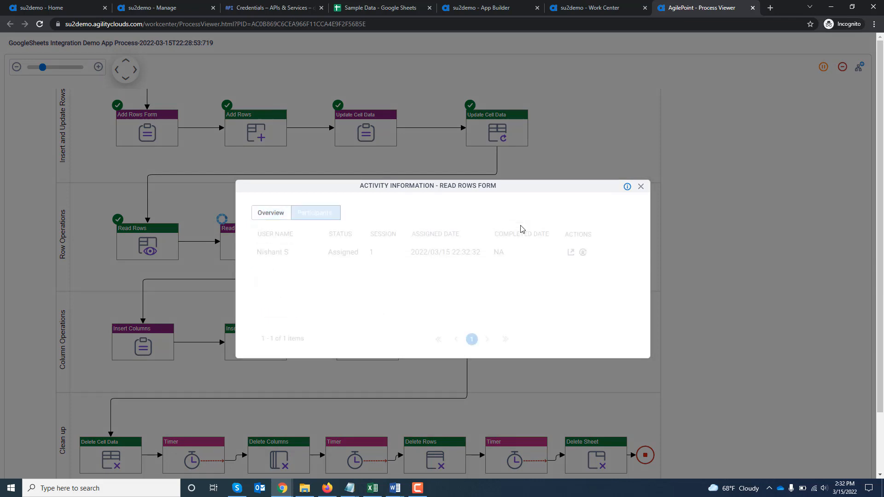
left_click(571, 254)
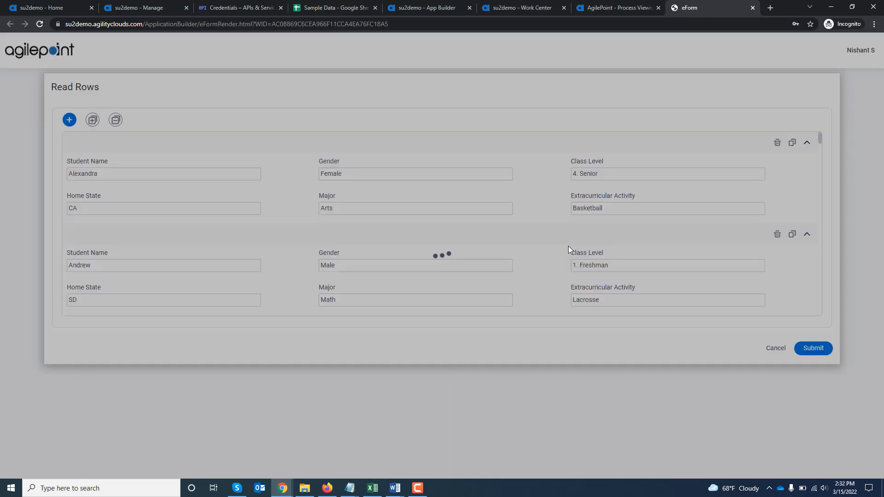
- Review the student records in the Read Rows form through to the last entry and submit the form
scroll(569, 250, "down", 8)
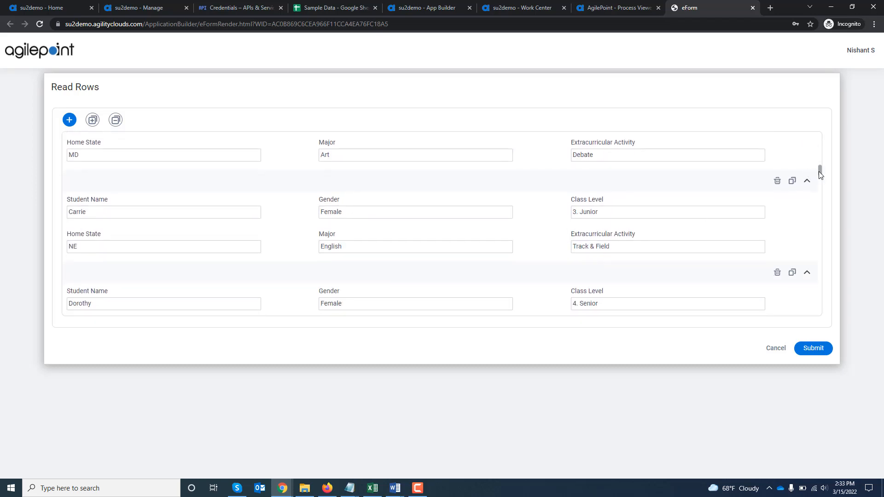
left_click_drag(819, 171, 821, 324)
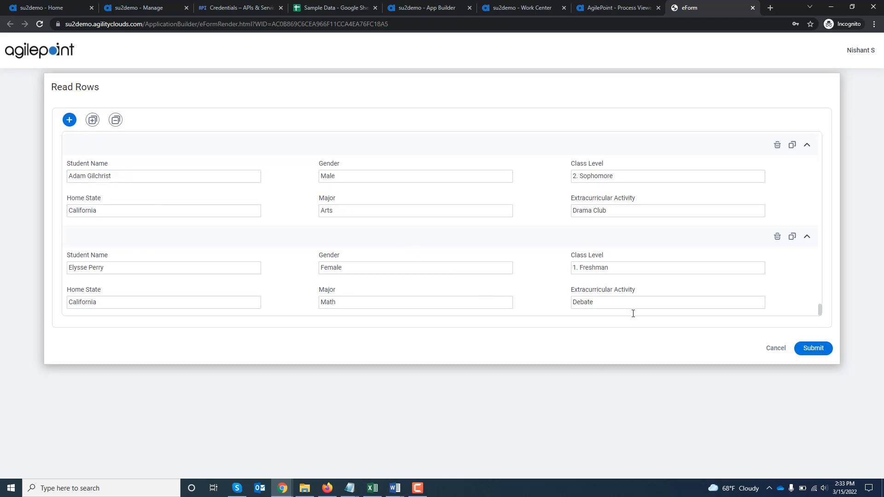
left_click(814, 349)
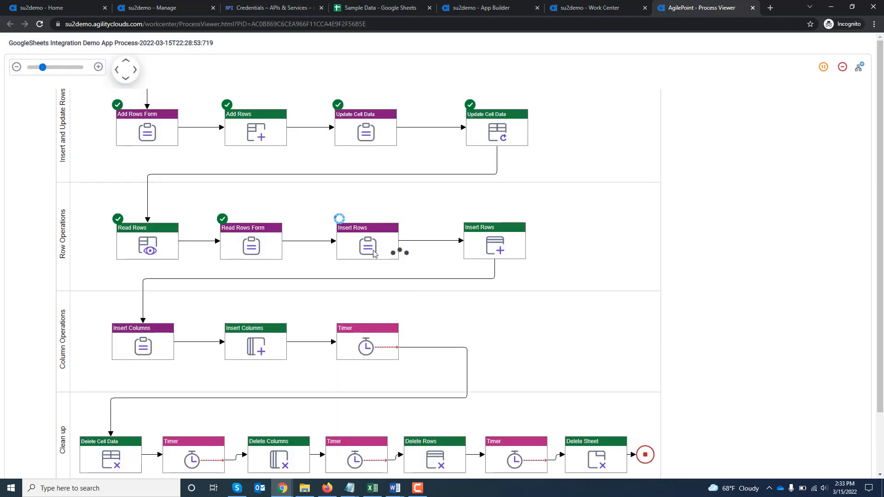
- Submit the assigned Insert Rows task with Row Start At 20 and Row End At 21, and check the inserted row in the Sample Data sheet
left_click(373, 254)
left_click(332, 216)
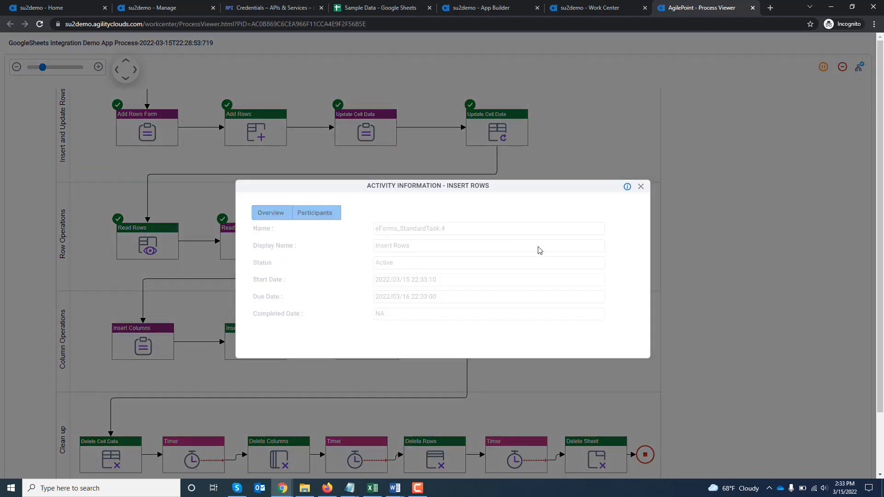
left_click(571, 254)
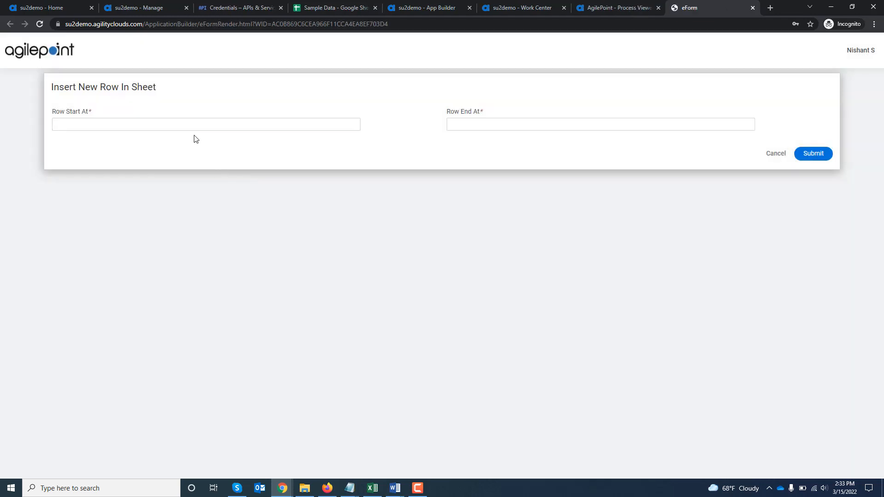
left_click(193, 125)
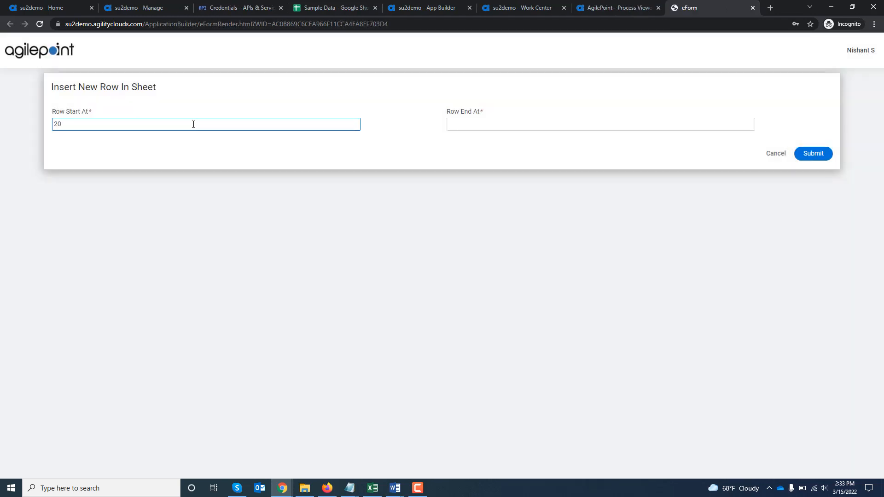
key("Tab")
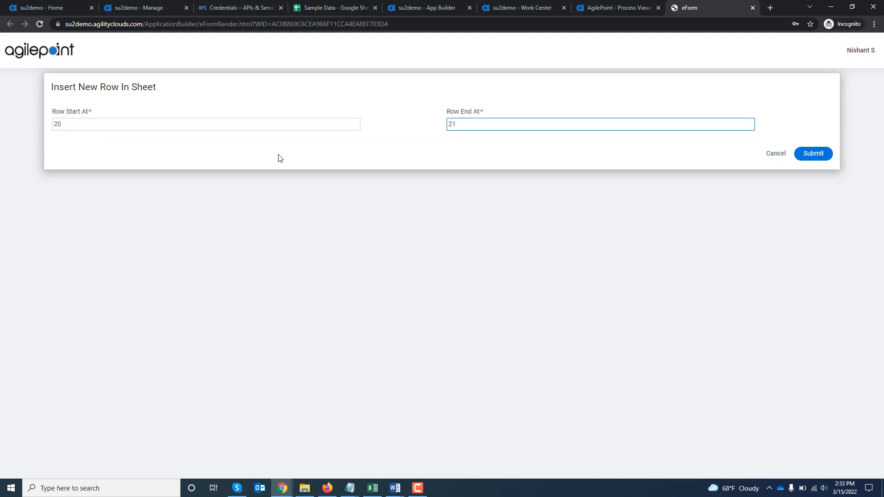
left_click(809, 156)
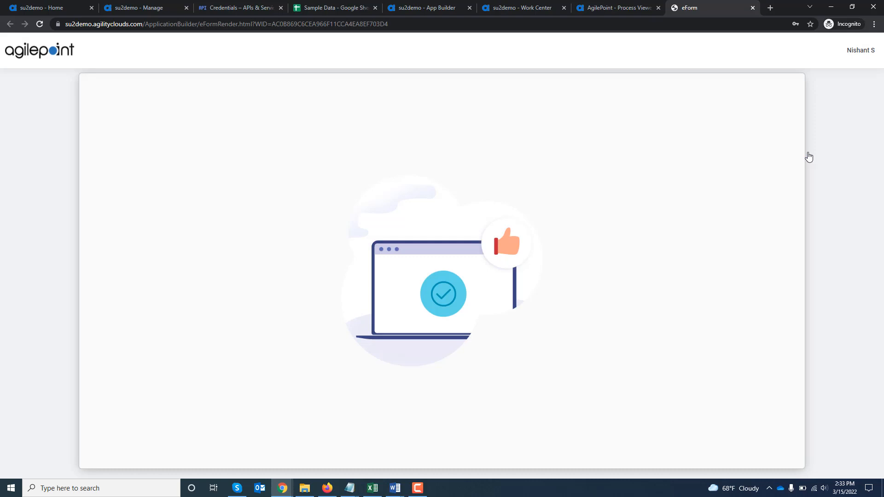
left_click(360, 11)
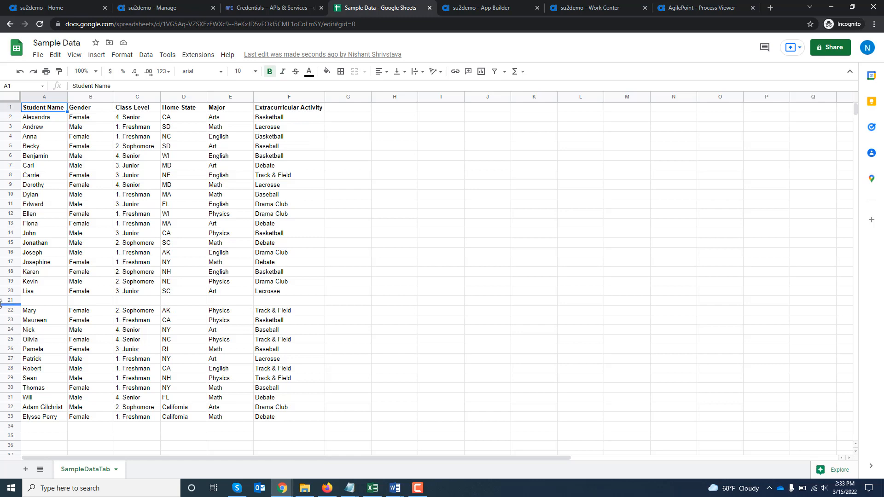
- Submit the assigned Insert Columns task from the Process Viewer with column letters E to F, and check the inserted column in the Sample Data sheet
left_click(711, 10)
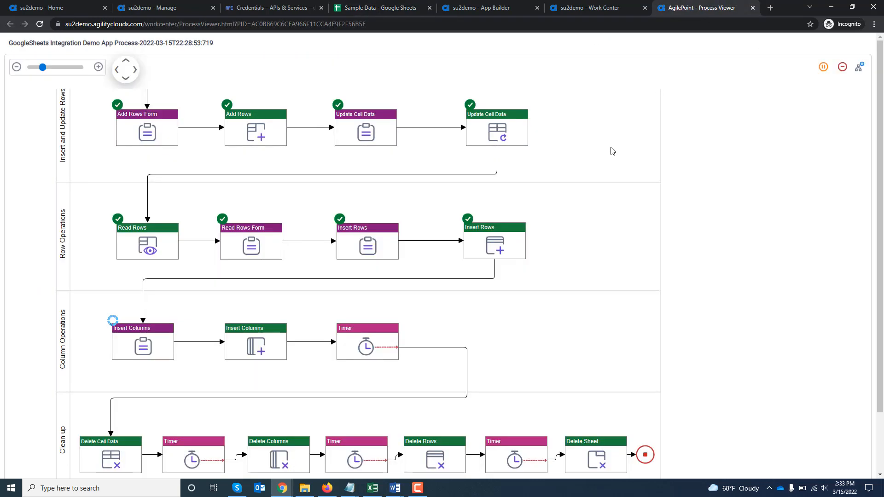
left_click(129, 346)
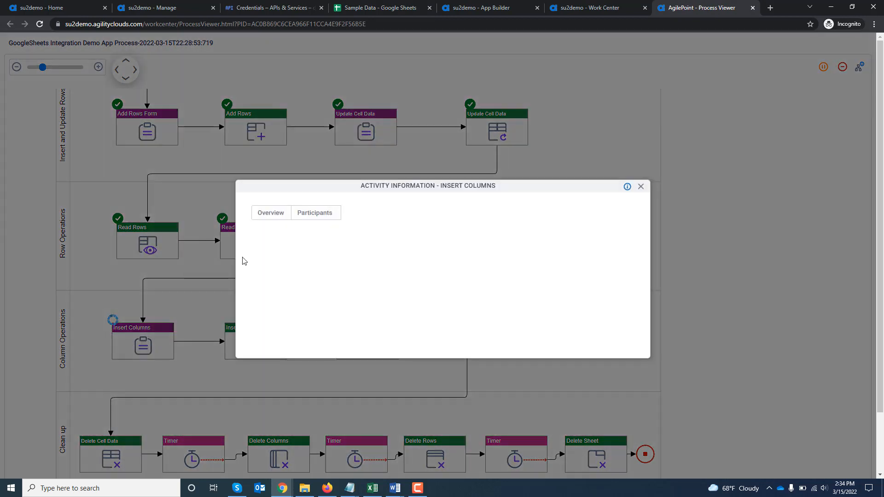
left_click(308, 223)
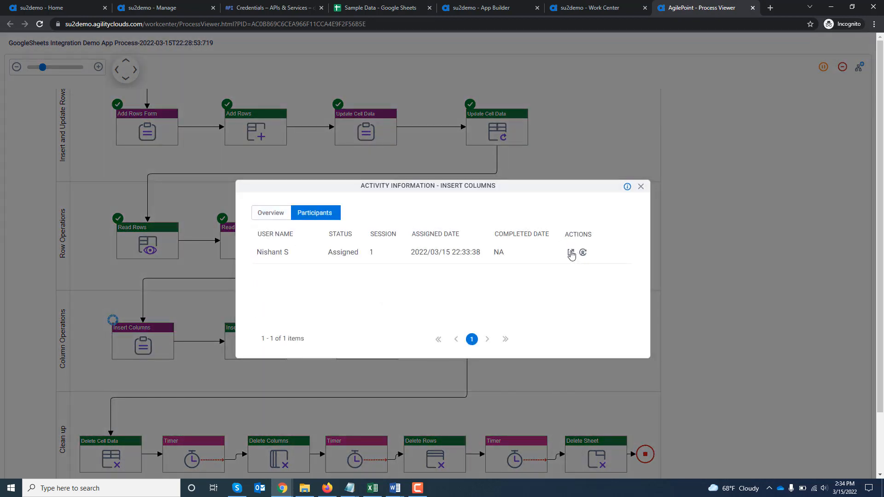
left_click(573, 252)
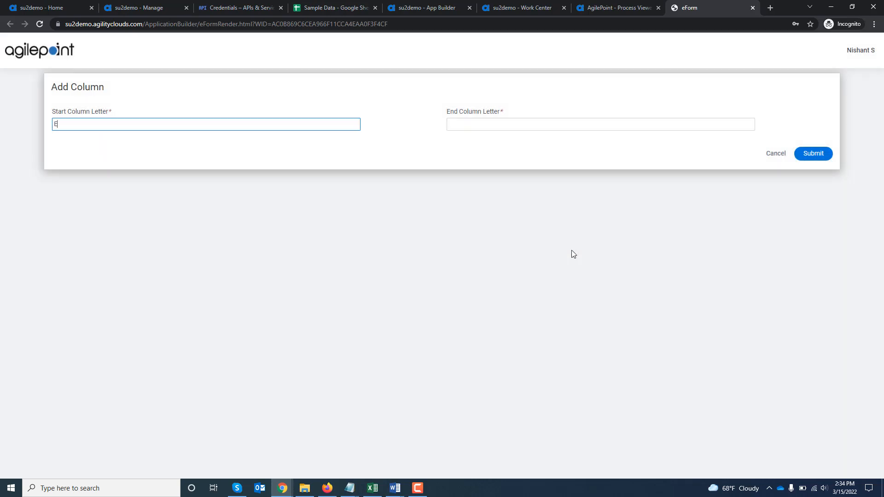
key("Tab")
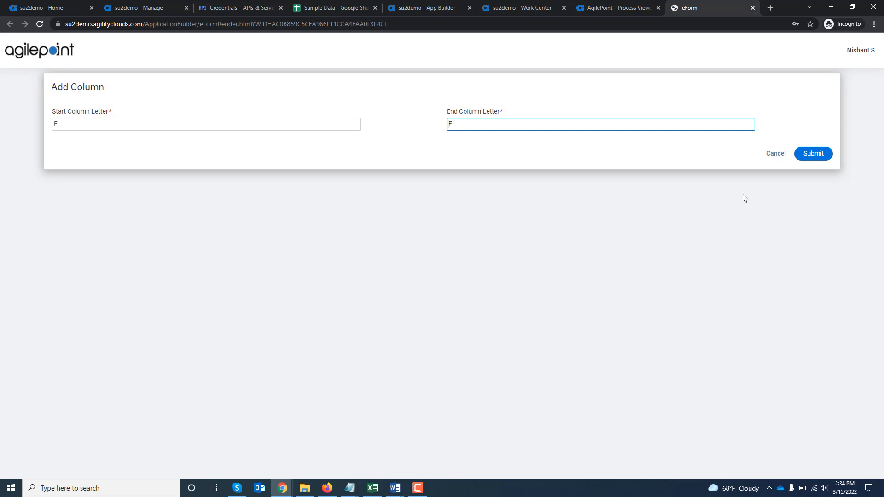
left_click(815, 156)
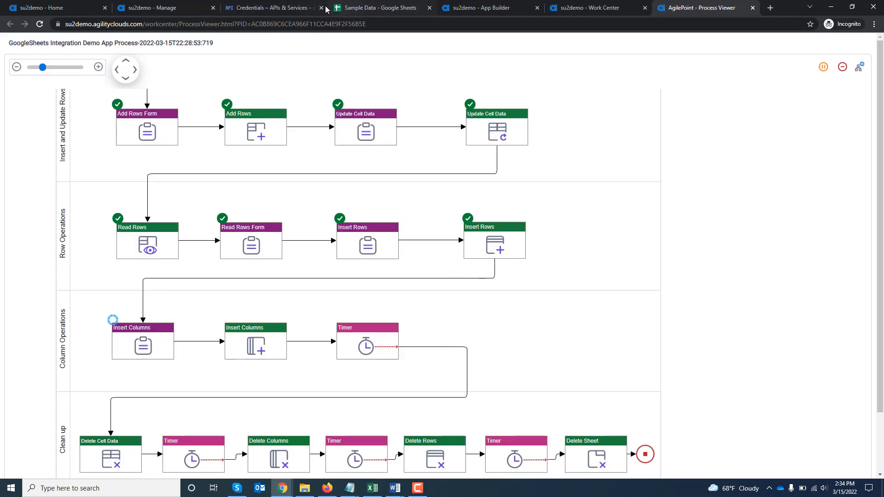
left_click(362, 9)
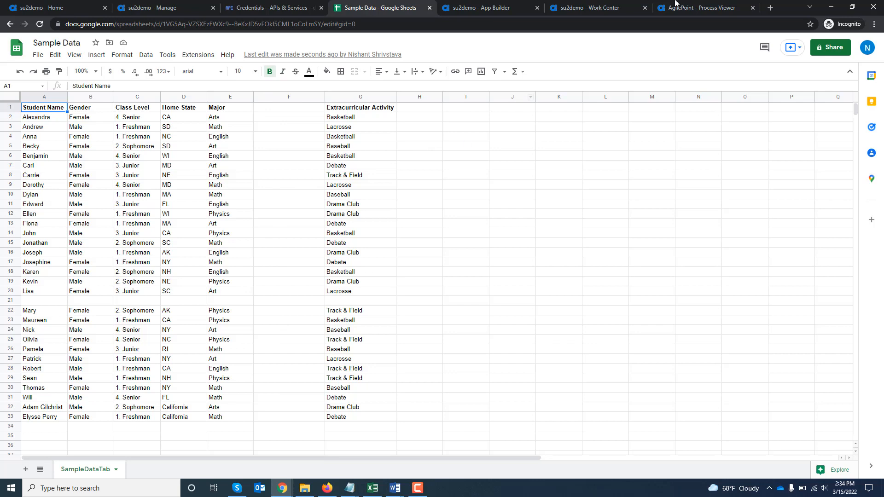
- Follow the Clean up activities in the Process Viewer, checking the Sample Data sheet after Delete Cell Data, Delete Columns and Delete Rows
left_click(678, 6)
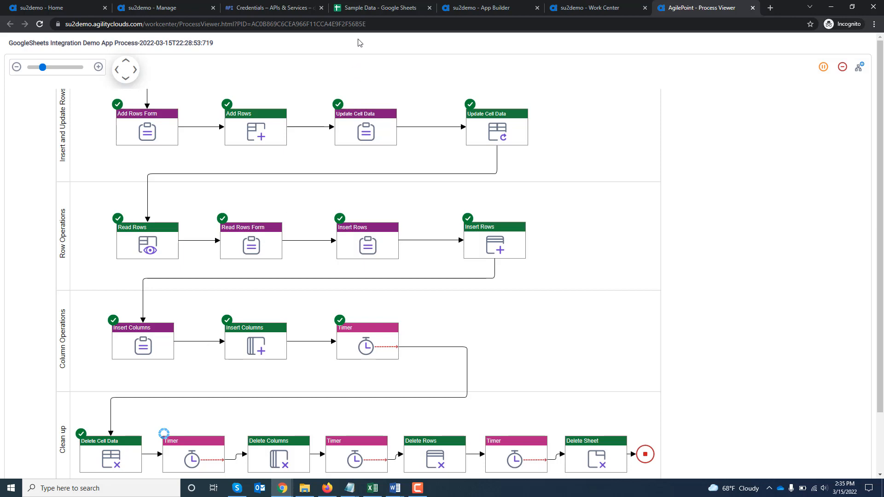
left_click(376, 5)
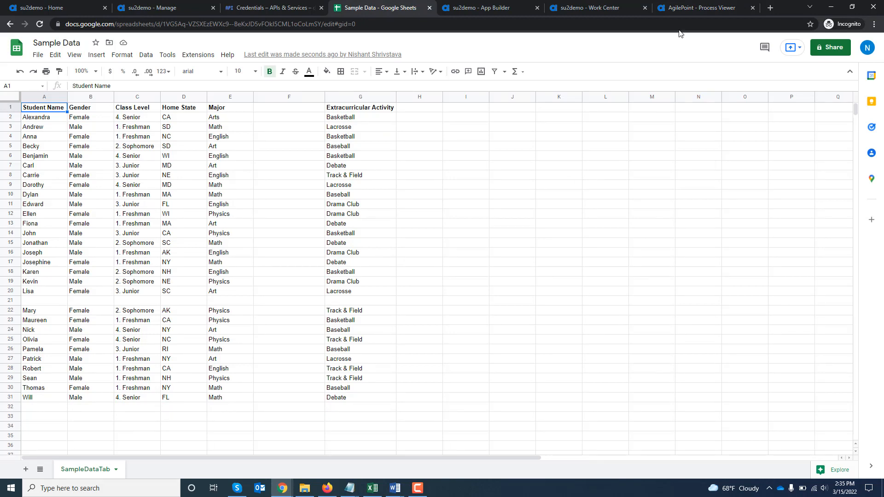
left_click(693, 10)
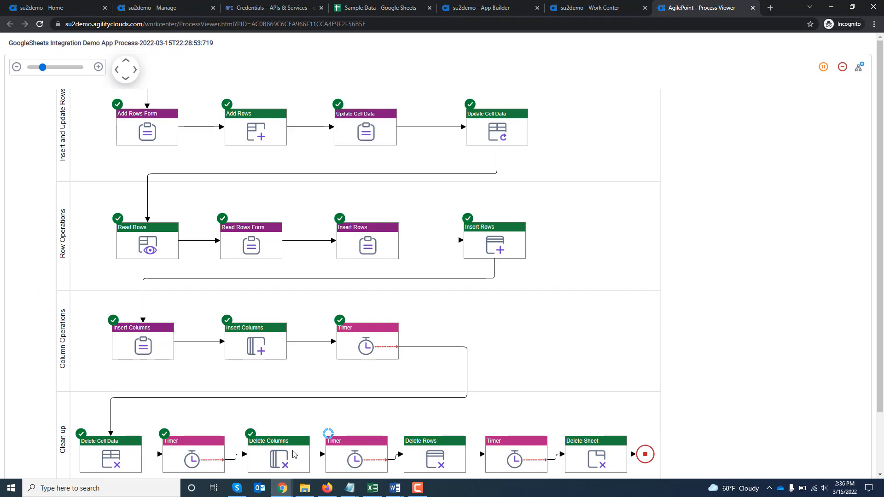
left_click(385, 8)
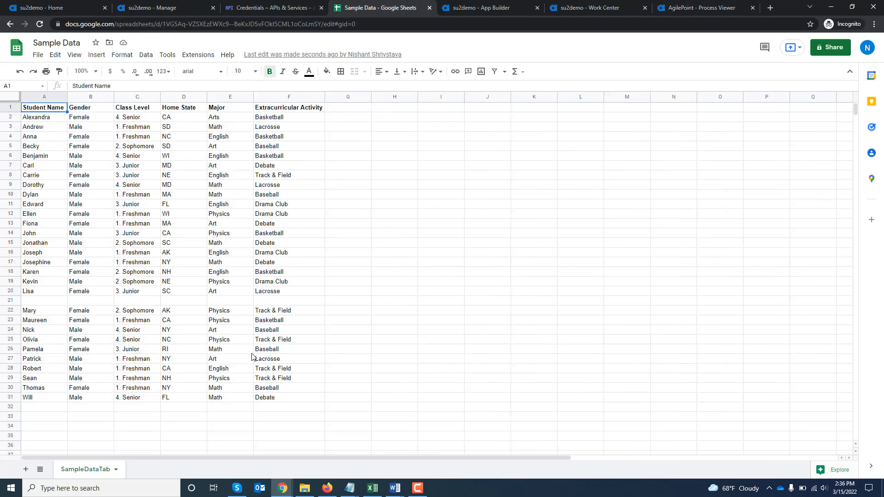
left_click(675, 7)
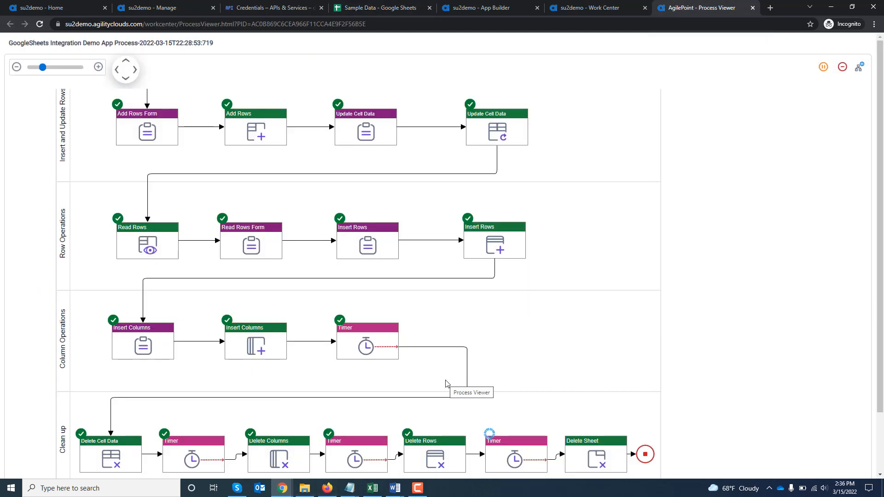
left_click(353, 7)
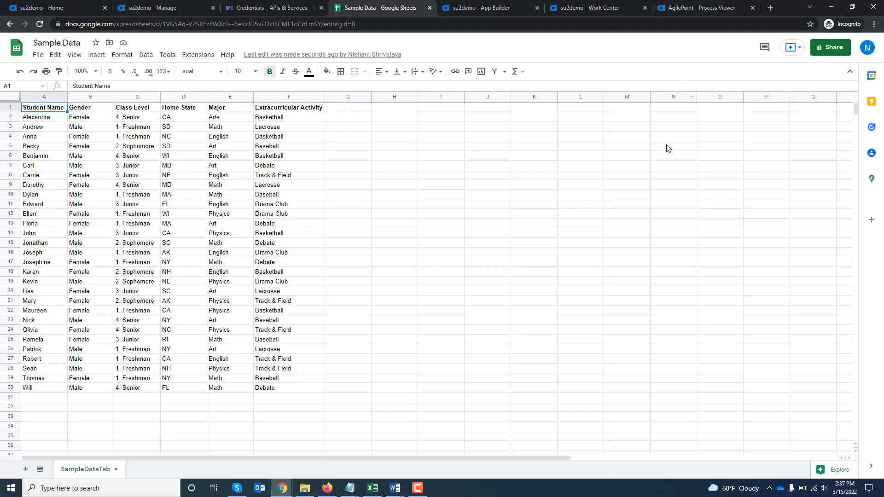
left_click(687, 11)
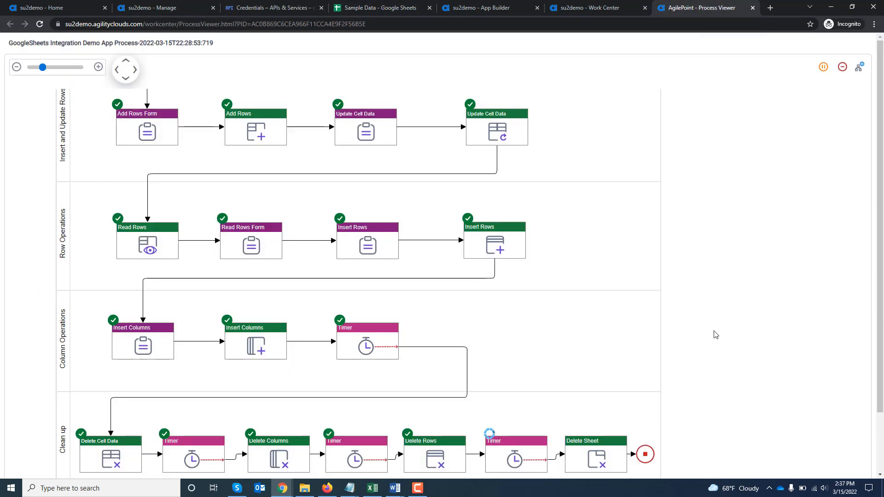